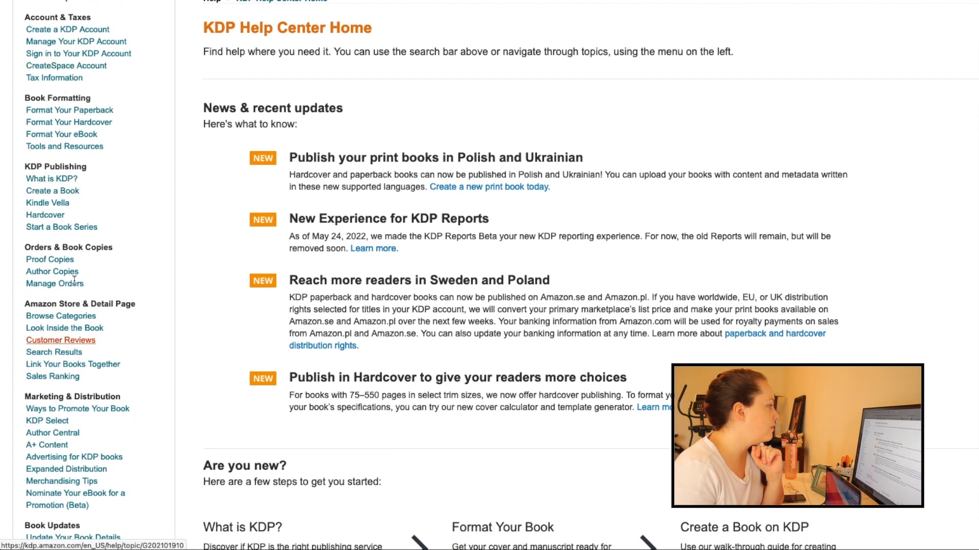
Step: Look through the KDP Help Center topics and open the Bookshelf
scroll(96, 45, down, 6)
scroll(55, 384, down, 4)
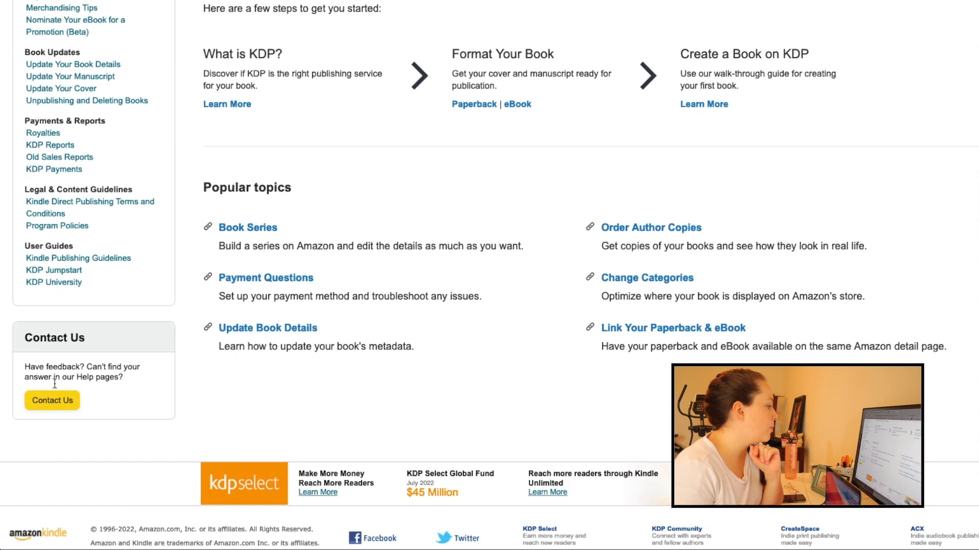
scroll(144, 367, up, 4)
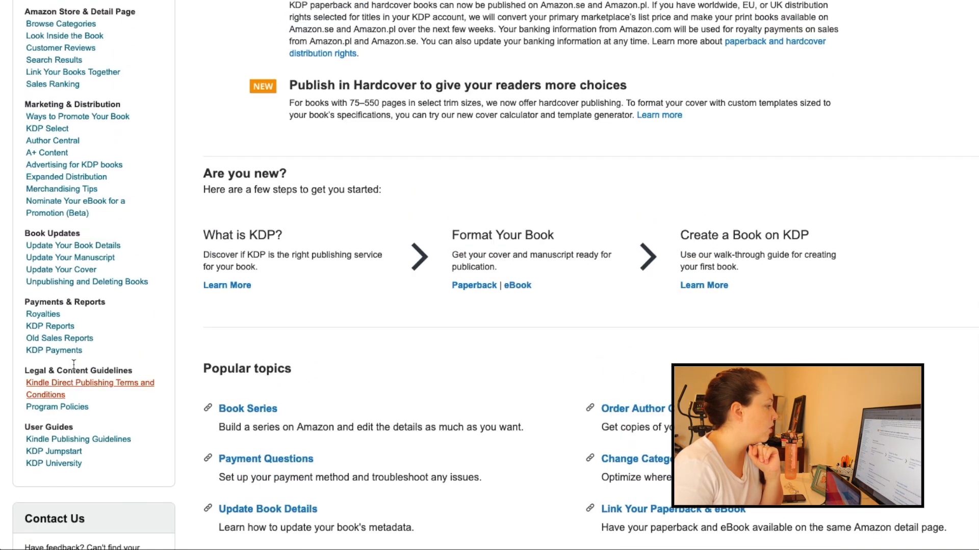
scroll(73, 97, up, 10)
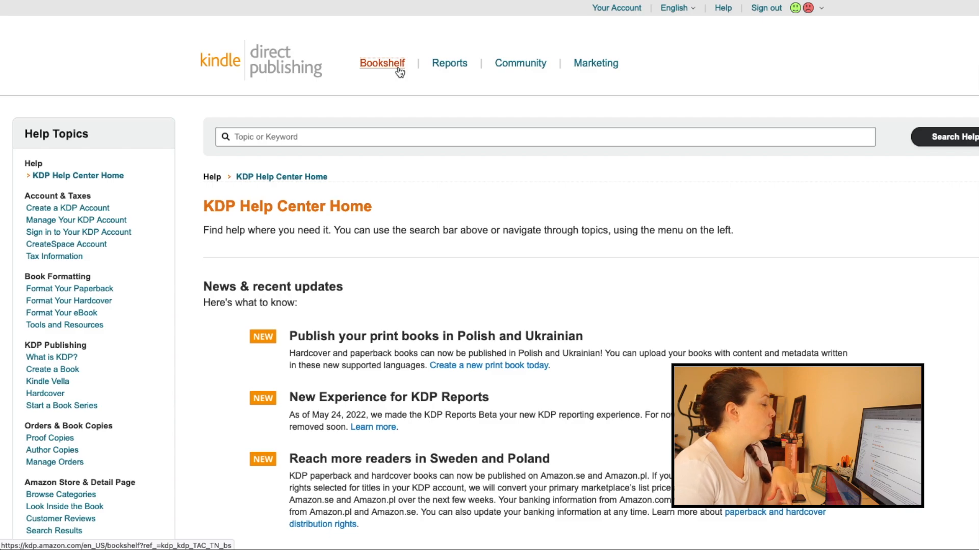
click(398, 69)
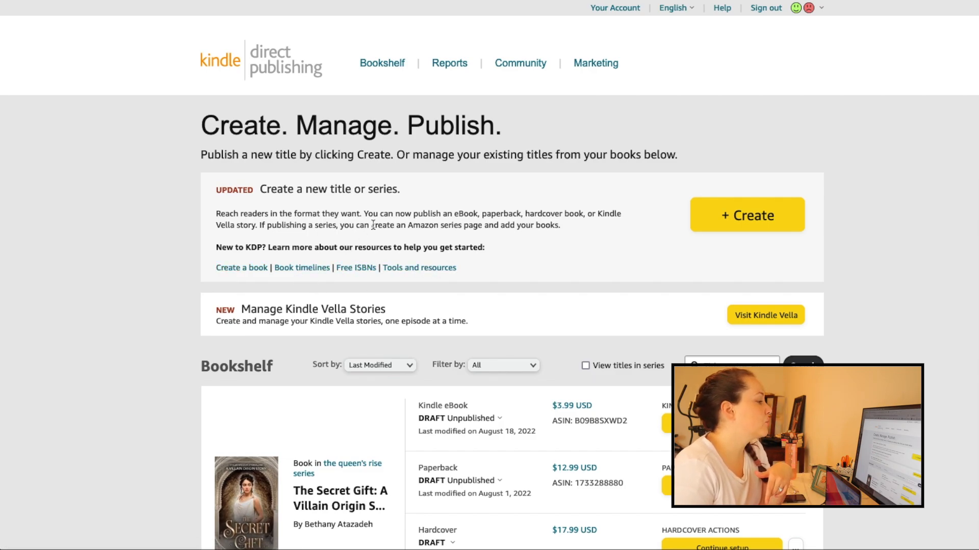
Step: Start creating a new title and choose Kindle eBook as the format
drag(213, 238, 251, 246)
click(201, 245)
click(734, 214)
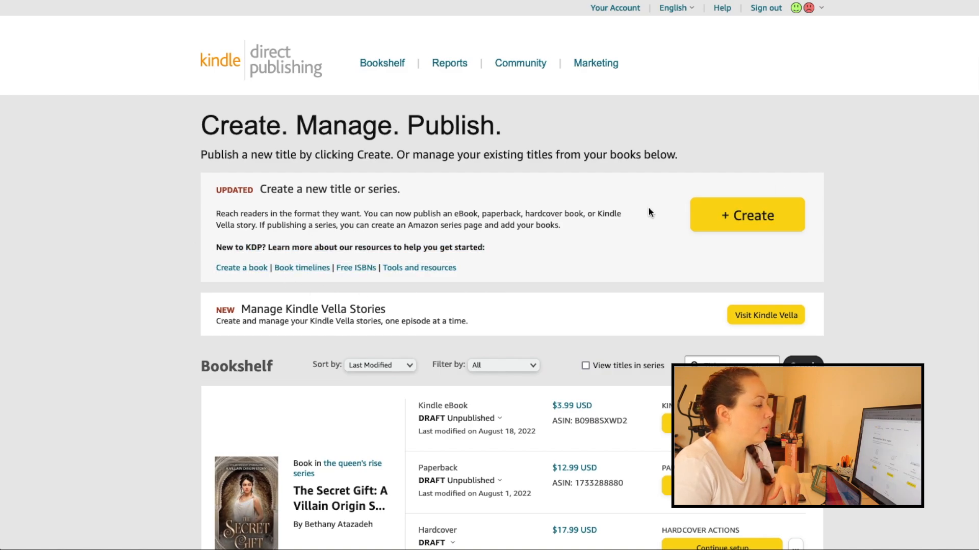
click(753, 214)
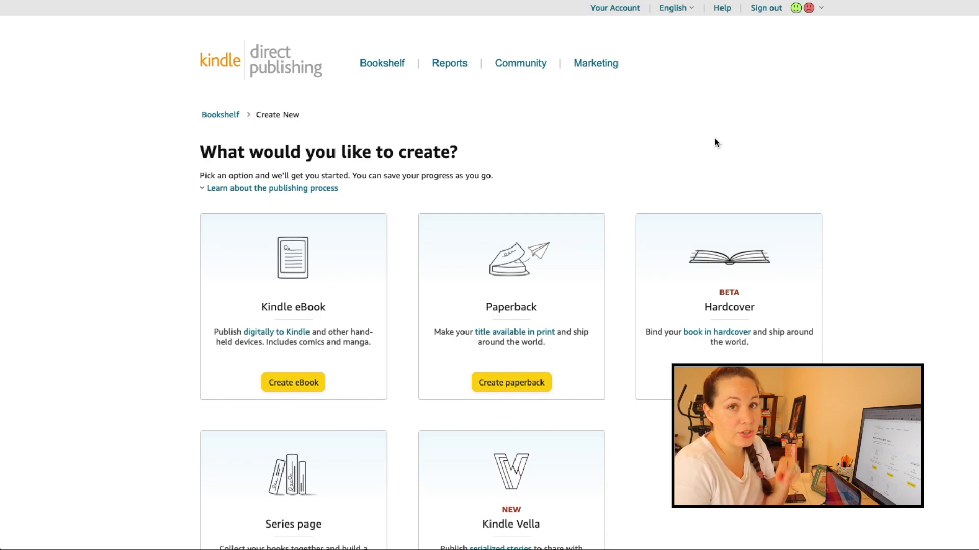
scroll(594, 133, down, 1)
scroll(595, 136, down, 5)
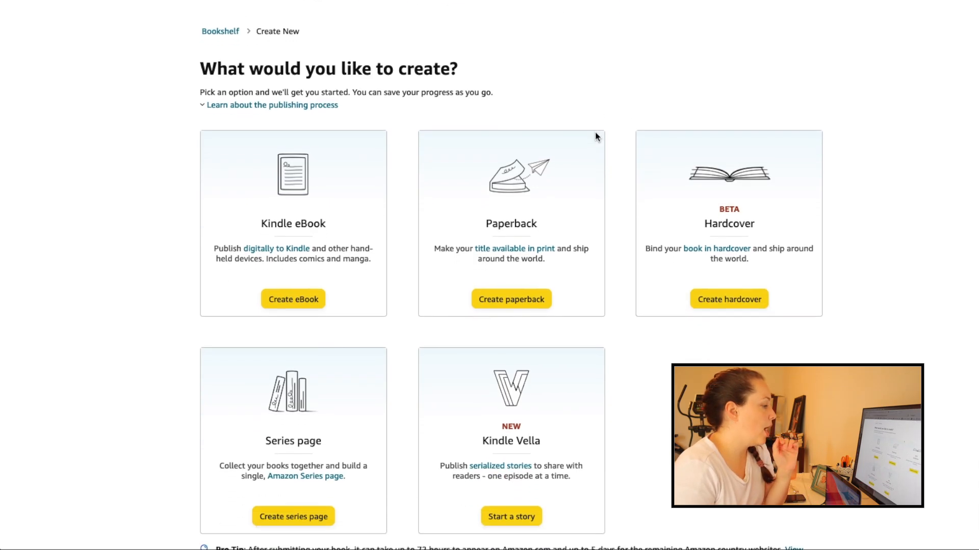
scroll(595, 136, up, 4)
scroll(643, 116, down, 3)
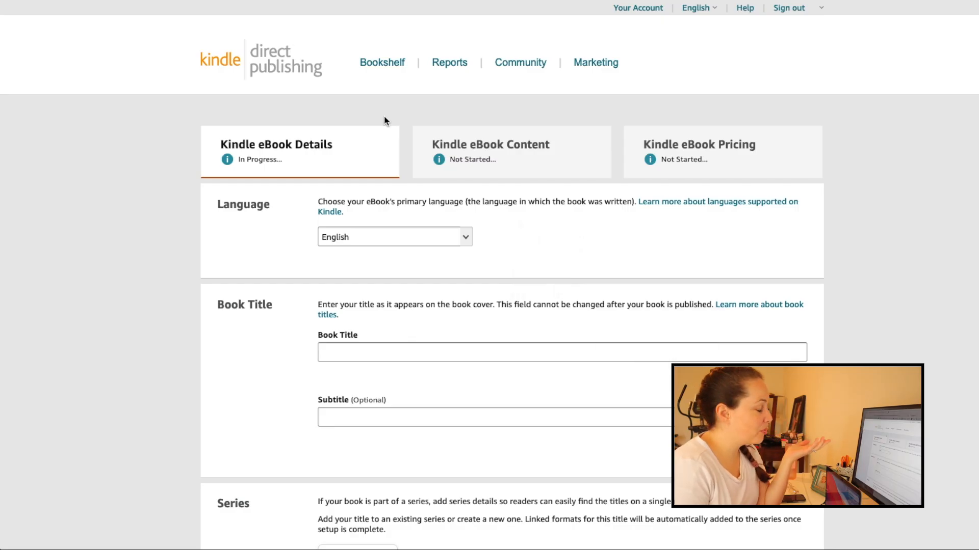
Step: Review the three eBook setup sections: Kindle eBook Details, Content and Pricing
drag(338, 146, 253, 145)
drag(559, 146, 442, 144)
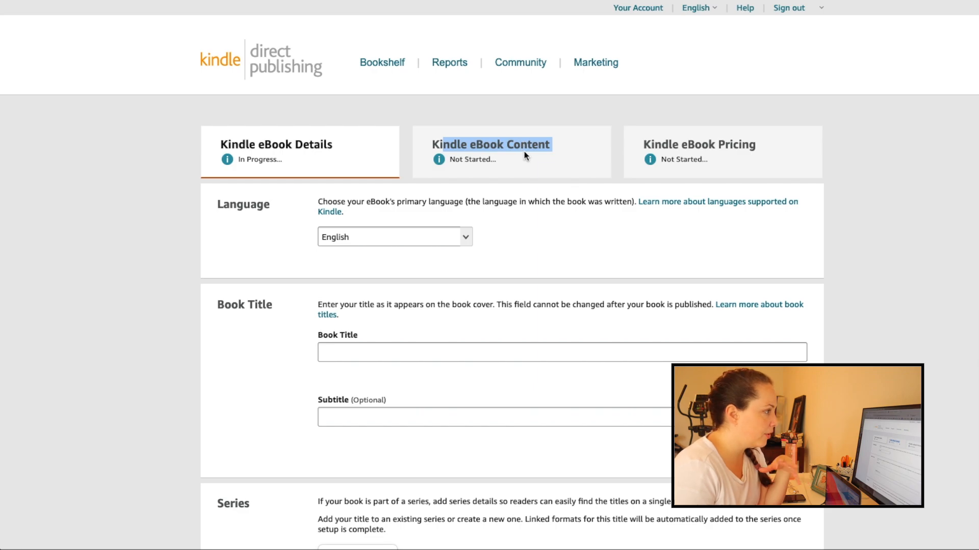
drag(772, 147, 667, 145)
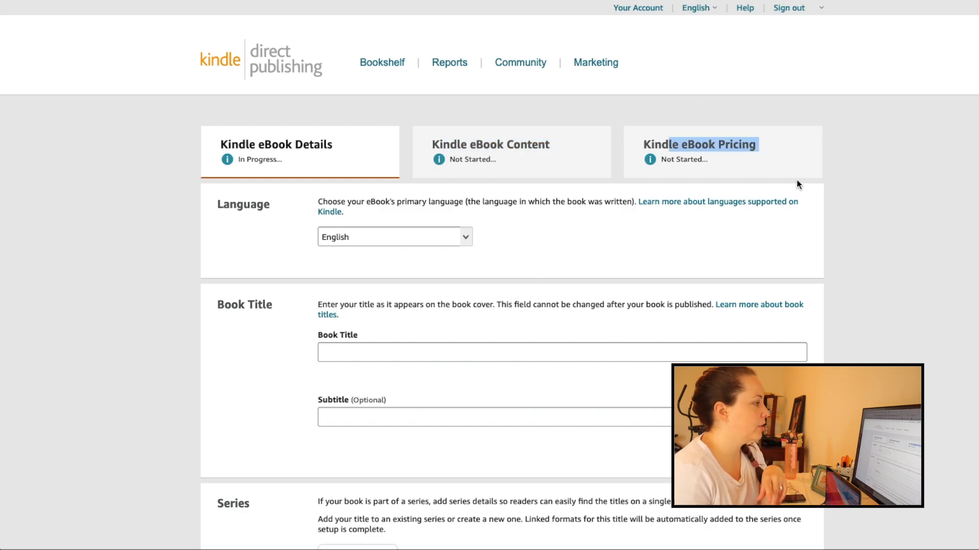
click(371, 142)
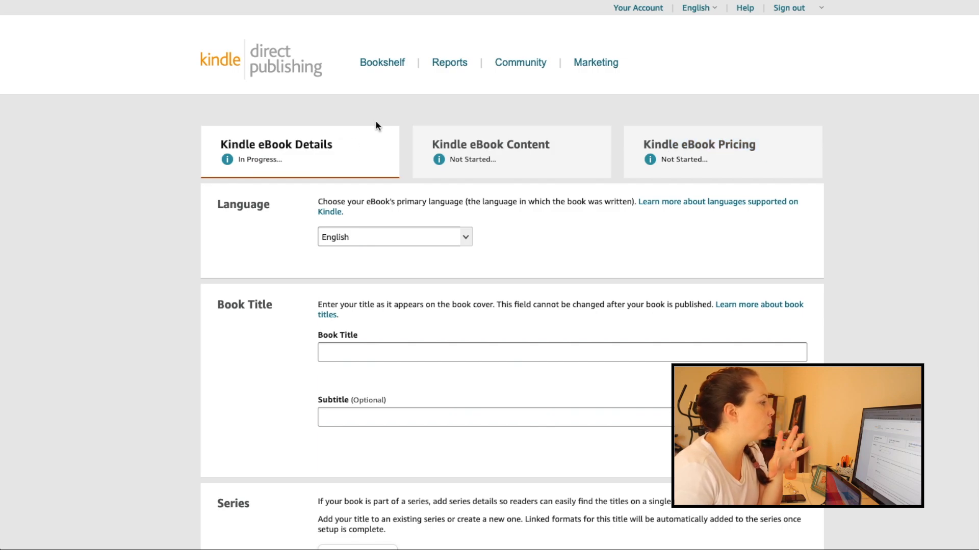
Step: Look through the available primary languages for the eBook and keep English selected
scroll(377, 130, down, 2)
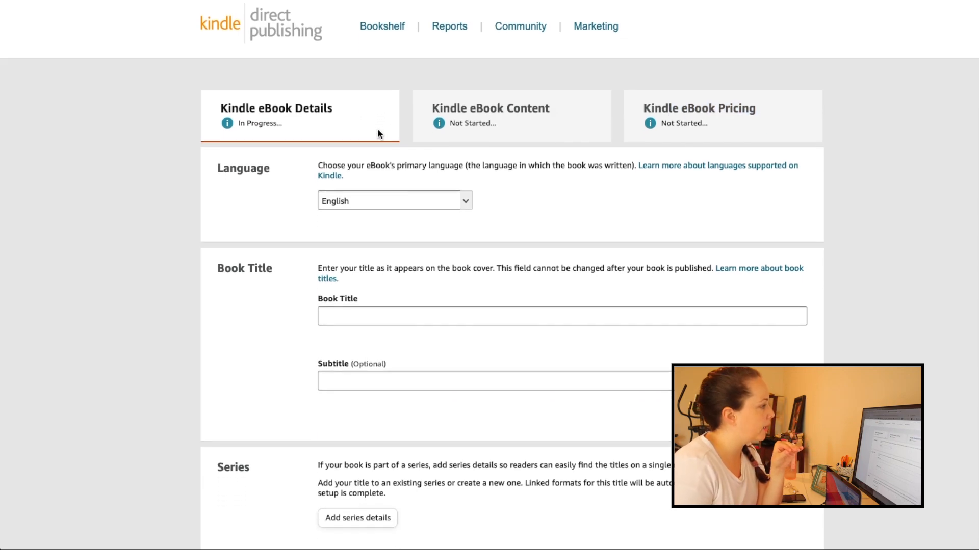
click(401, 134)
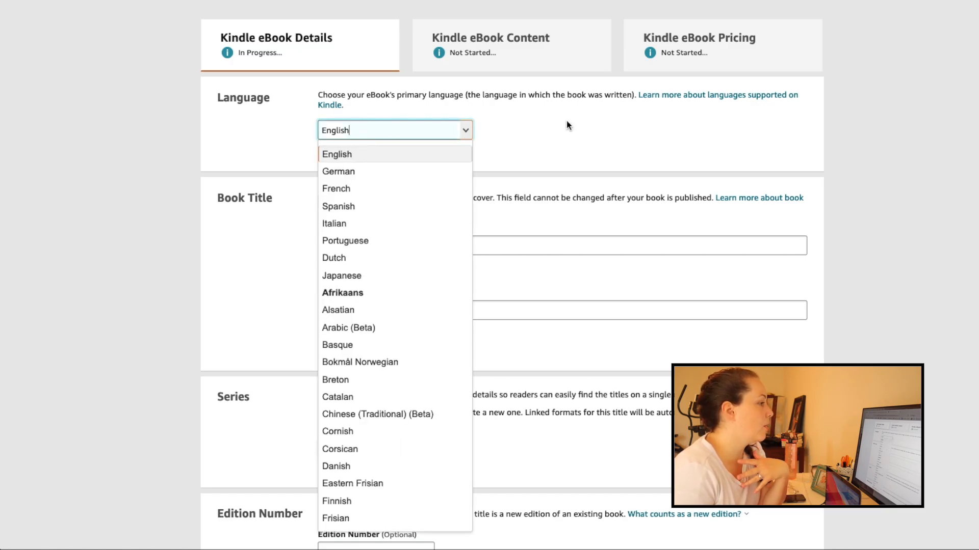
click(553, 137)
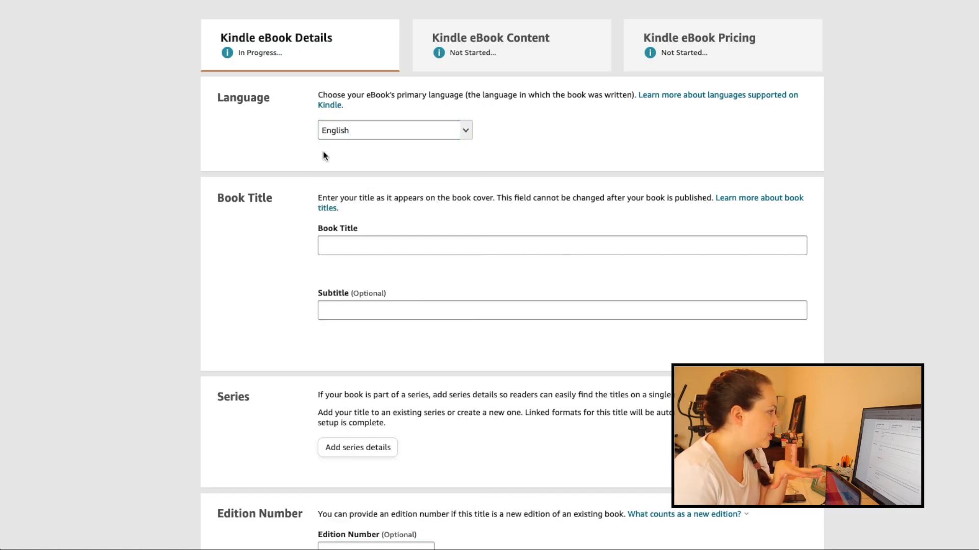
Step: Enter "The Secret Gift" as the book title and "A Villain Origin Story" as the subtitle
scroll(452, 139, down, 2)
click(446, 148)
drag(497, 102, 702, 104)
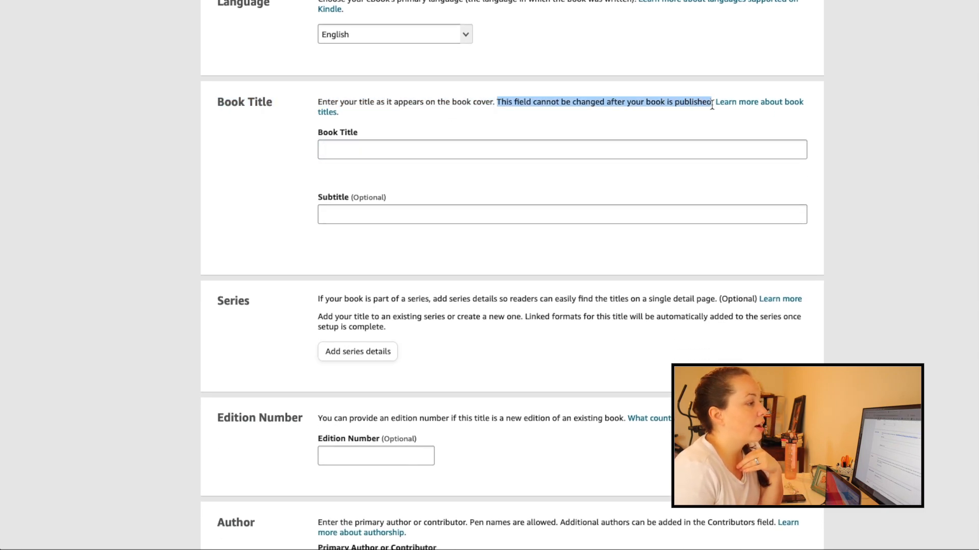
click(721, 149)
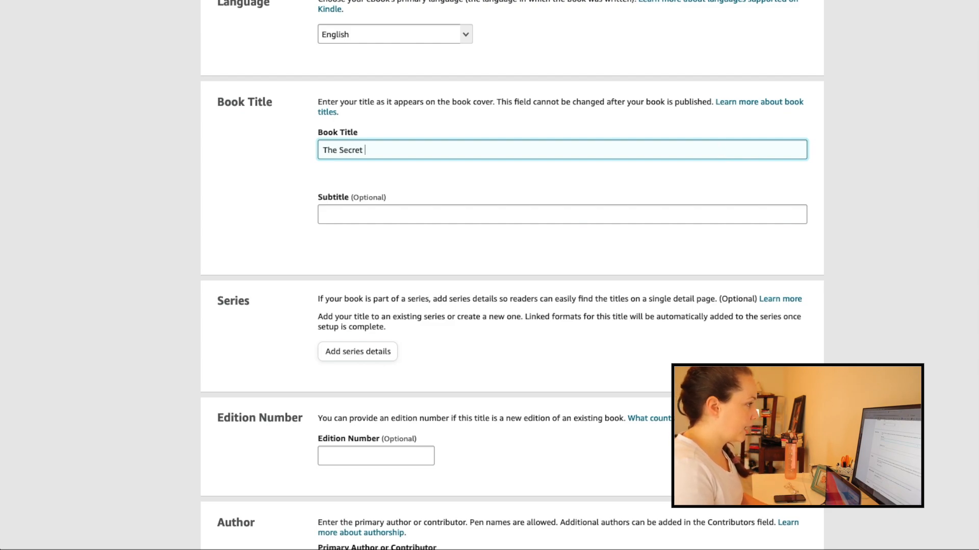
key(Tab)
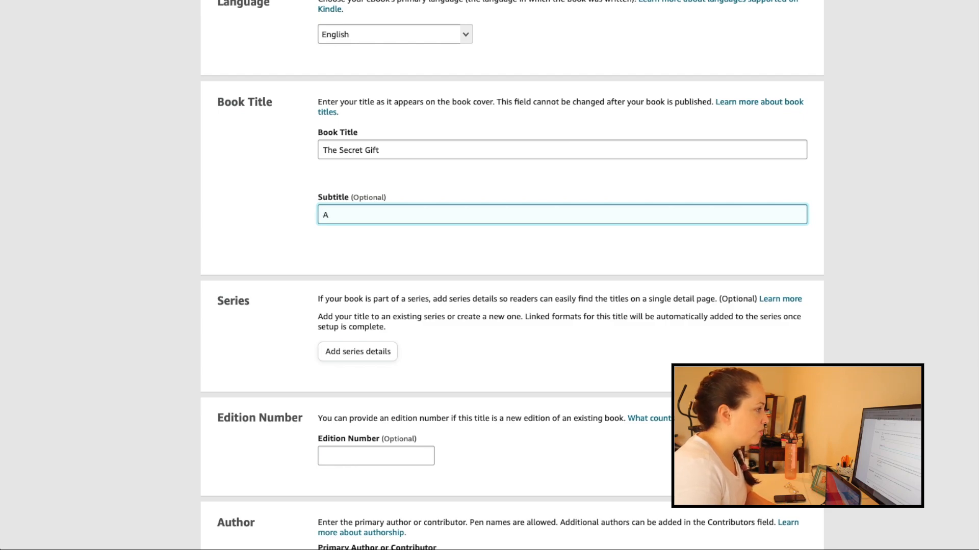
text(A Villain Origin Story)
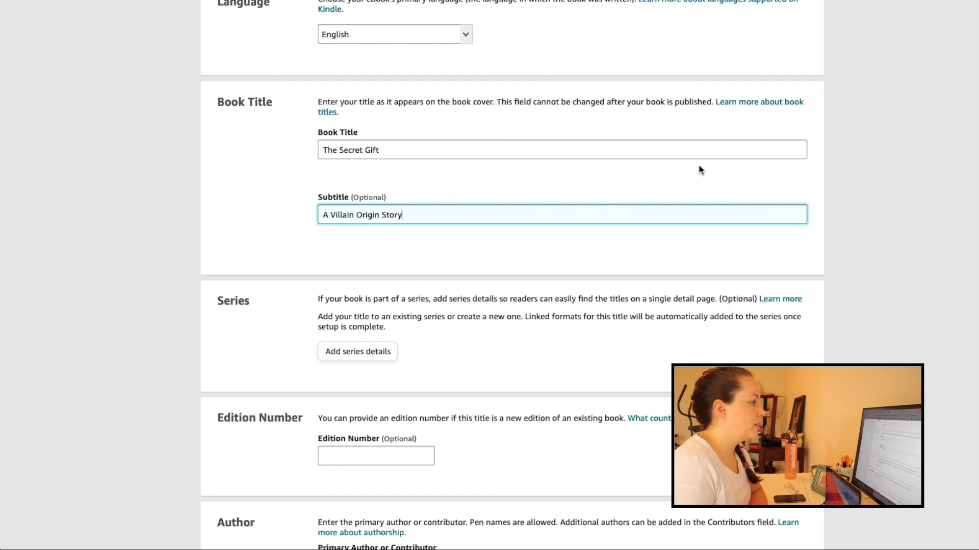
drag(386, 198, 353, 199)
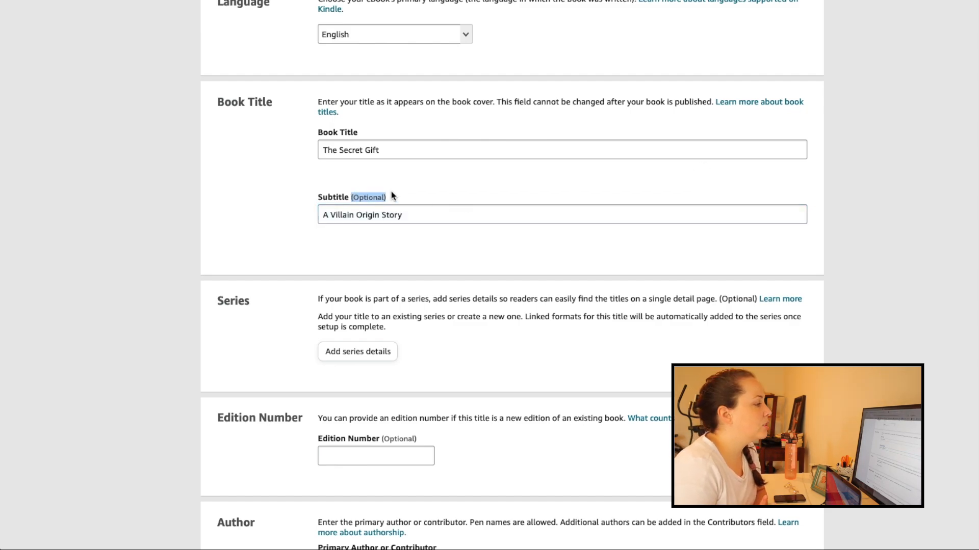
double_click(394, 215)
key(ctrl+a)
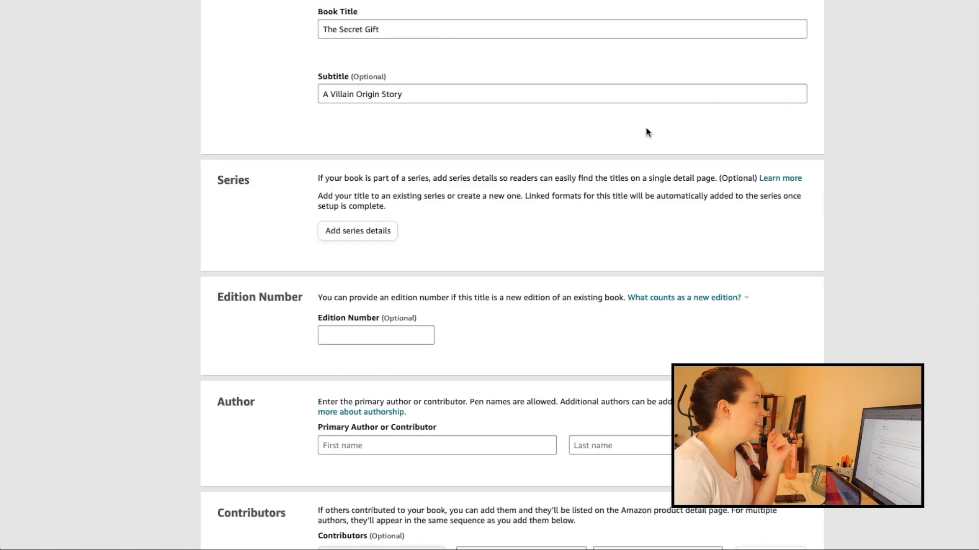
scroll(646, 127, down, 1)
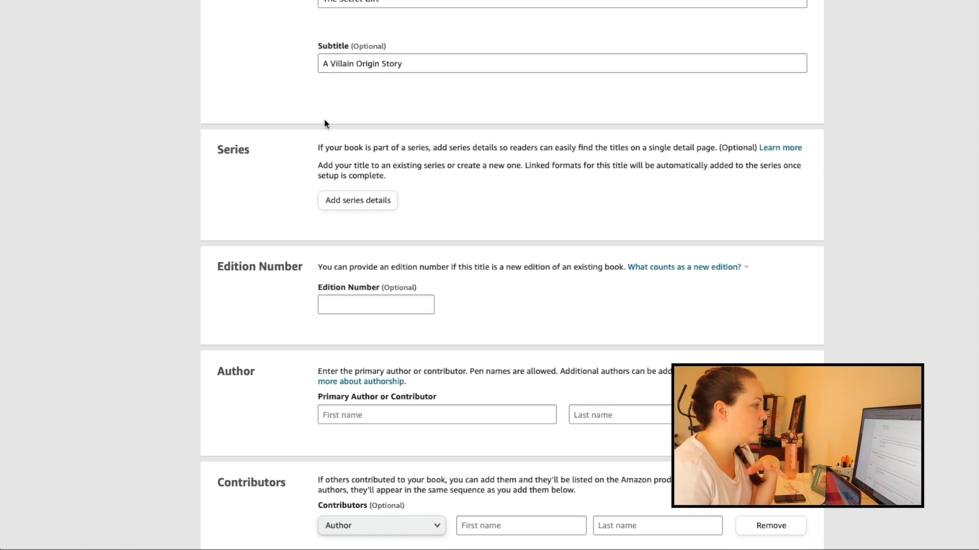
click(390, 204)
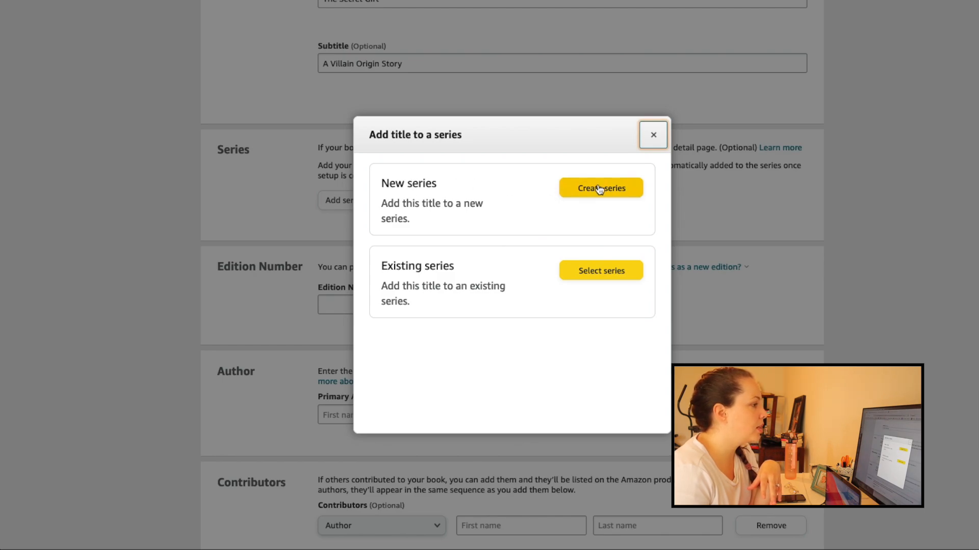
click(633, 194)
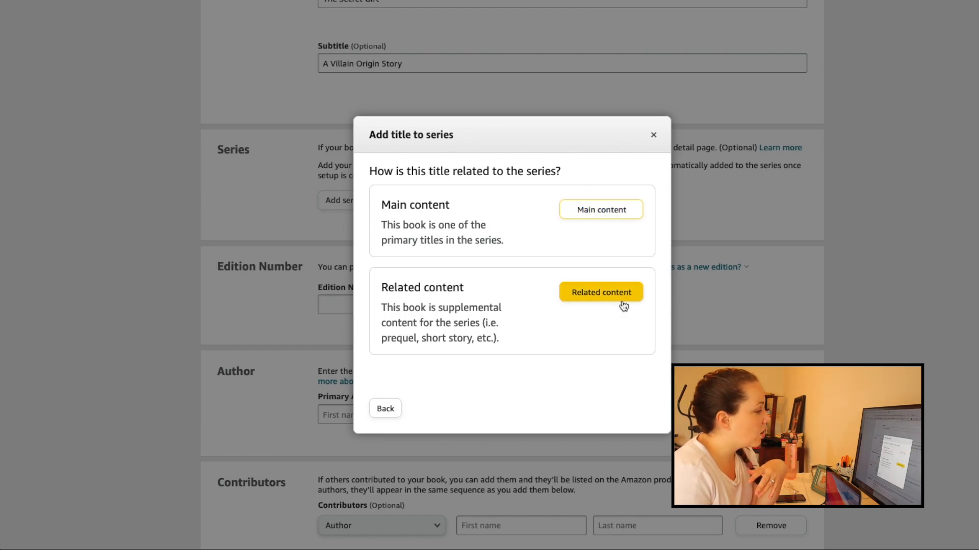
drag(499, 339, 466, 342)
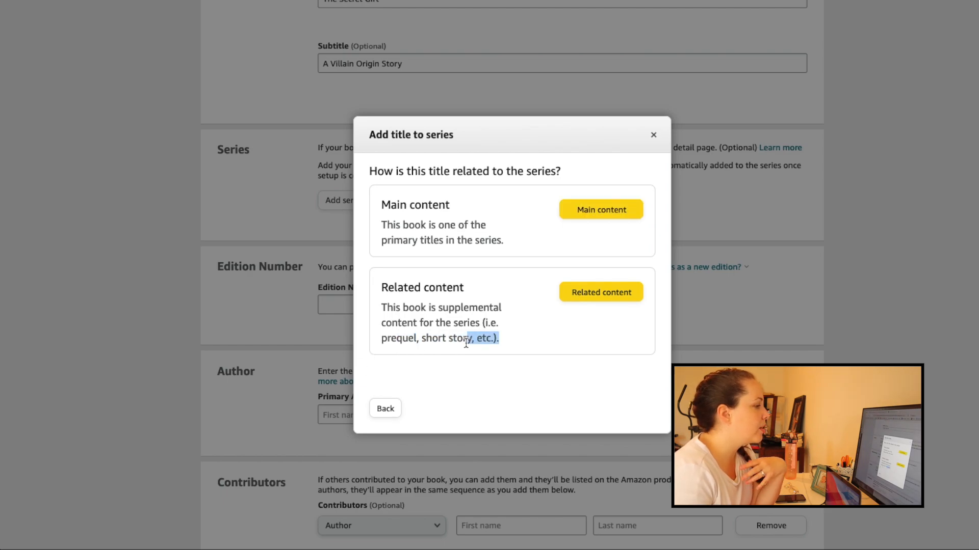
click(631, 210)
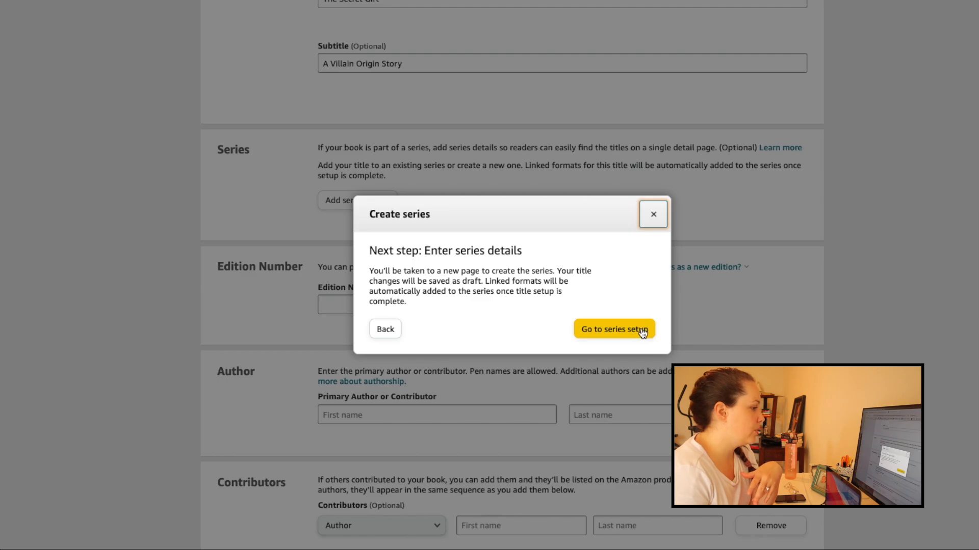
click(653, 216)
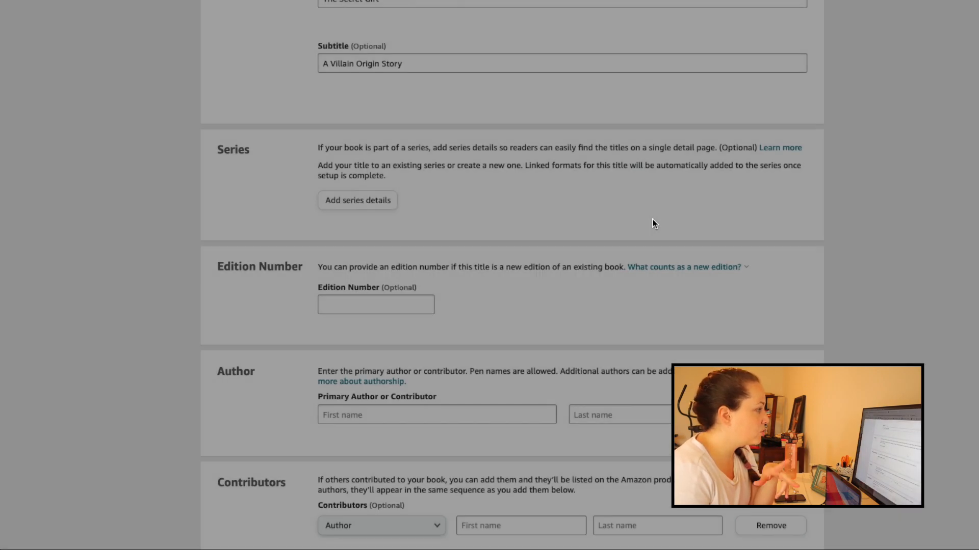
Step: Add the book to the existing series "the queen's rise series" as main content
click(343, 198)
click(603, 274)
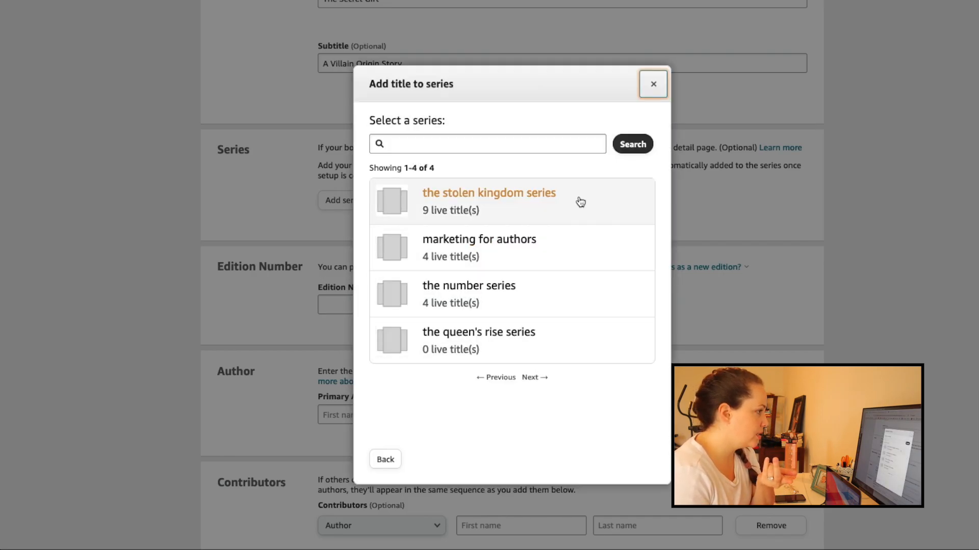
click(584, 343)
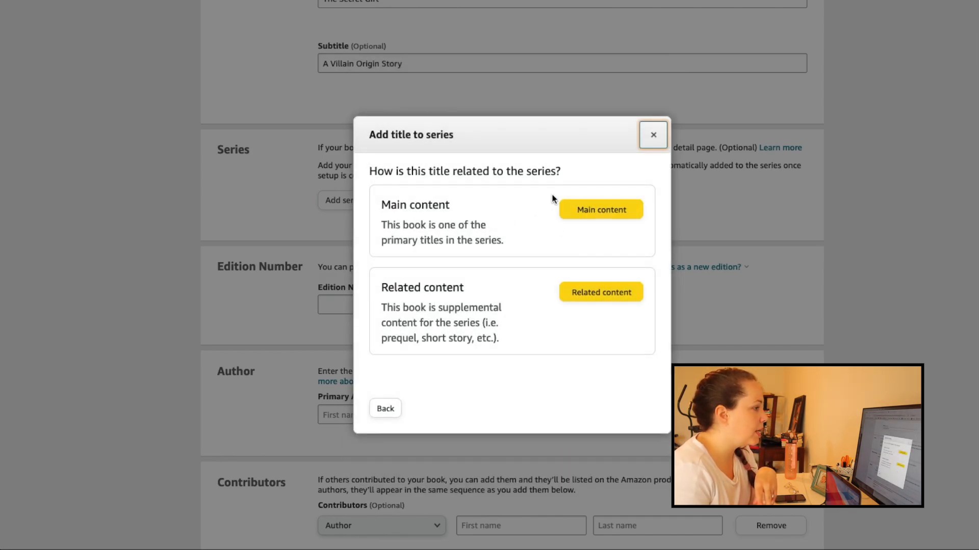
click(601, 209)
click(622, 210)
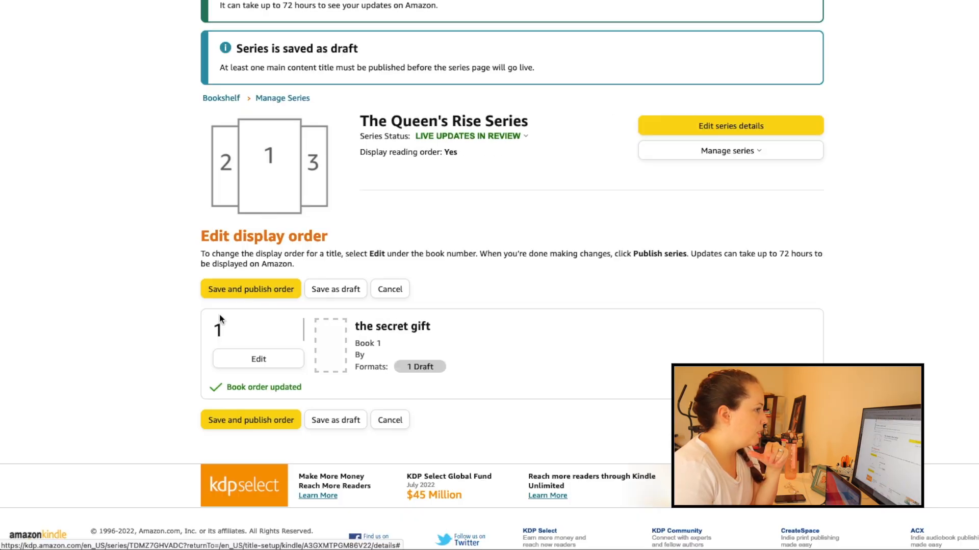
Step: Open the details of The Queen's Rise Series and review its language, series title and reading order settings
click(775, 129)
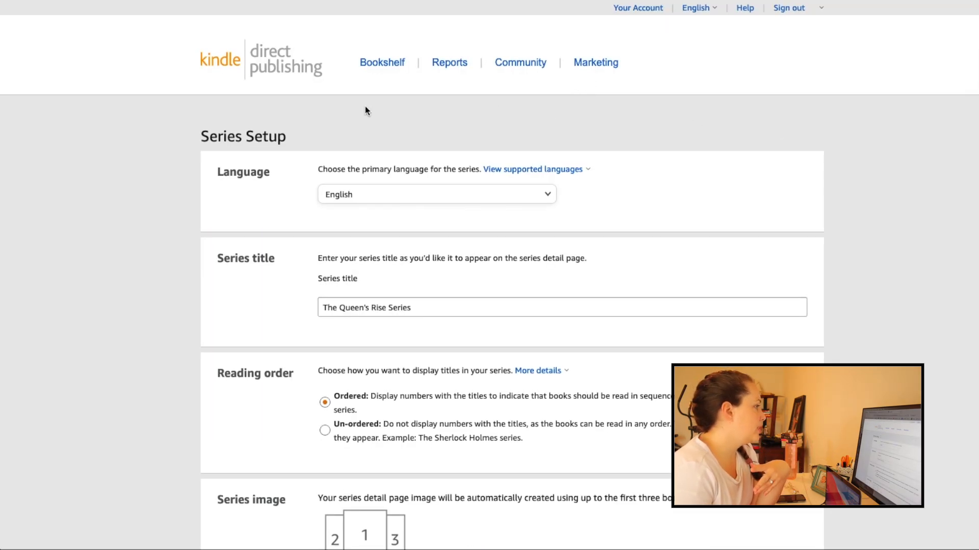
drag(304, 138, 197, 138)
scroll(568, 187, down, 2)
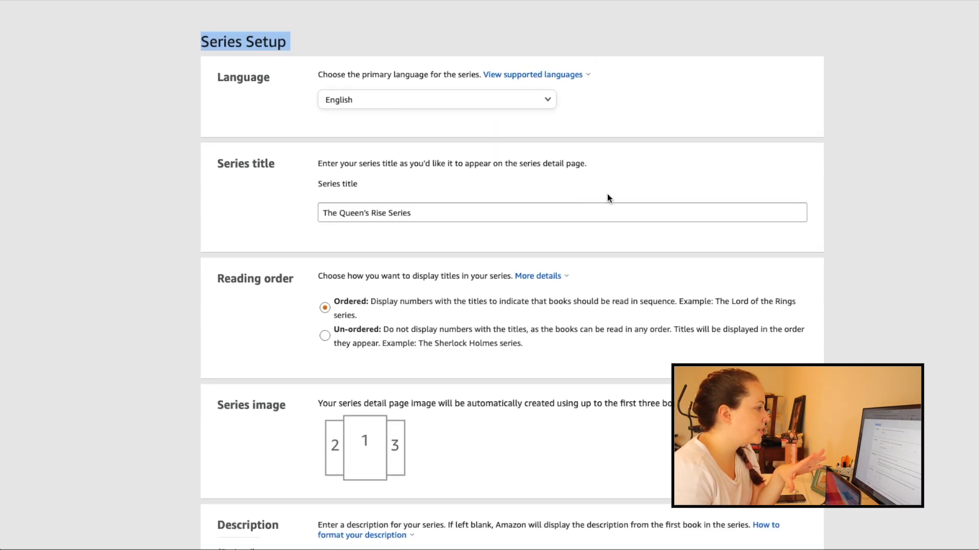
scroll(708, 185, down, 1)
double_click(449, 184)
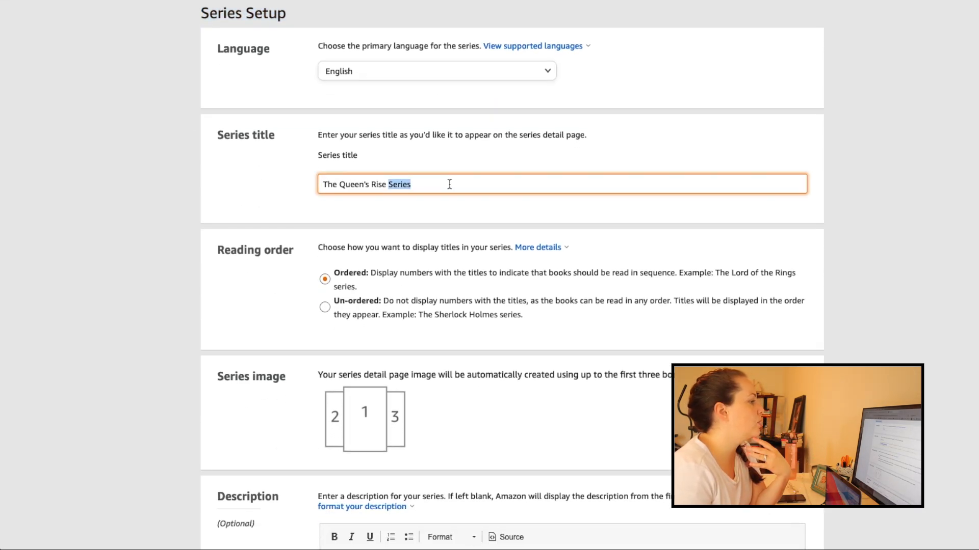
triple_click(449, 184)
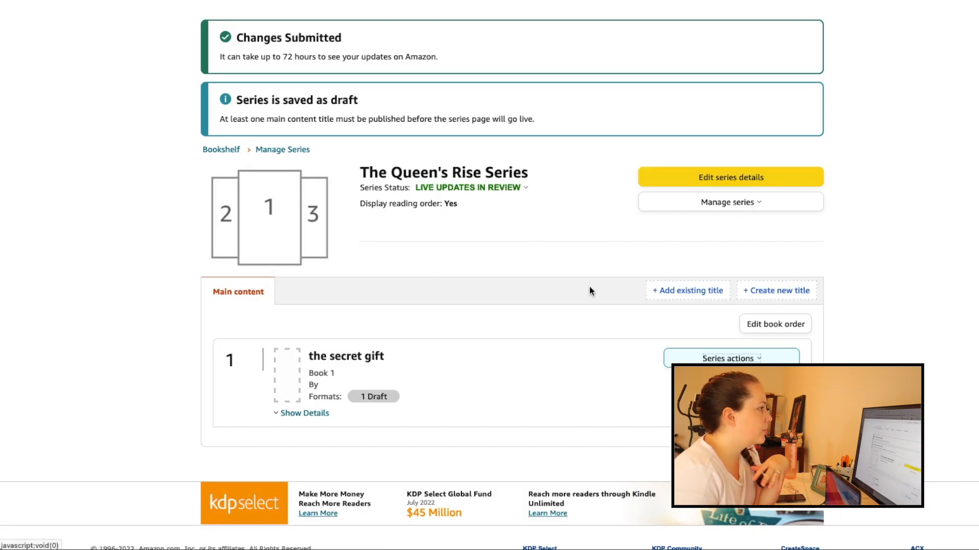
Step: Return to the Bookshelf and locate the draft Kindle eBook of The Secret Gift
scroll(589, 287, up, 3)
click(395, 65)
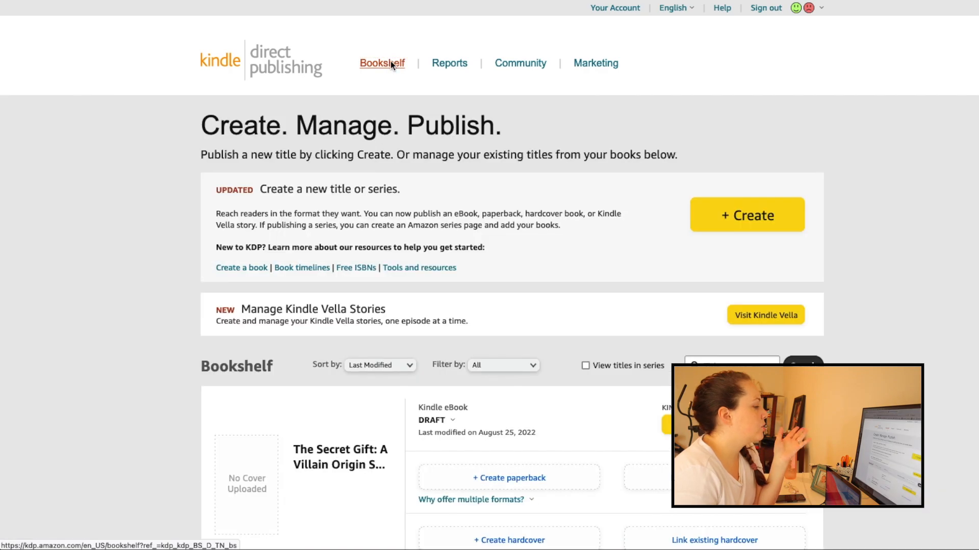
scroll(402, 248, down, 1)
scroll(403, 249, down, 2)
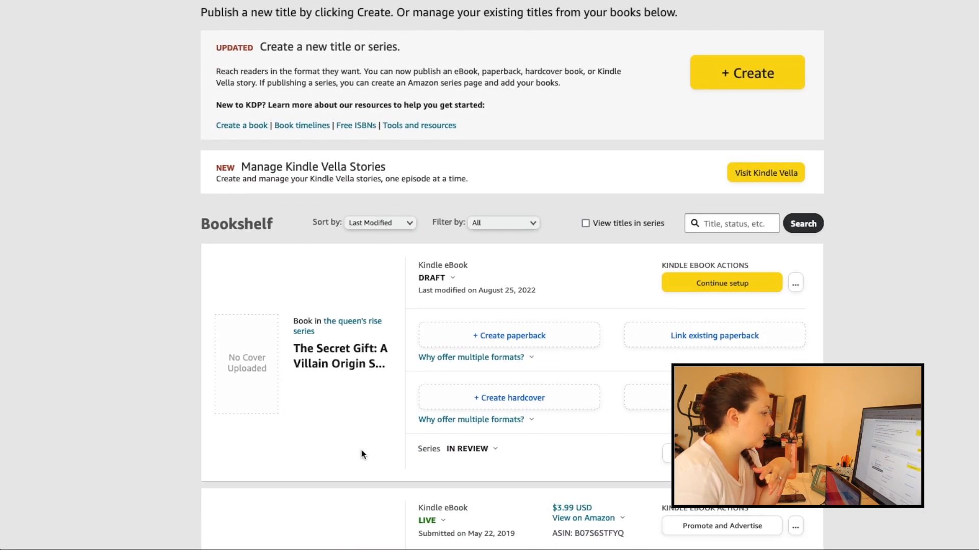
Step: Resume setup of The Secret Gift's draft Kindle eBook and save its details as a draft
click(742, 284)
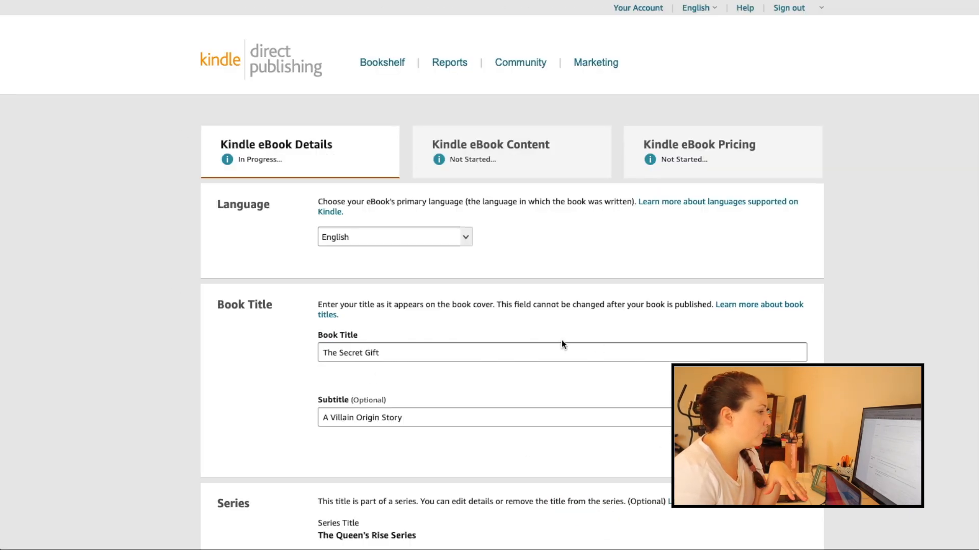
scroll(561, 344, down, 20)
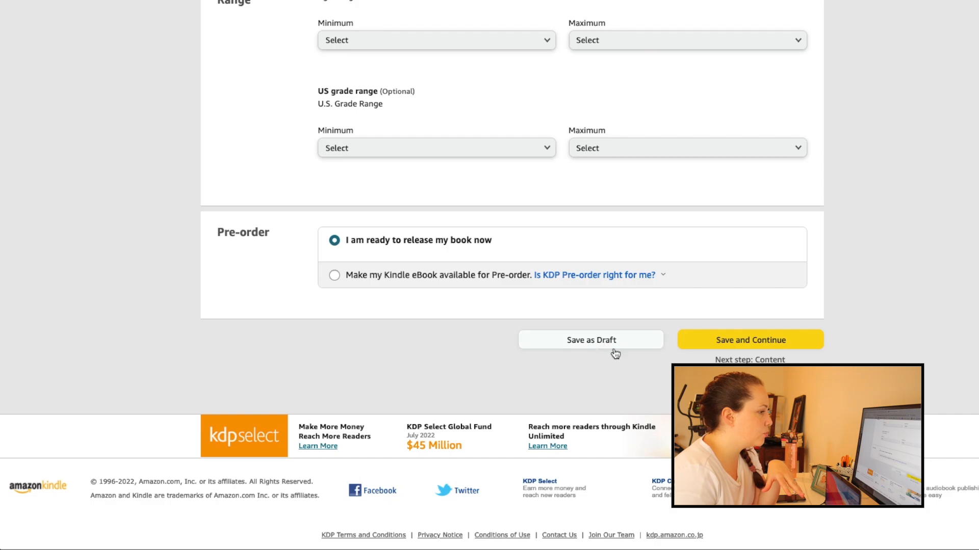
click(614, 342)
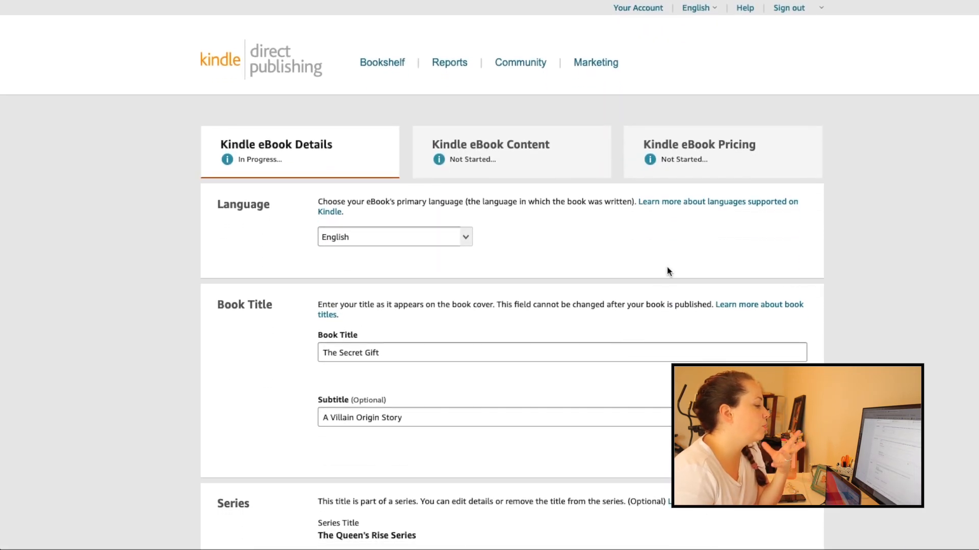
Step: Check what counts as a new edition and set the edition number to 2
scroll(667, 267, down, 8)
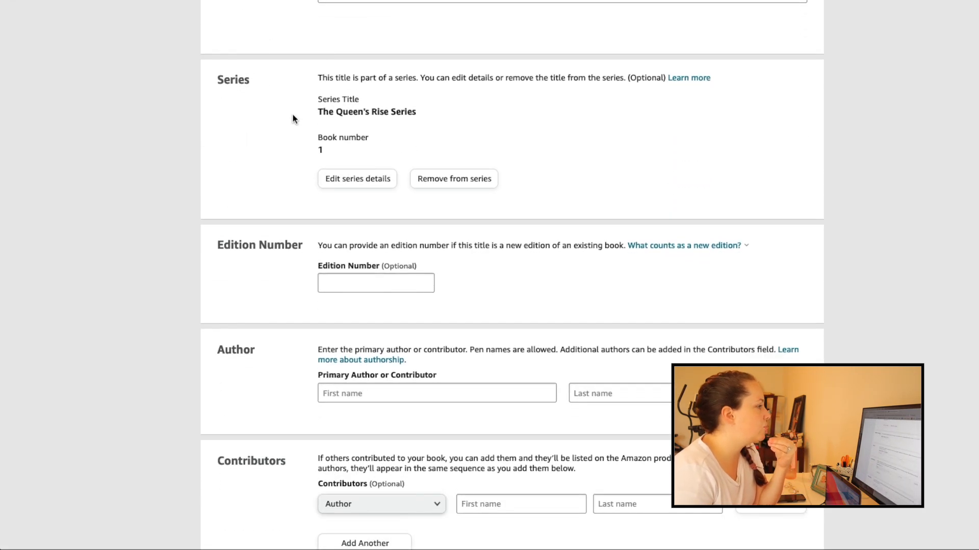
scroll(293, 119, down, 3)
click(374, 145)
drag(421, 132, 383, 130)
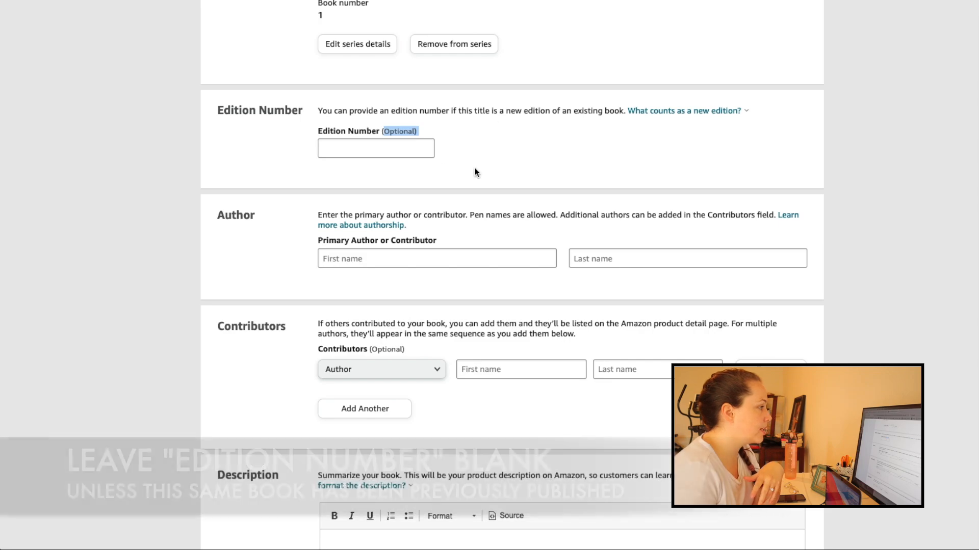
click(391, 151)
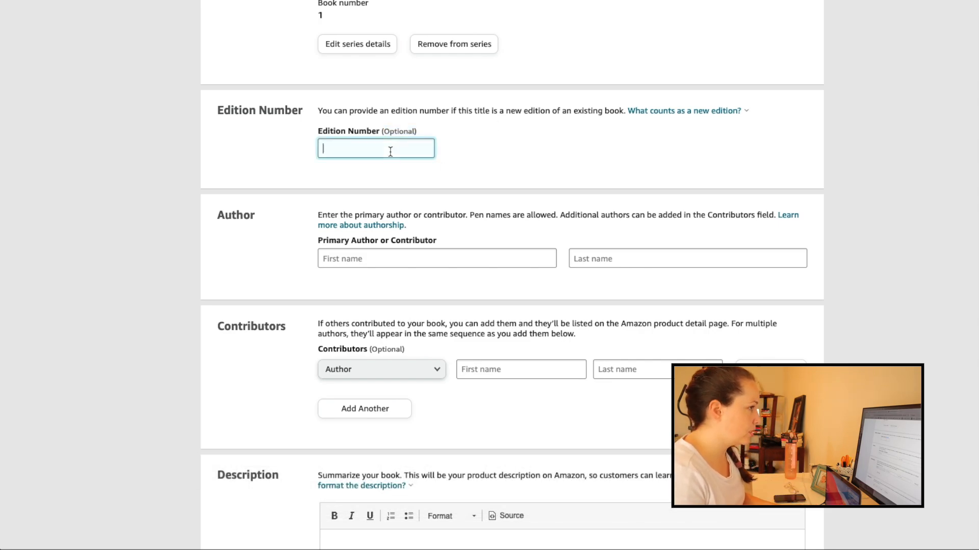
click(708, 112)
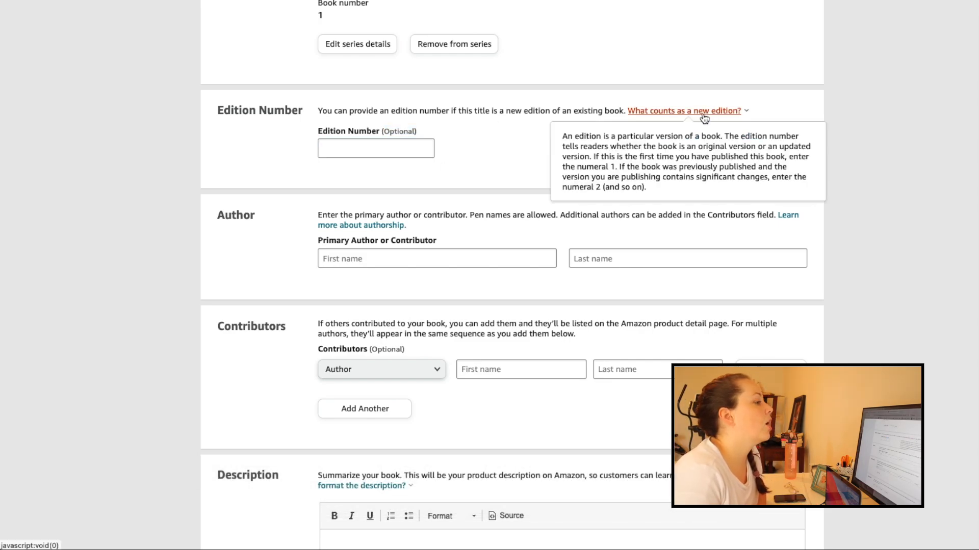
click(396, 145)
key(shift+Tab)
click(393, 153)
text(2)
scroll(498, 83, down, 3)
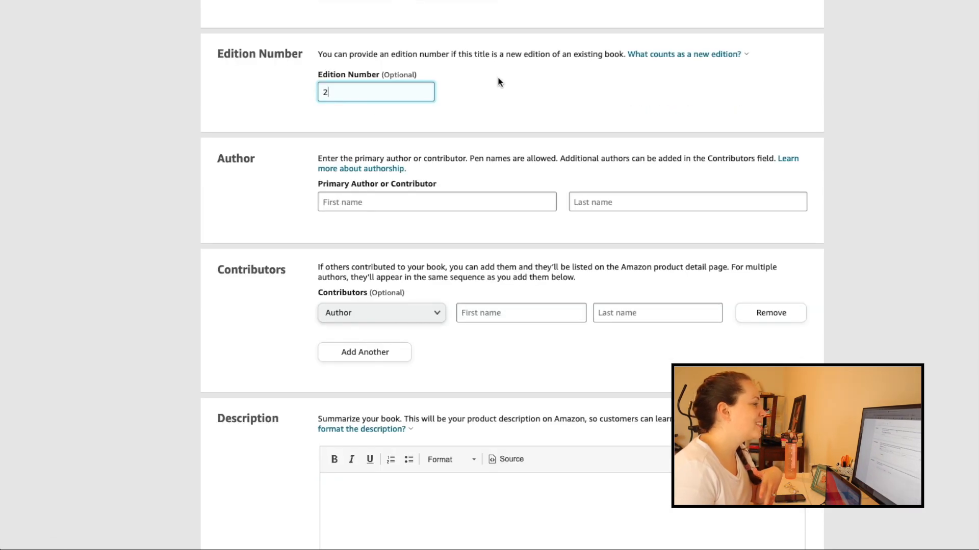
Step: Enter the author's first and last name as the book's primary author
click(367, 110)
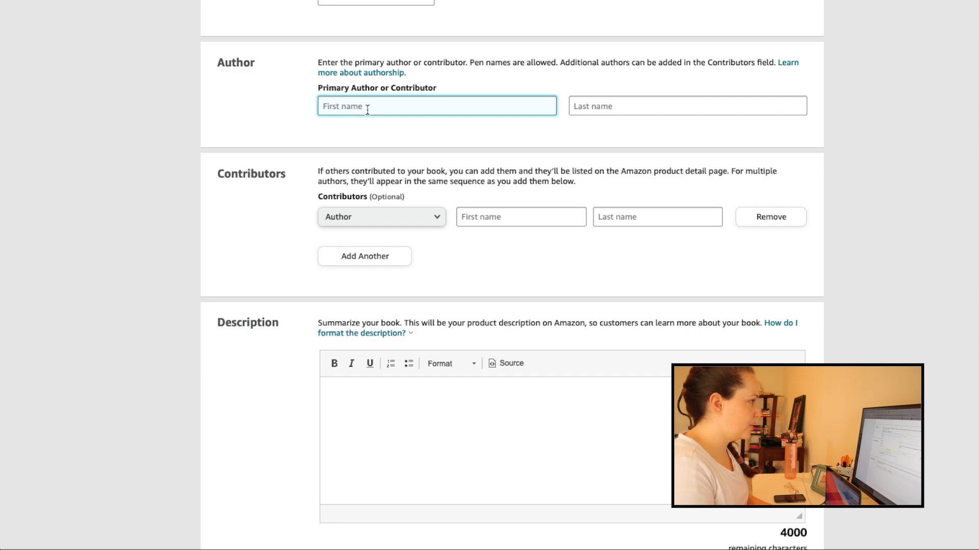
text(Bethany)
key(Tab)
text(A)
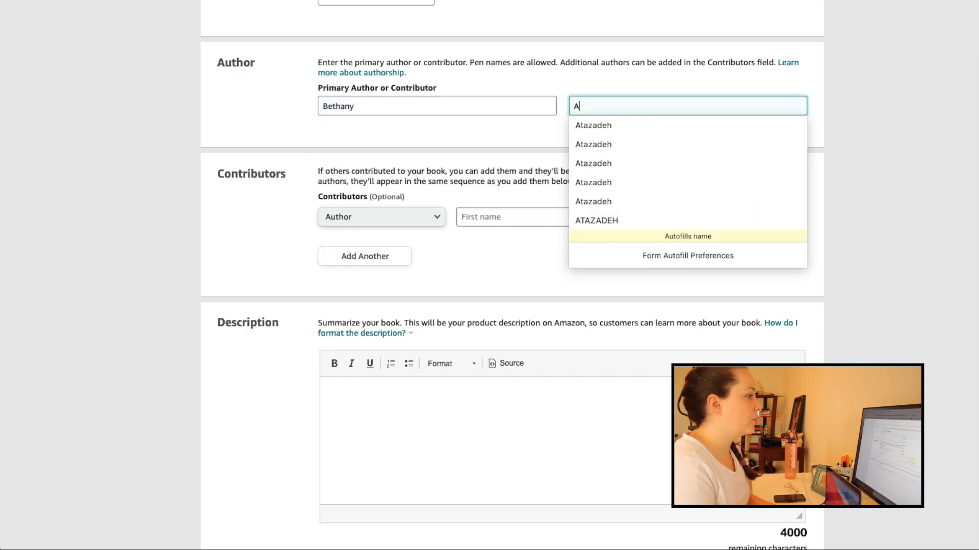
Step: Review the roles available for additional contributors without choosing one
drag(301, 174, 216, 169)
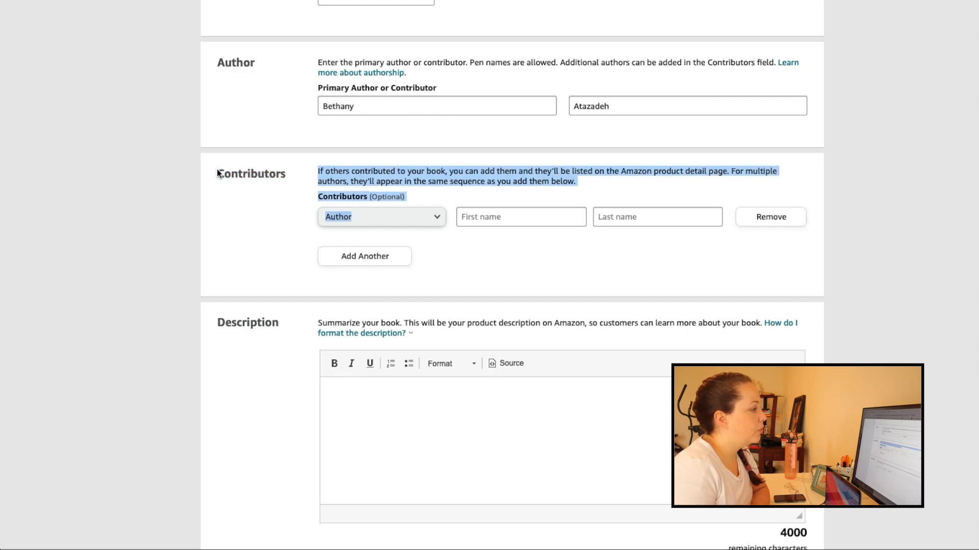
click(437, 221)
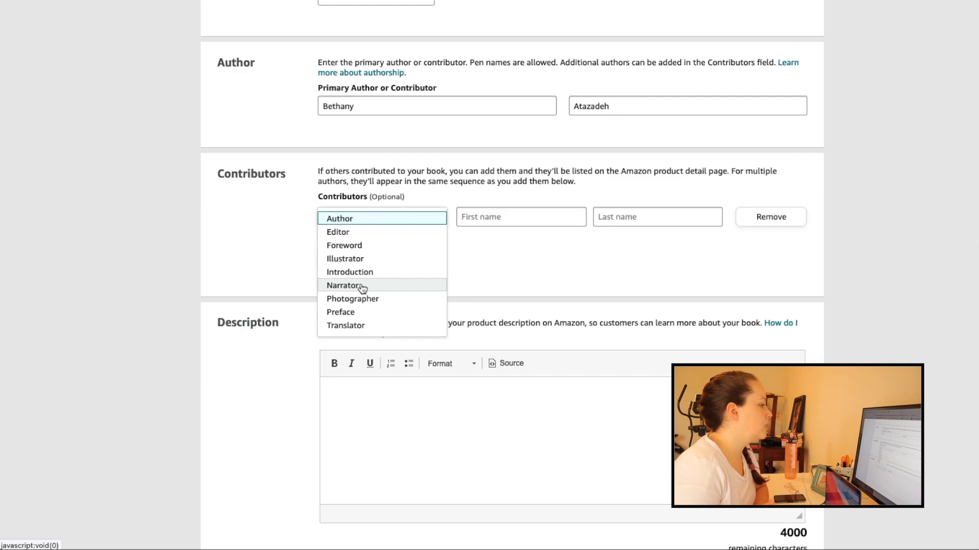
click(537, 249)
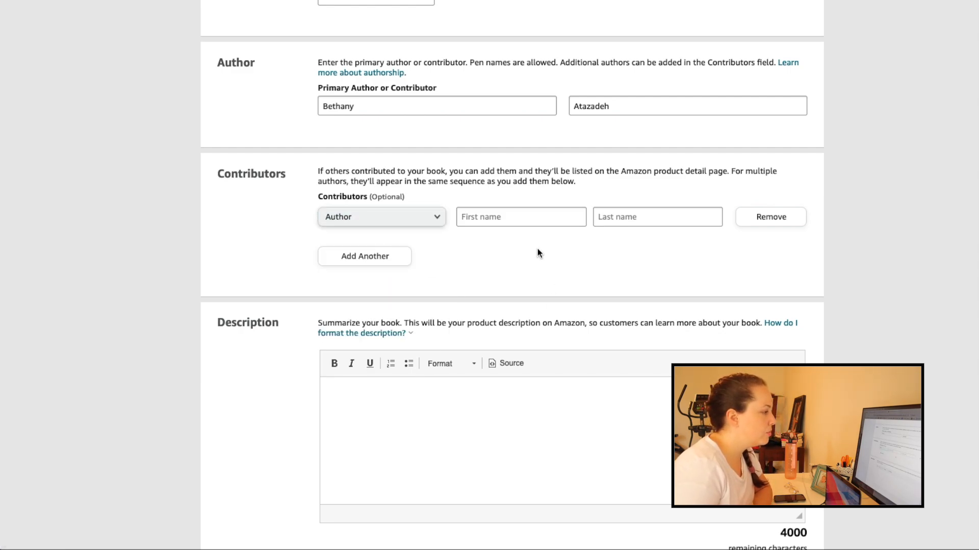
Step: Copy the updated blurb from THE SECRET GIFT Upload Notes in Google Docs and paste it into the book description on KDP
scroll(537, 250, down, 4)
click(446, 239)
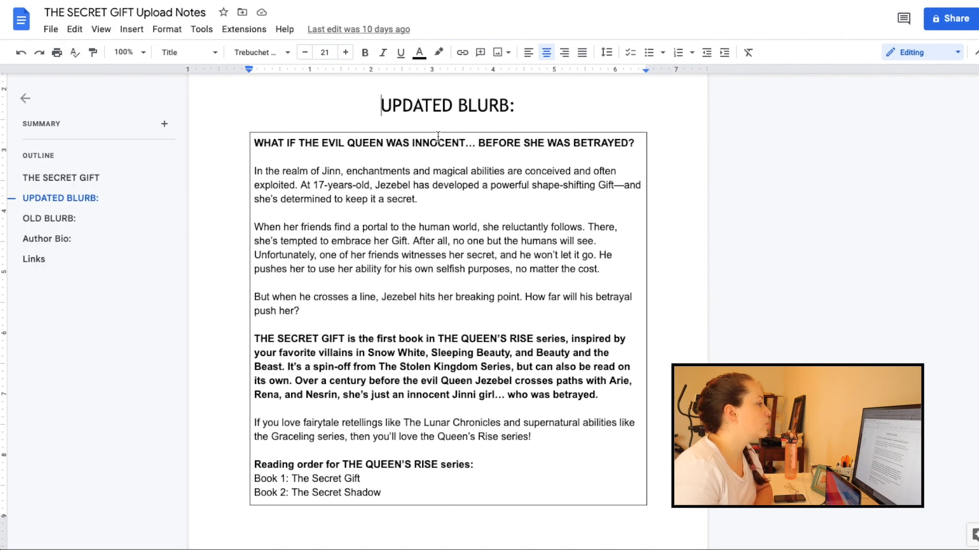
drag(255, 142, 425, 491)
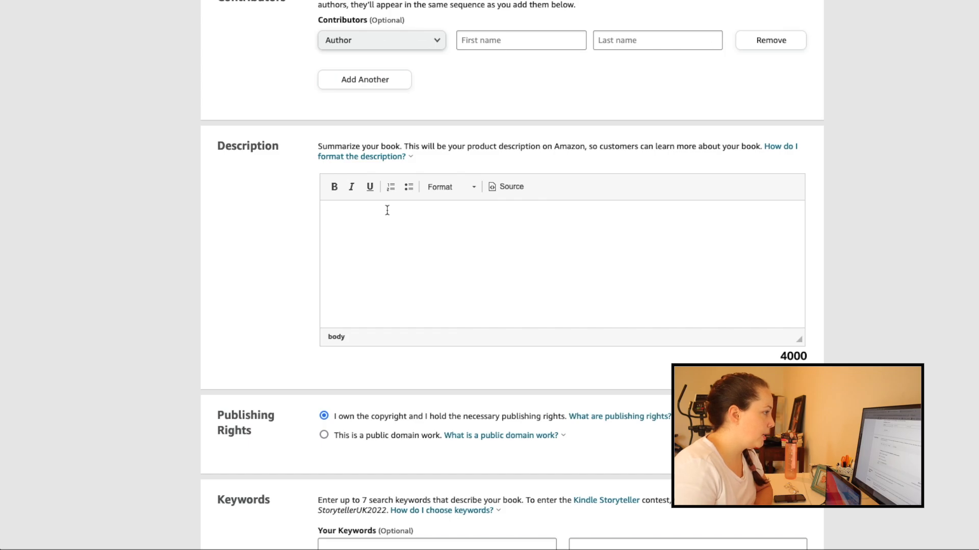
key(ctrl+v)
Step: Remove the extra blank lines between the paragraphs of the pasted description, down through the series reading orders
scroll(466, 271, up, 10)
click(445, 244)
key(BackSpace)
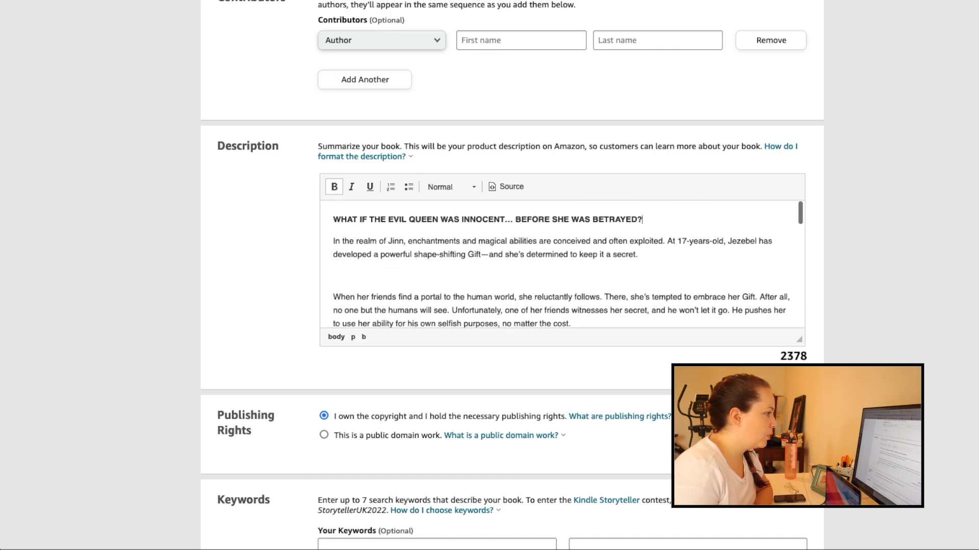
key(Down)
key(Down)
key(Down)
key(BackSpace)
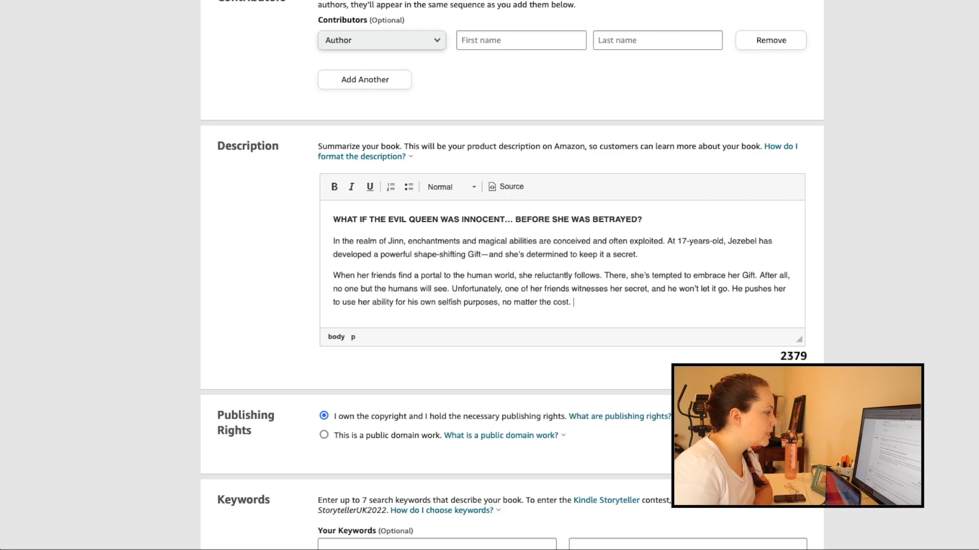
scroll(501, 266, down, 10)
scroll(482, 299, down, 3)
scroll(482, 298, up, 8)
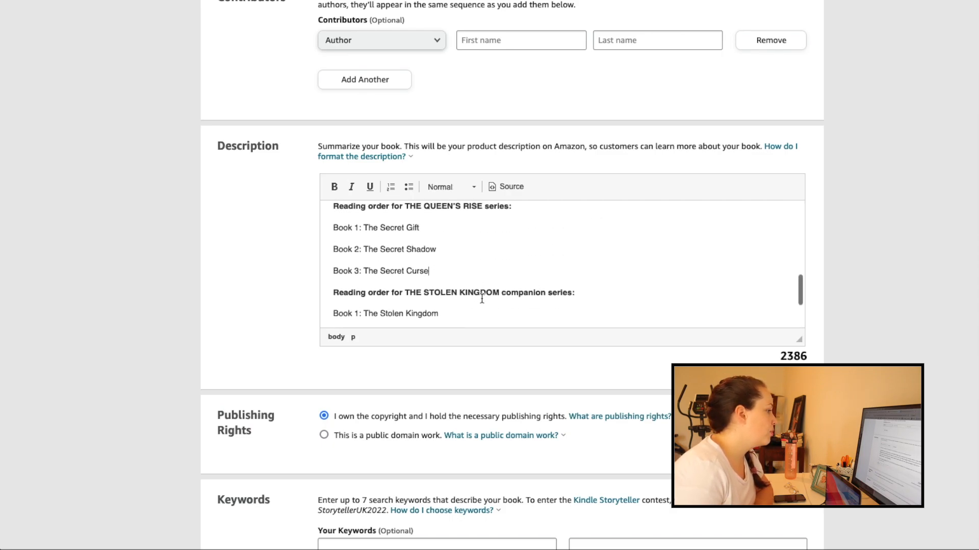
scroll(482, 298, down, 4)
click(482, 299)
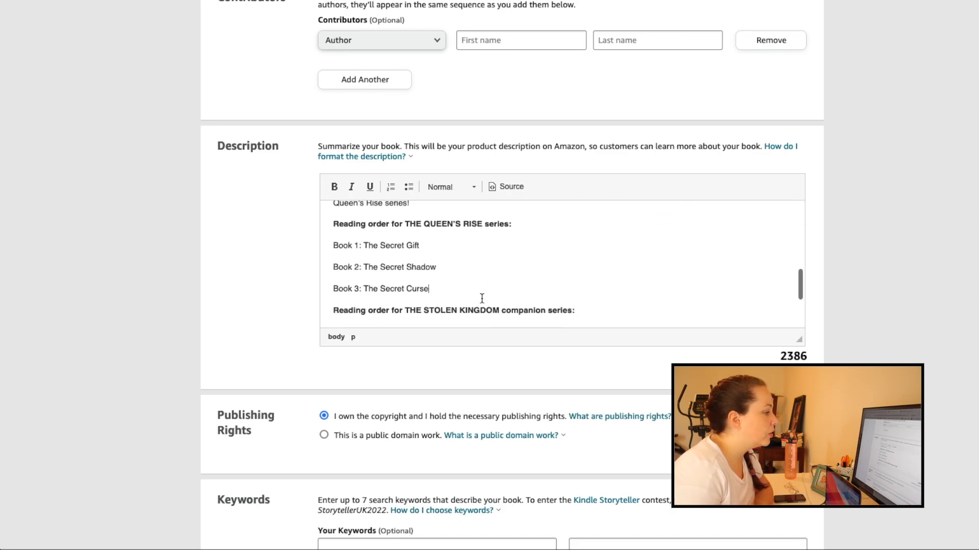
Step: Italicize the three book lines under the reading order for THE QUEEN'S RISE series in the description
drag(550, 221, 273, 216)
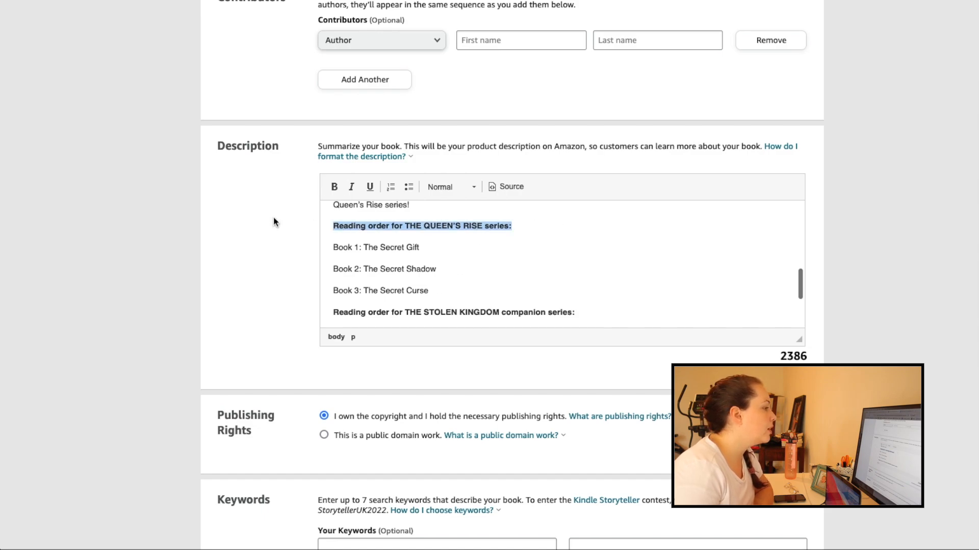
click(335, 187)
click(334, 187)
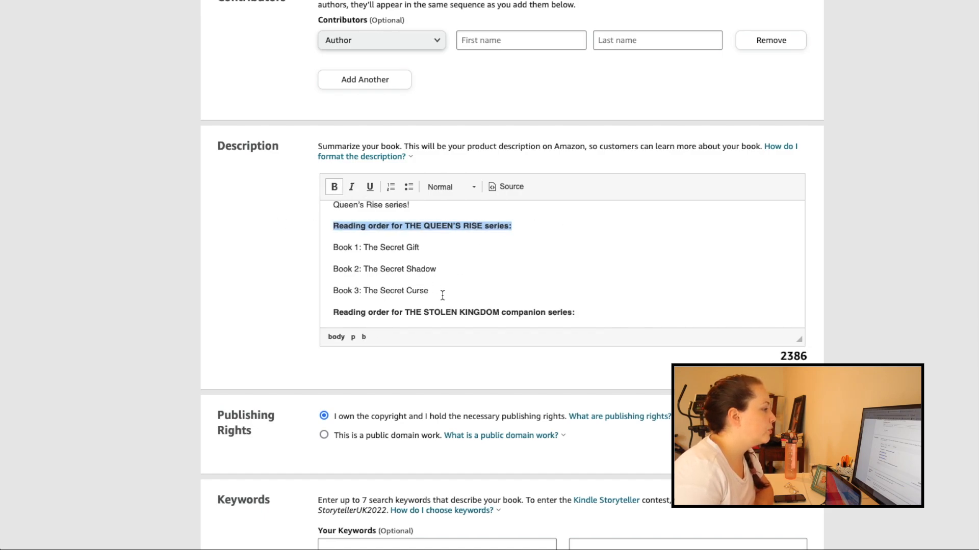
drag(443, 295, 331, 247)
click(351, 187)
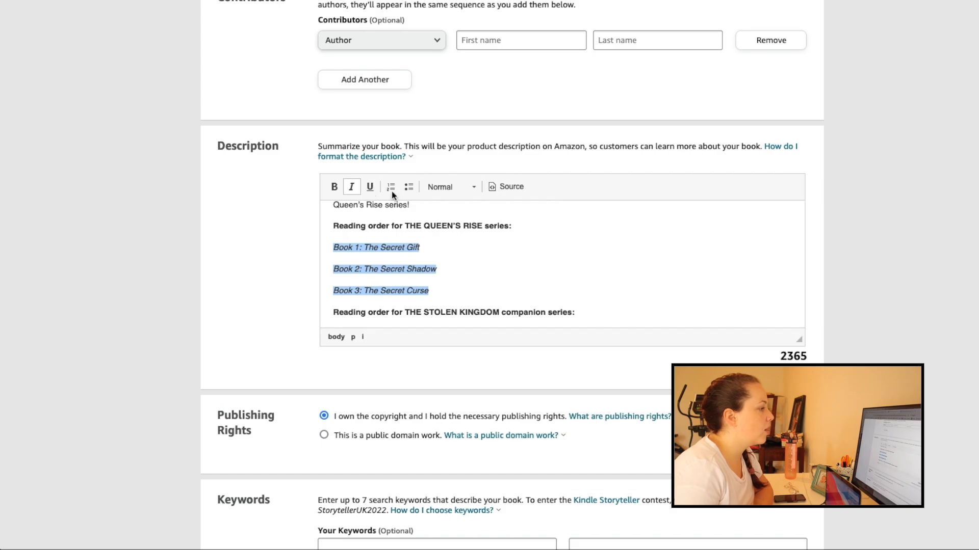
Step: Italicize the book lines under the reading order for THE STOLEN KINGDOM companion series in the description
scroll(465, 292, down, 3)
drag(452, 308, 454, 307)
drag(455, 307, 332, 243)
click(351, 186)
scroll(427, 216, up, 10)
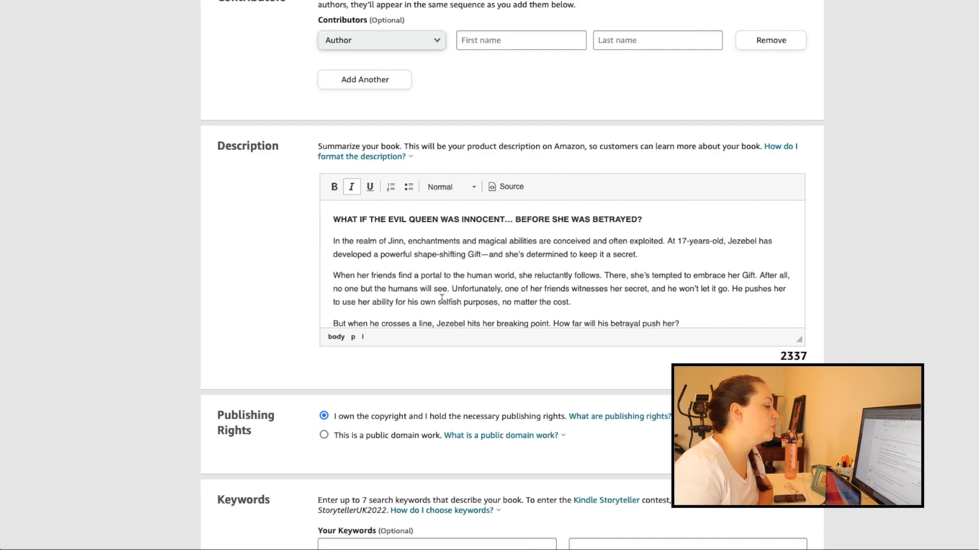
Step: Review the publishing rights choices and read the explanations of public domain work and publishing rights
scroll(631, 246, down, 10)
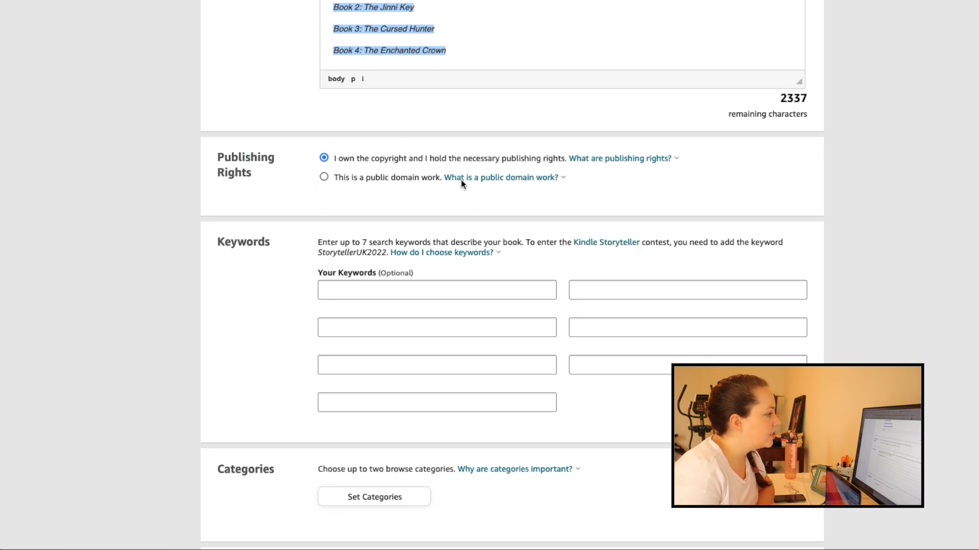
drag(434, 183, 365, 180)
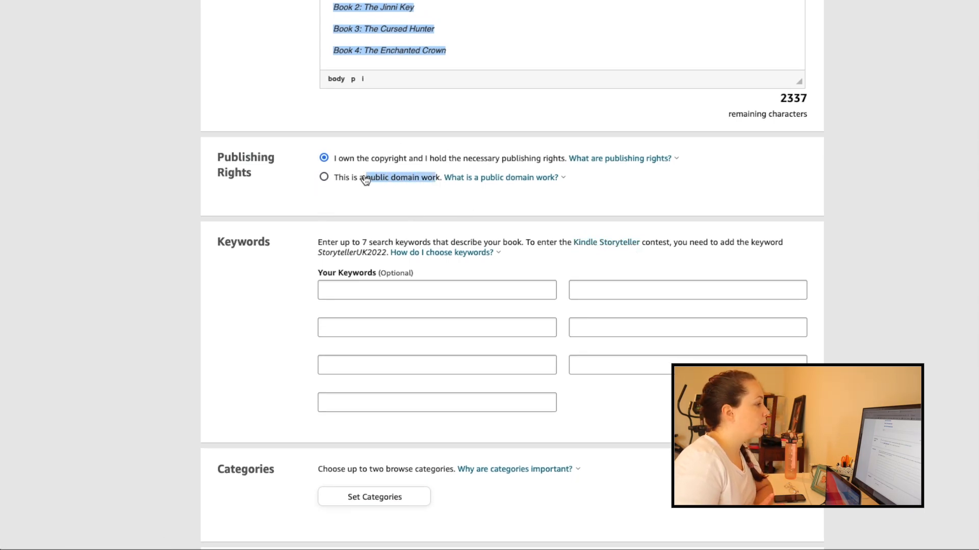
click(386, 161)
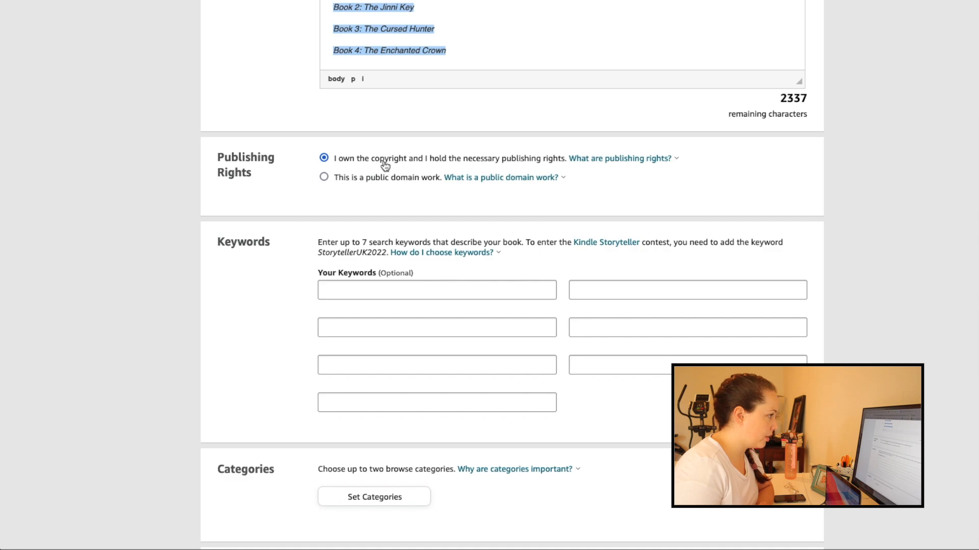
drag(409, 160, 341, 162)
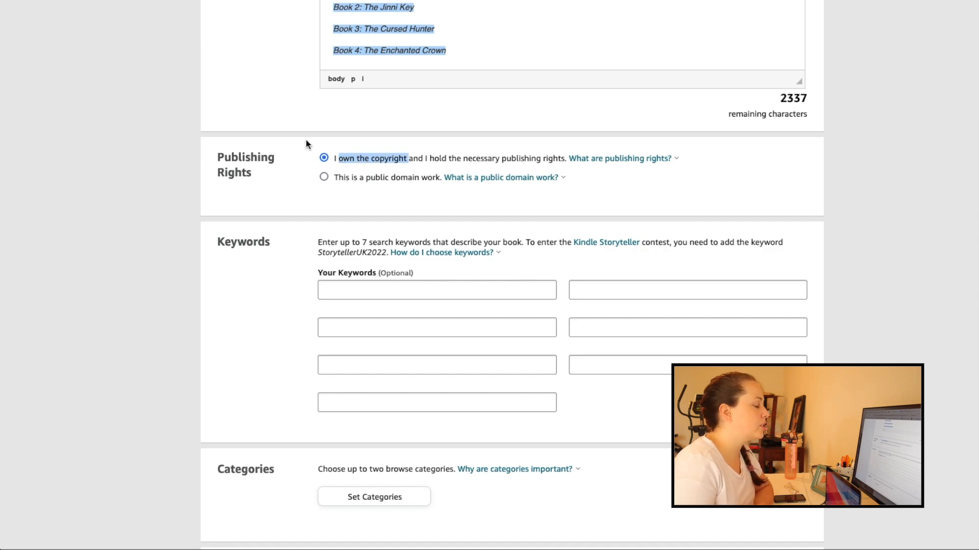
click(531, 178)
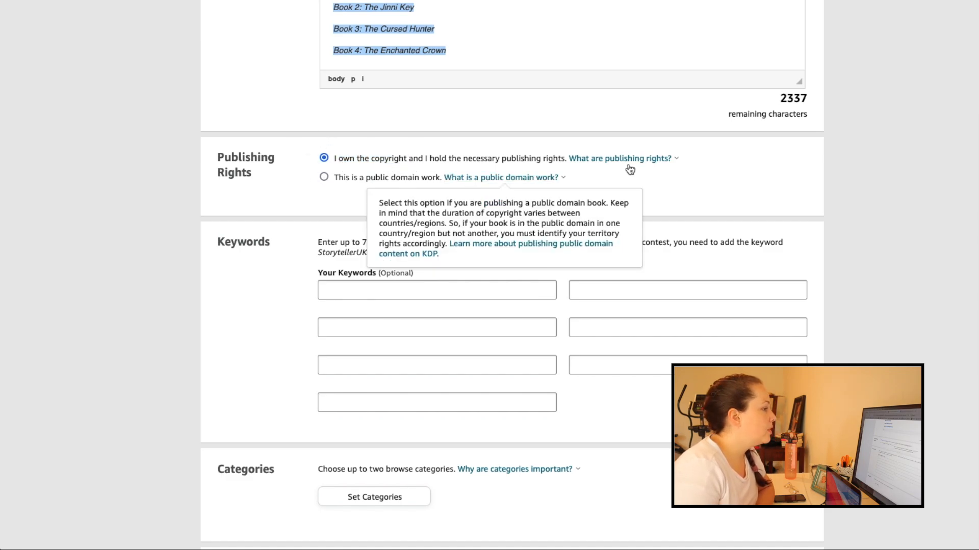
click(632, 158)
click(466, 179)
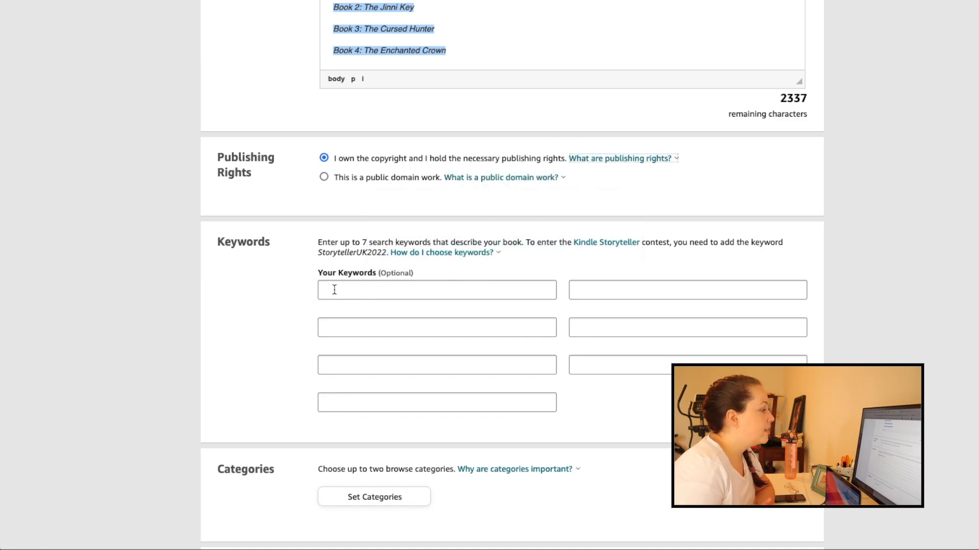
Step: Read the explanation of how to choose search keywords
scroll(340, 194, down, 3)
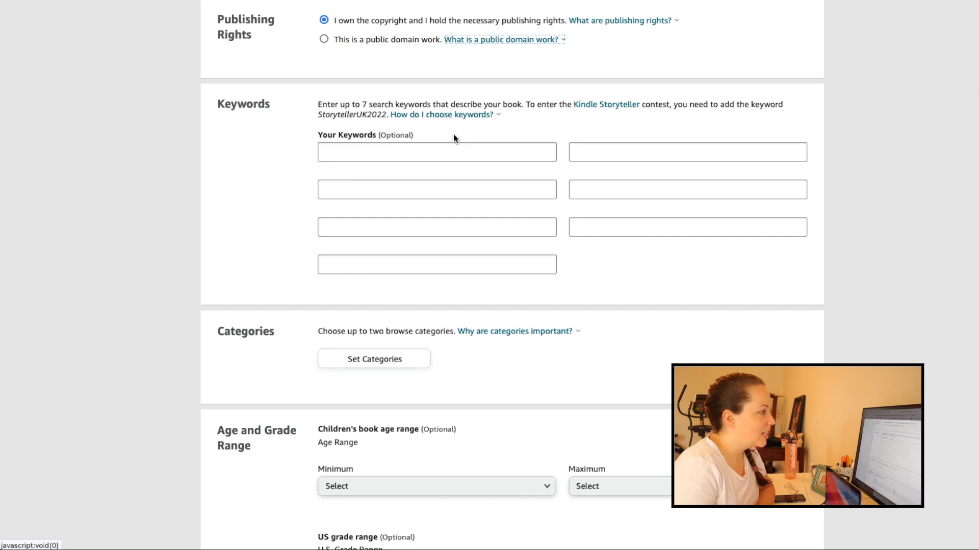
click(468, 114)
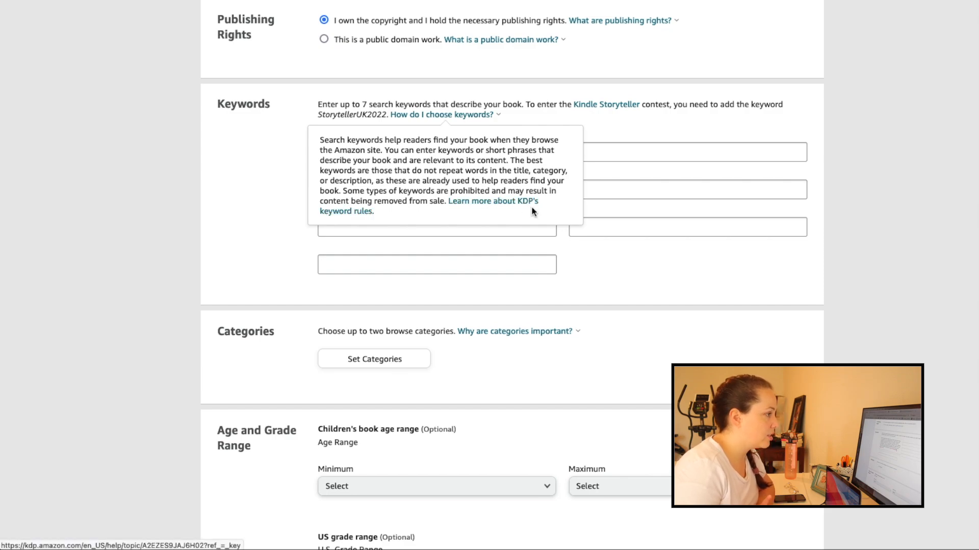
click(653, 154)
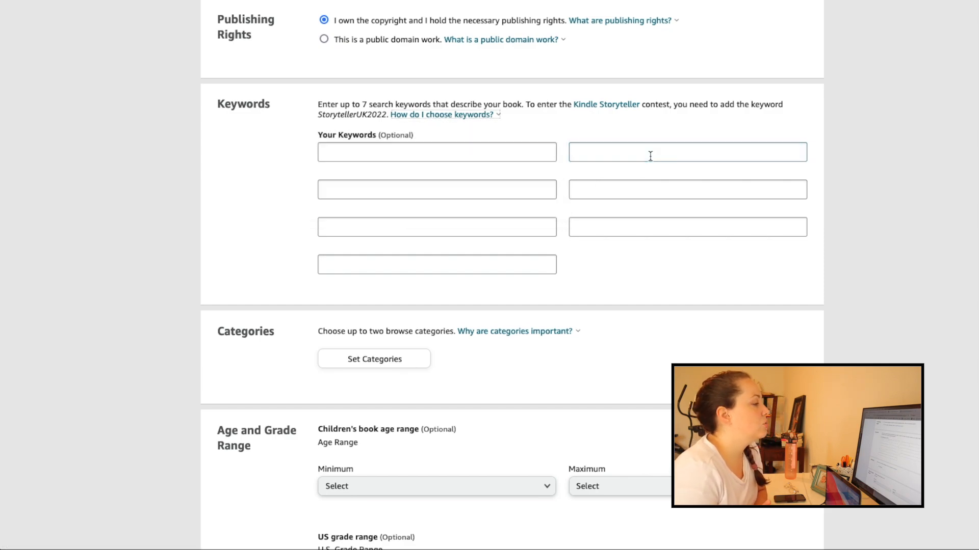
Step: Enter "young adult fairytale retelling" and "clean young adult books" as the first two keywords
click(406, 148)
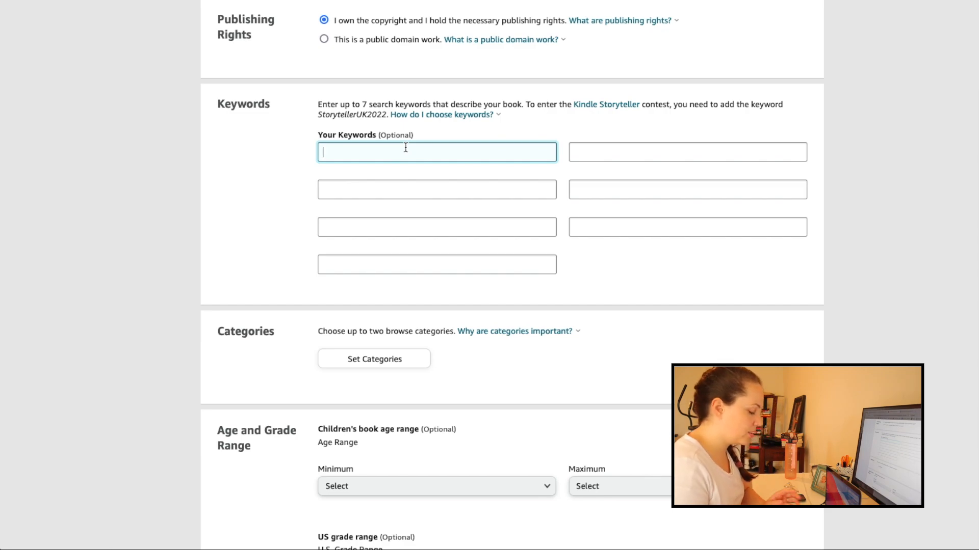
text(young adult fairytale retelling)
key(Tab)
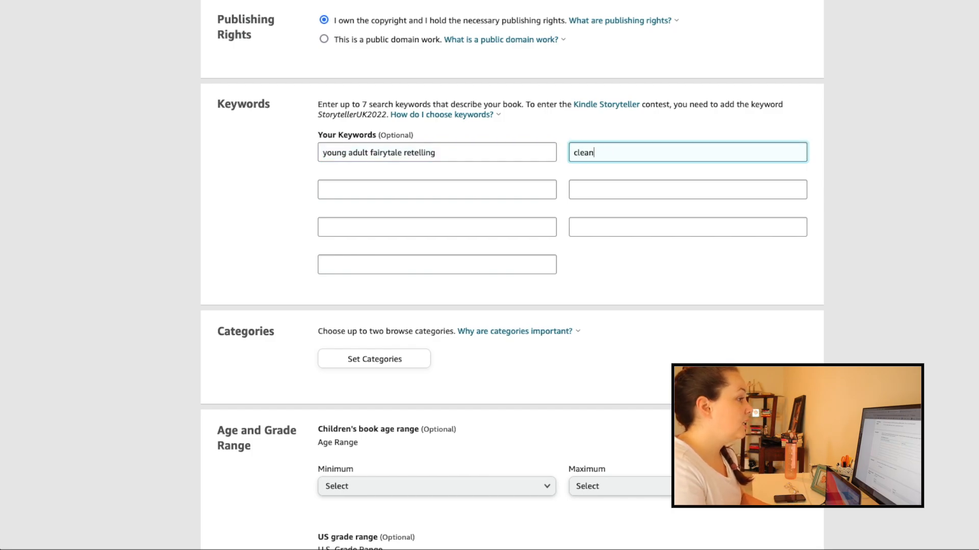
text(clean young adult fic)
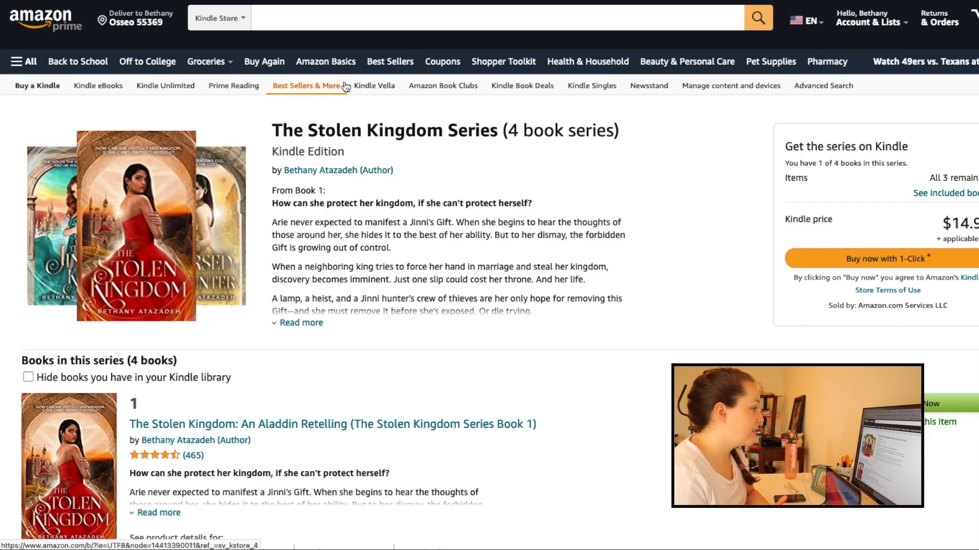
Step: Switch to the Amazon Kindle Store page and look up the search suggestions for "young adult"
scroll(508, 125, down, 5)
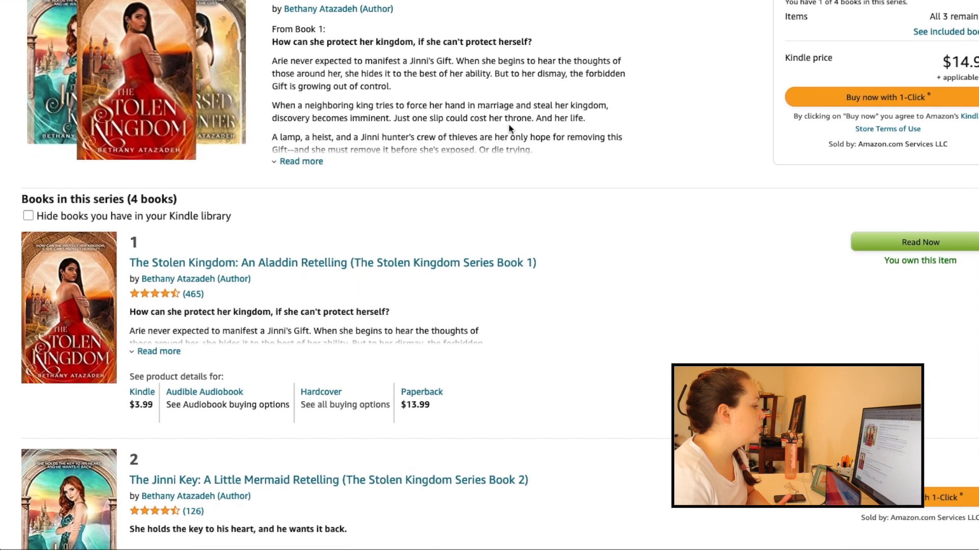
scroll(509, 125, up, 6)
click(427, 28)
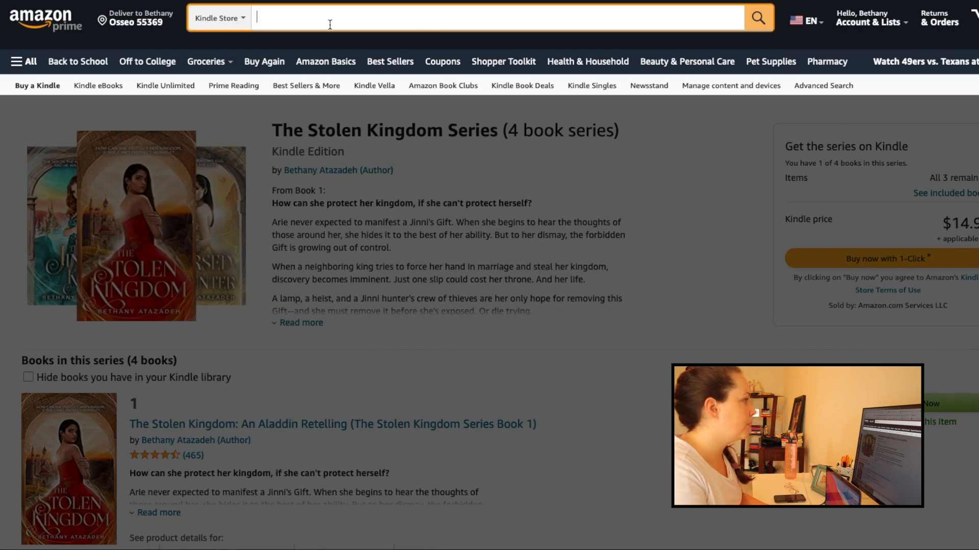
text(young adult)
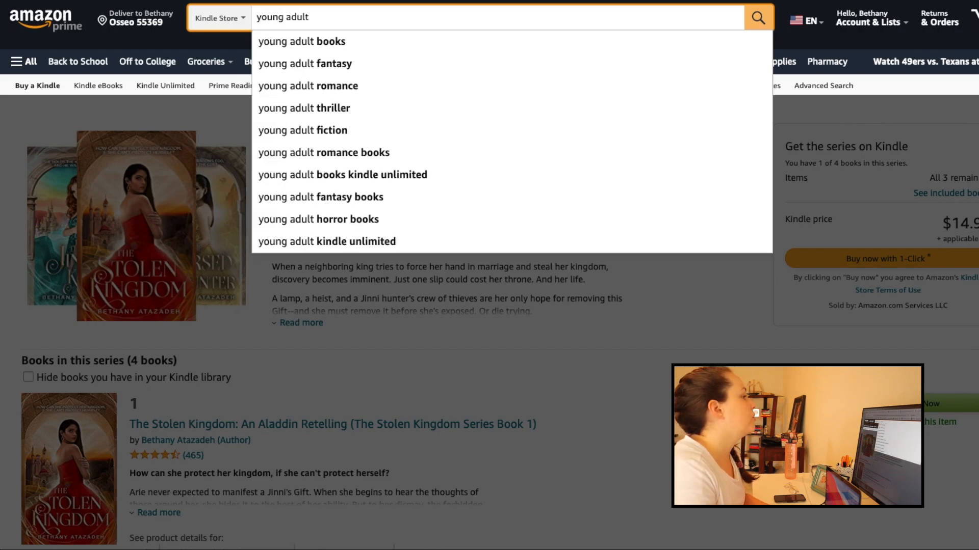
Step: Back on the KDP details page, enter "young adult fantasy books" as the third keyword
text( fantasy)
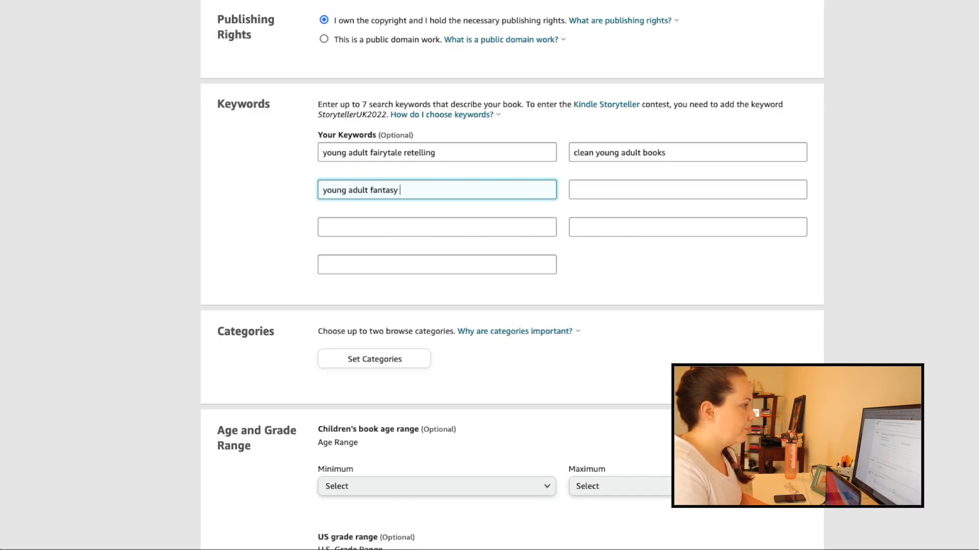
text(books)
key(Tab)
drag(416, 136, 375, 137)
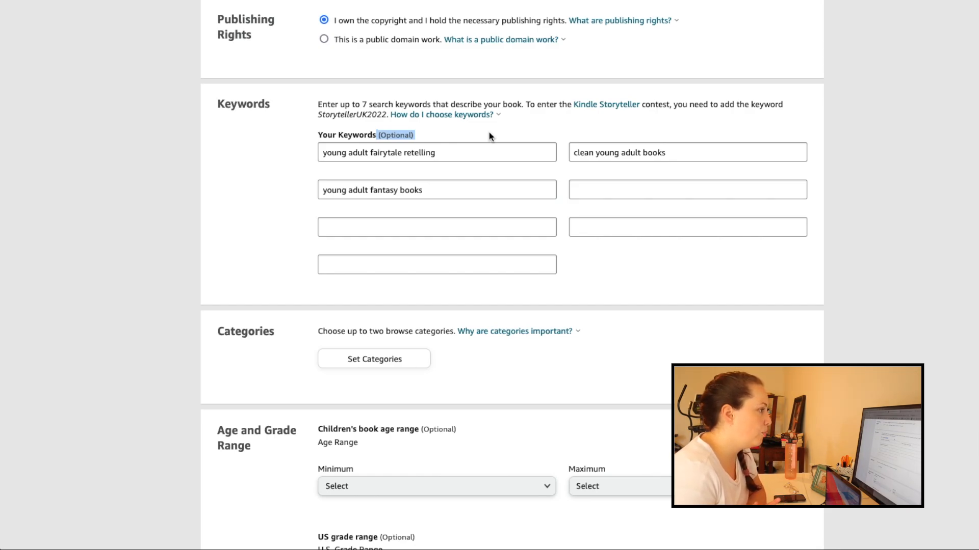
Step: Review the Categories section and read the explanation of why categories are important
scroll(488, 135, down, 4)
scroll(419, 87, up, 3)
scroll(563, 91, down, 4)
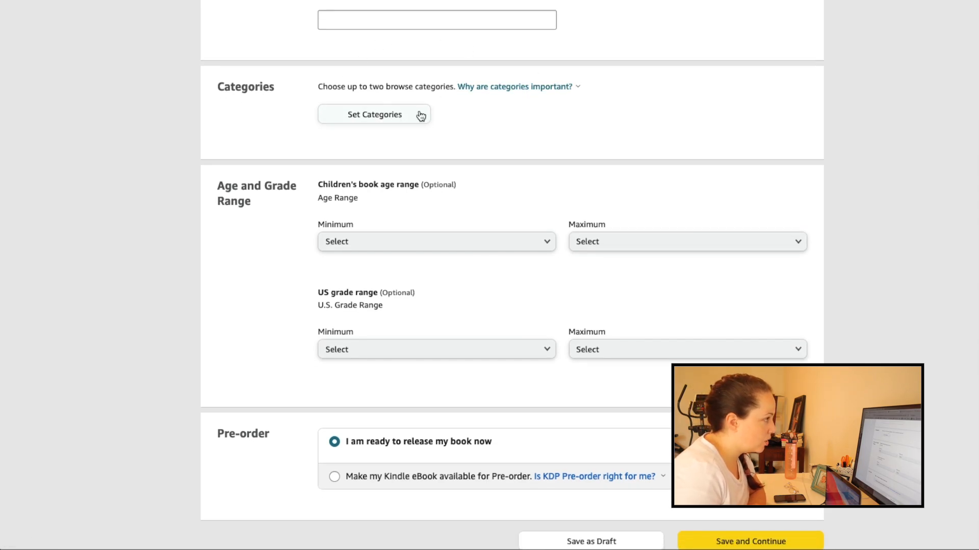
drag(377, 90, 452, 87)
click(485, 87)
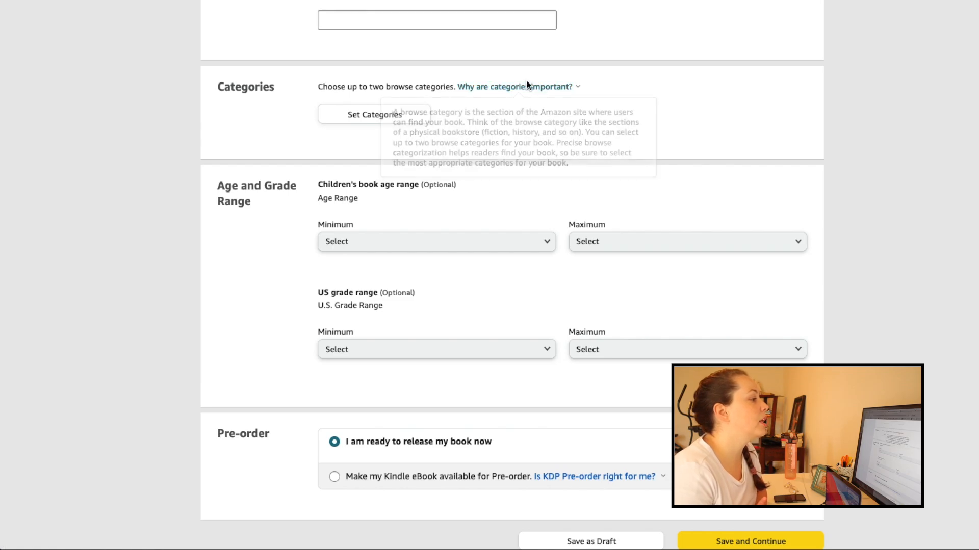
click(632, 82)
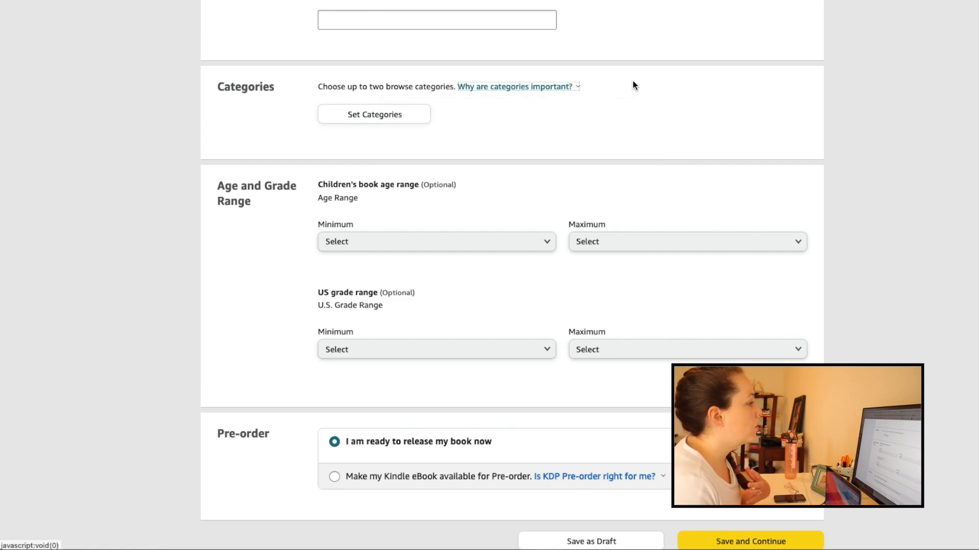
Step: Open the category selection and look through the Fiction, Nonfiction and Juvenile Fiction groups
click(409, 119)
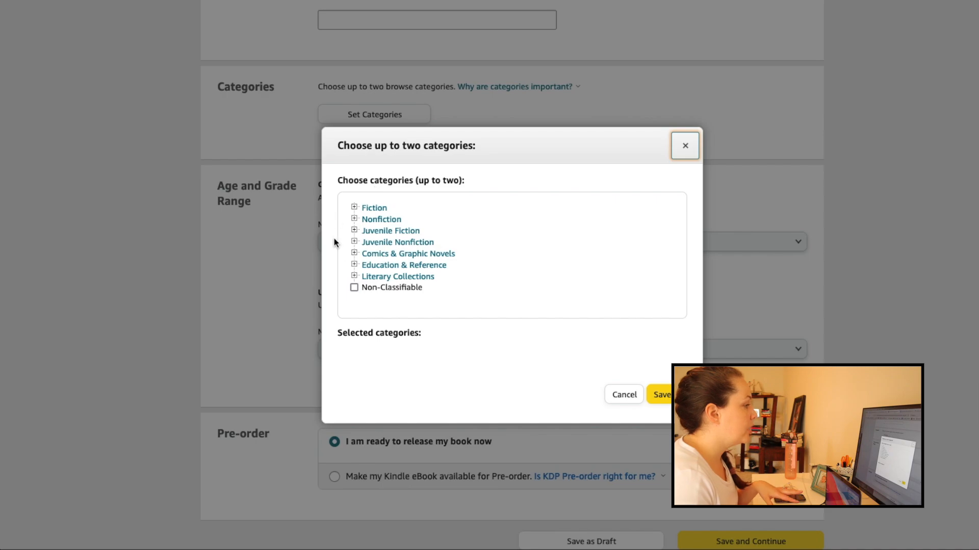
click(355, 208)
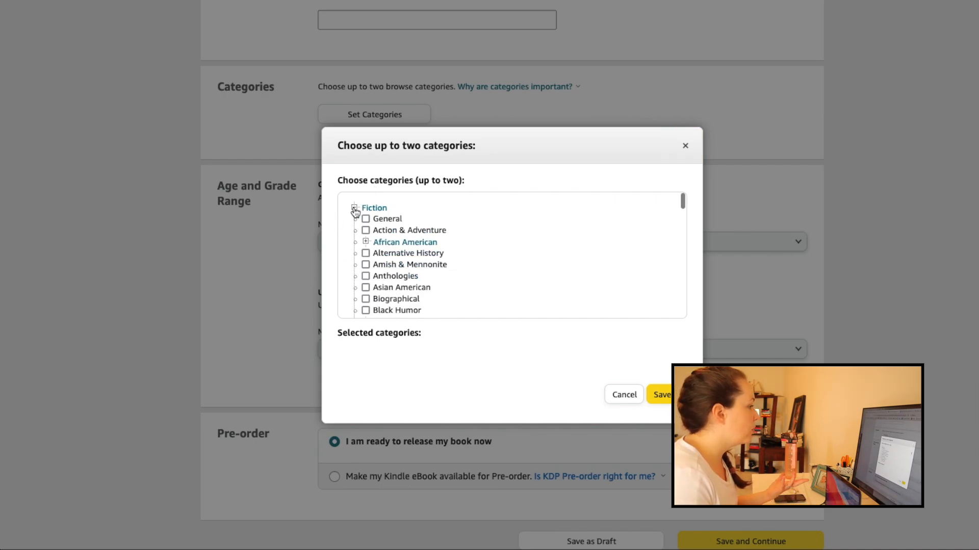
click(354, 208)
click(354, 220)
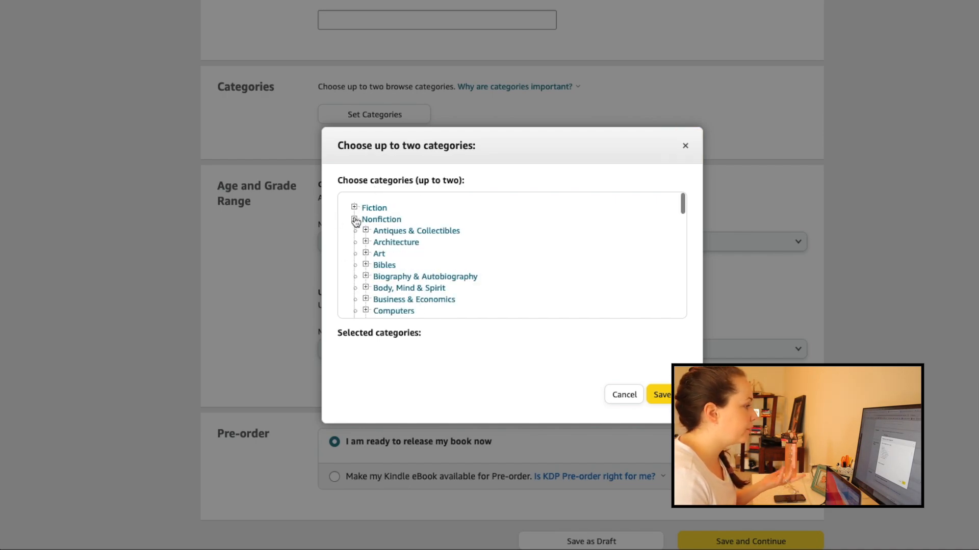
click(355, 220)
click(354, 230)
click(354, 230)
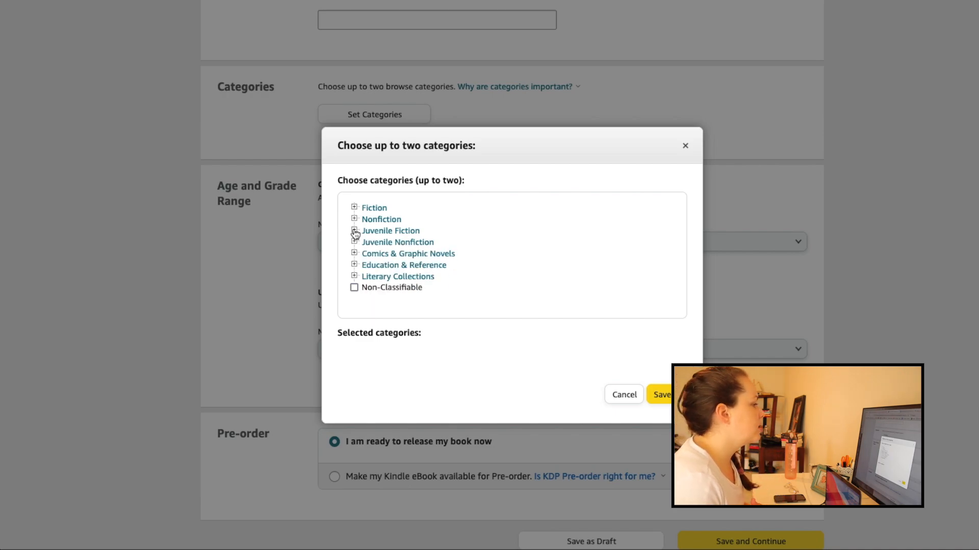
Step: Choose Juvenile Fiction > Fairy Tales & Folklore > General as the first browse category
click(354, 230)
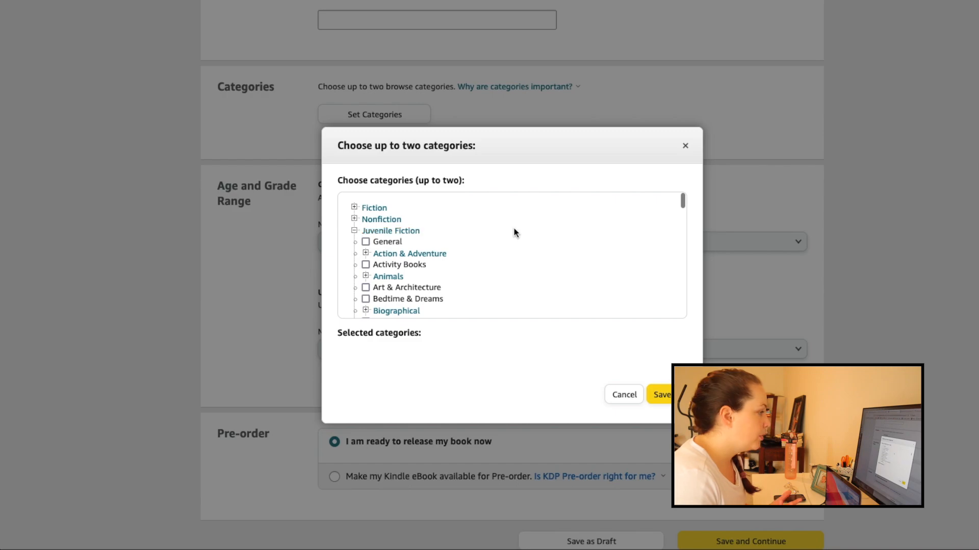
scroll(514, 232, down, 10)
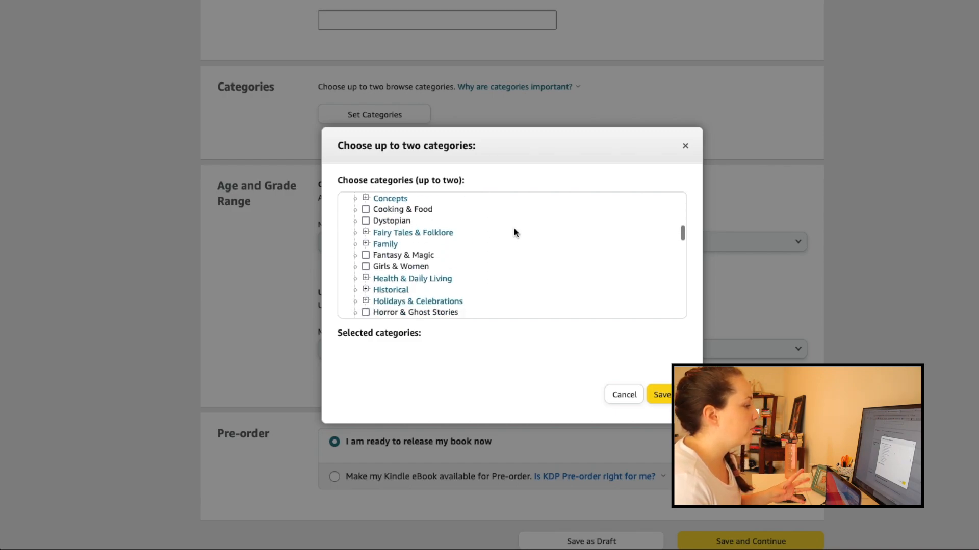
scroll(513, 233, down, 12)
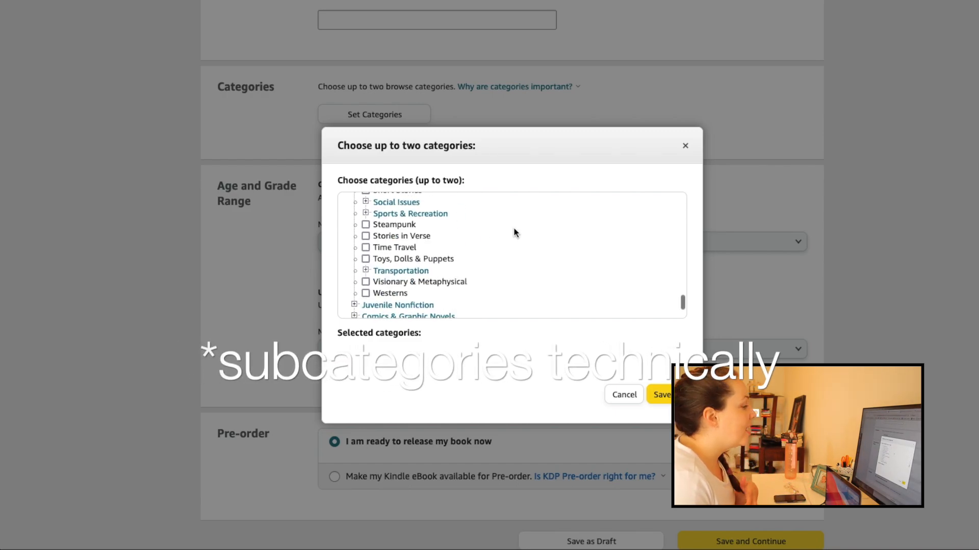
scroll(514, 233, up, 6)
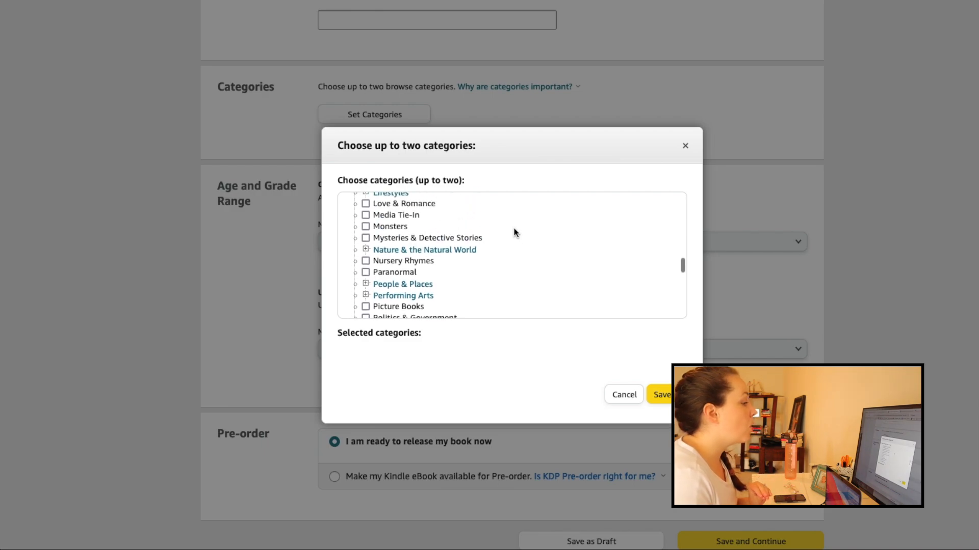
scroll(514, 233, up, 6)
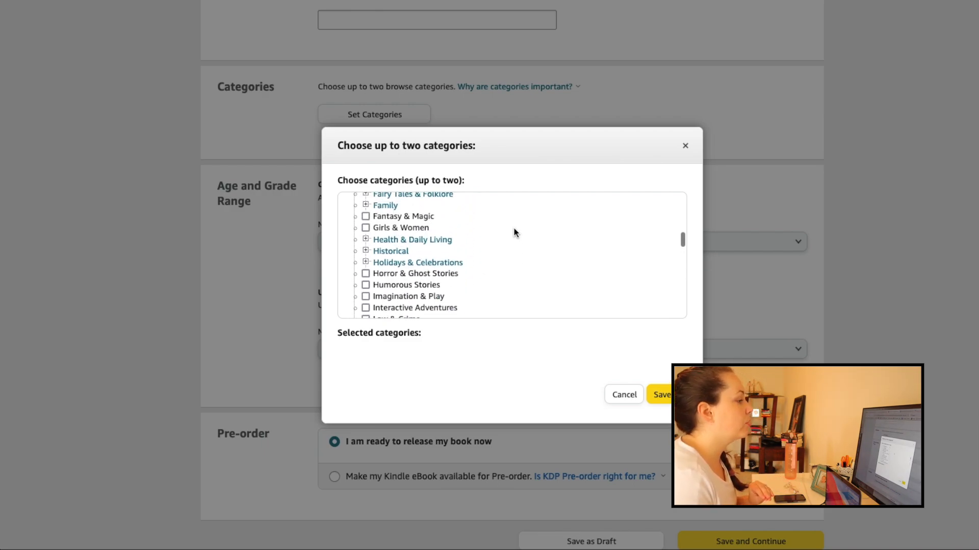
scroll(514, 233, up, 2)
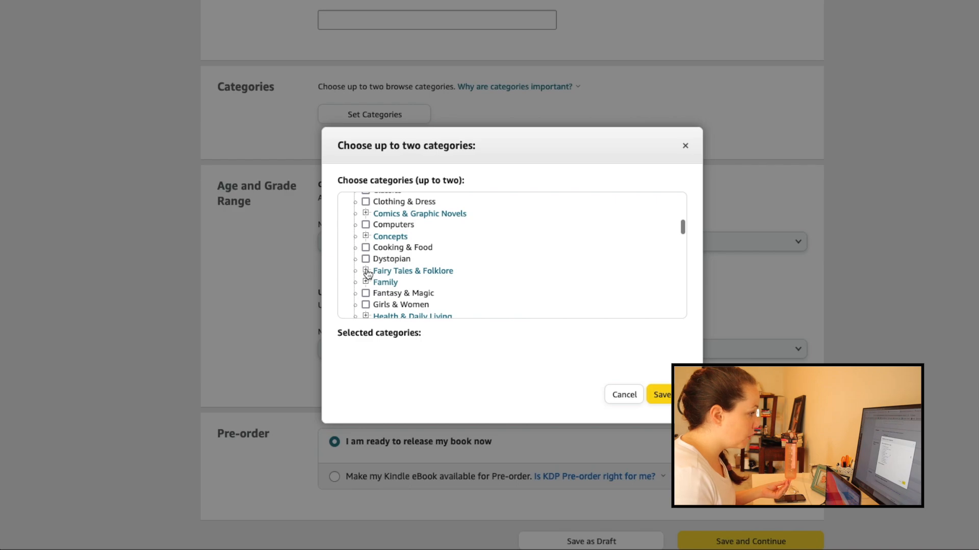
click(365, 271)
scroll(481, 239, down, 2)
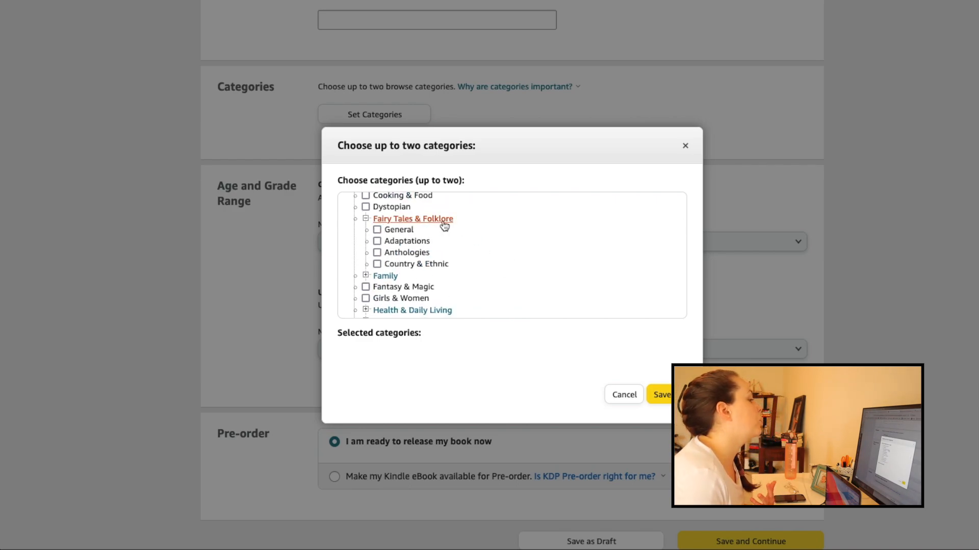
click(377, 230)
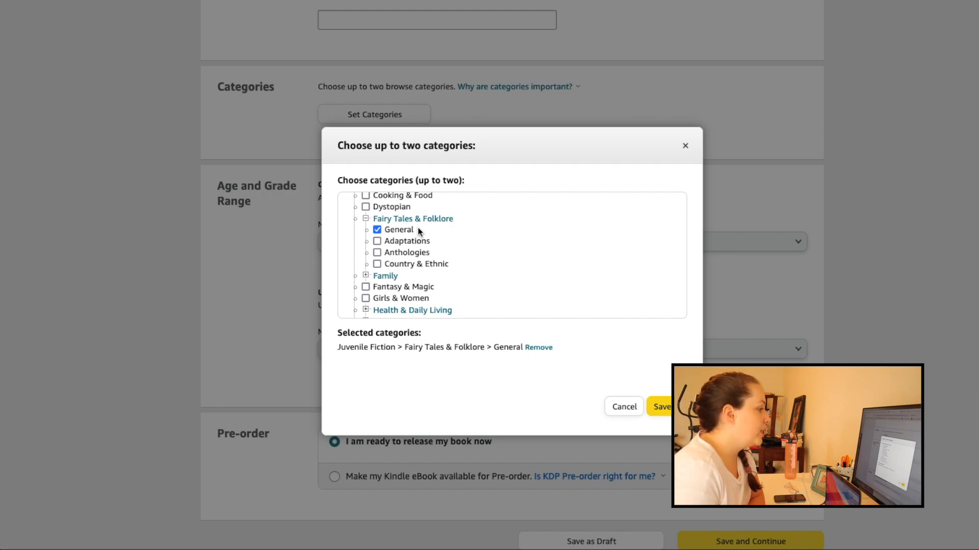
drag(422, 338, 551, 341)
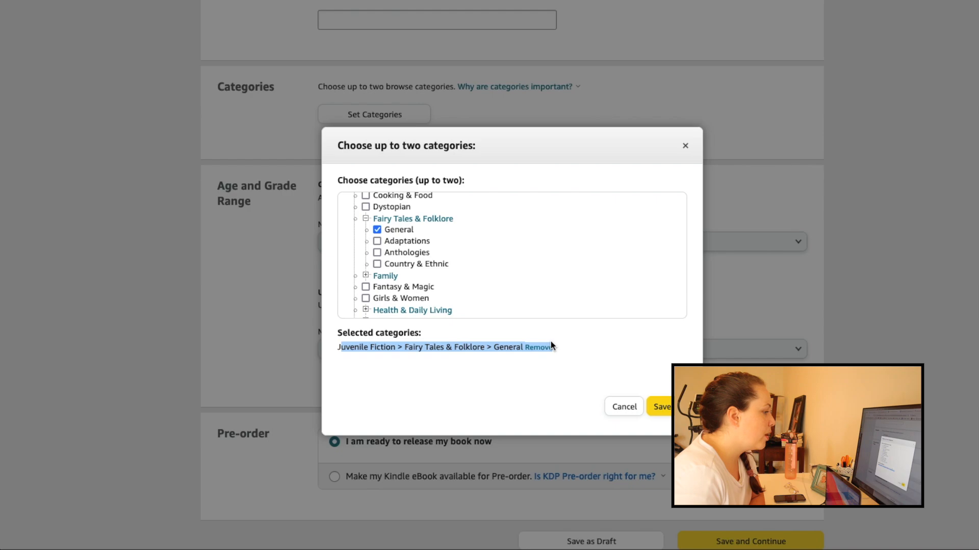
click(489, 376)
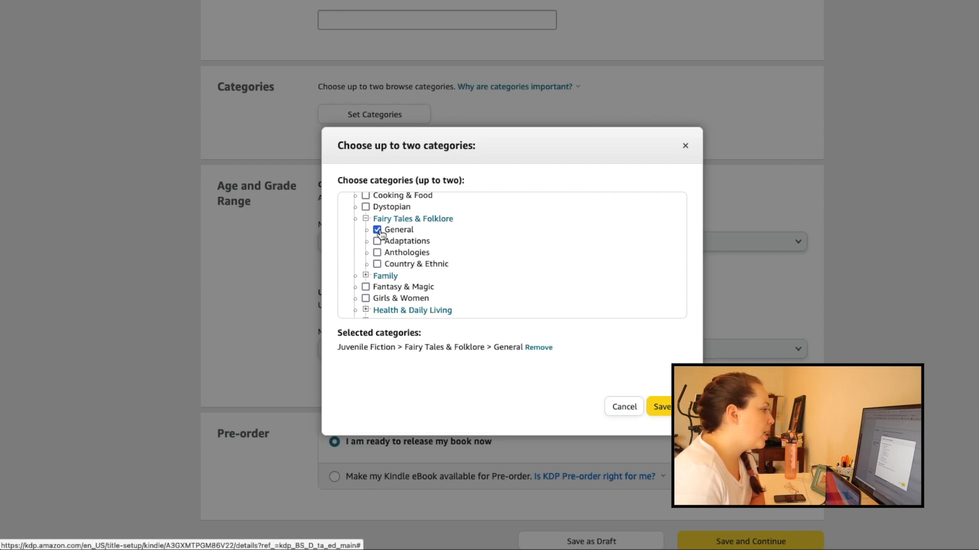
Step: Choose Juvenile Fiction > Fantasy & Magic as the second browse category and save the category selection
scroll(485, 218, down, 2)
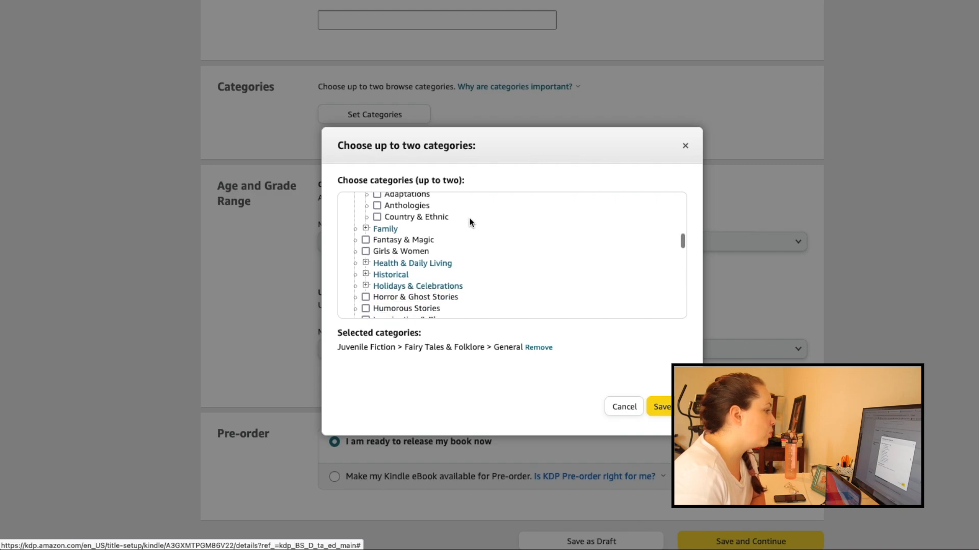
click(366, 240)
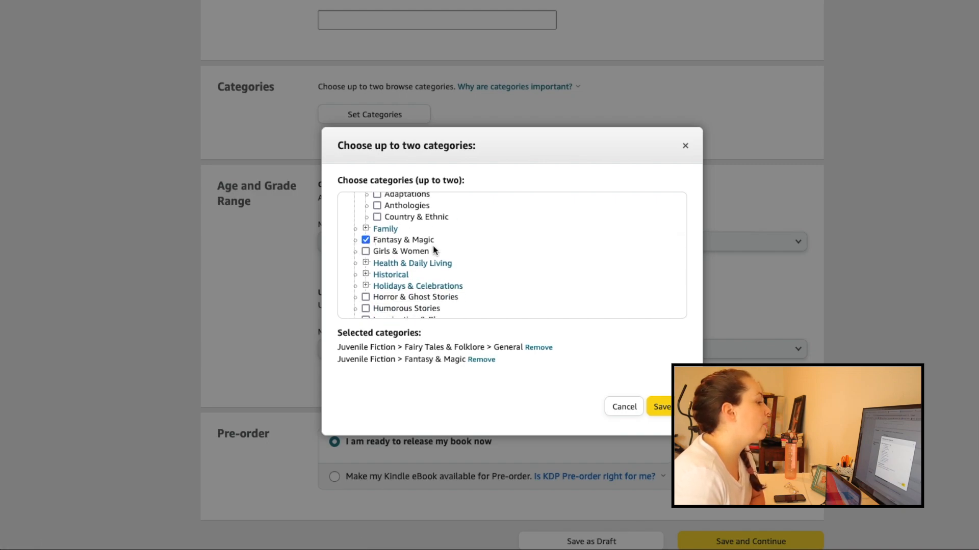
scroll(476, 306, down, 10)
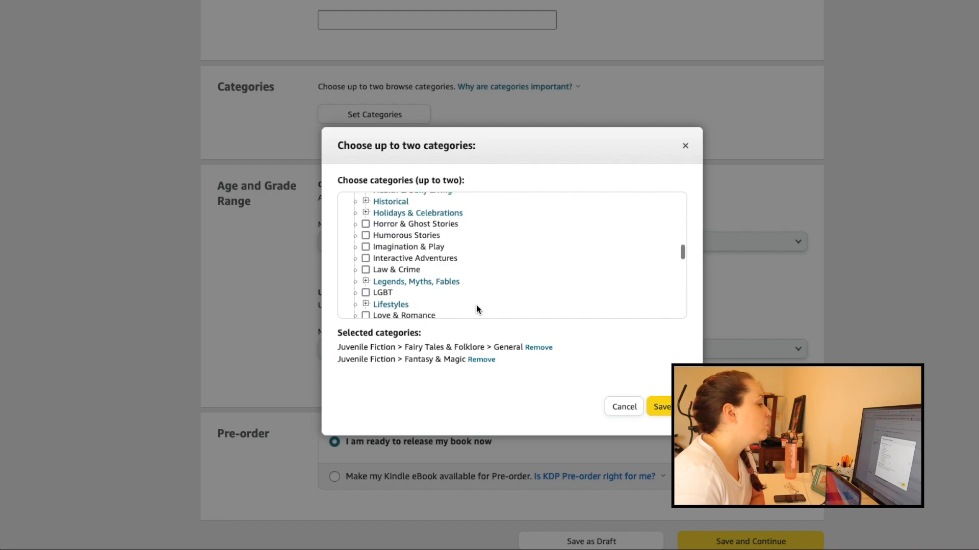
scroll(476, 308, down, 5)
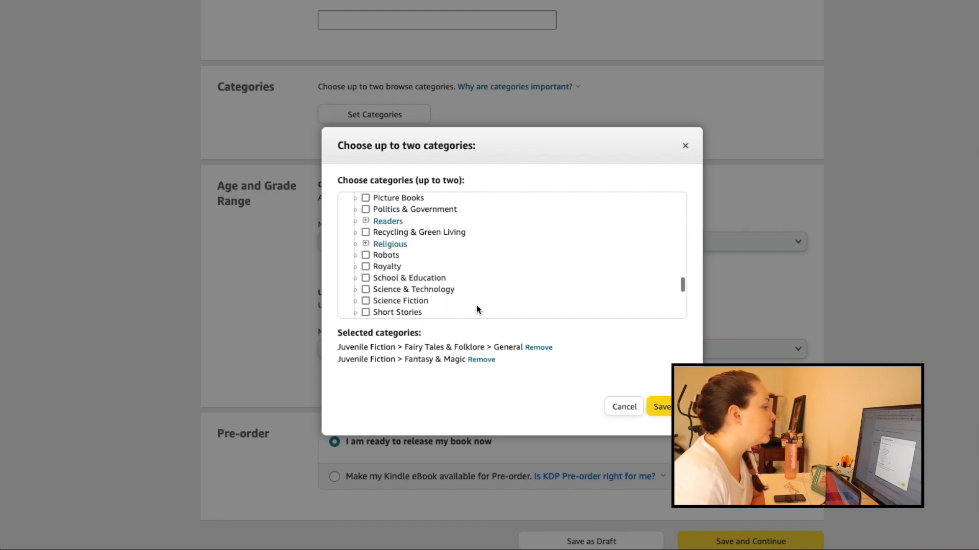
scroll(476, 305, down, 3)
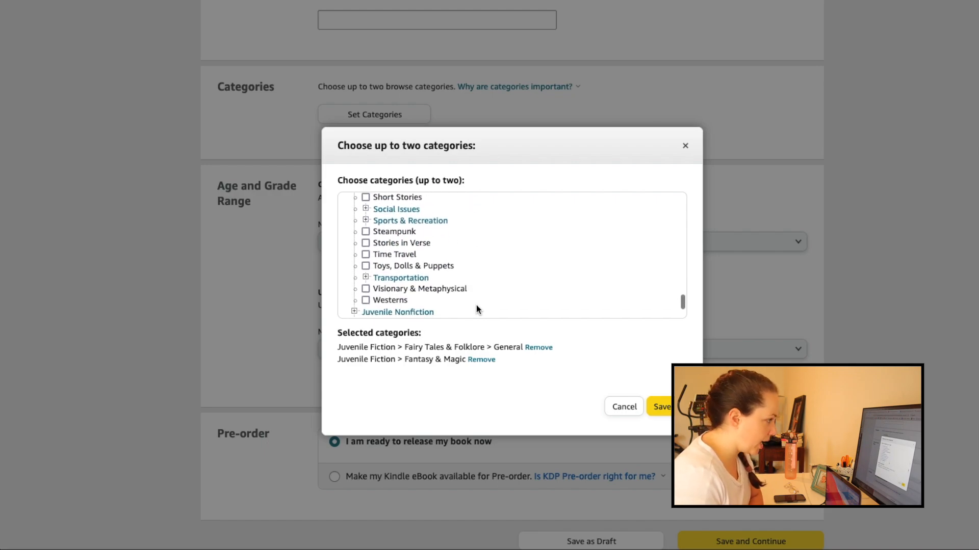
scroll(476, 305, up, 15)
click(660, 406)
Step: Review the optional children's book age range in the Age and Grade Range section
scroll(455, 200, down, 2)
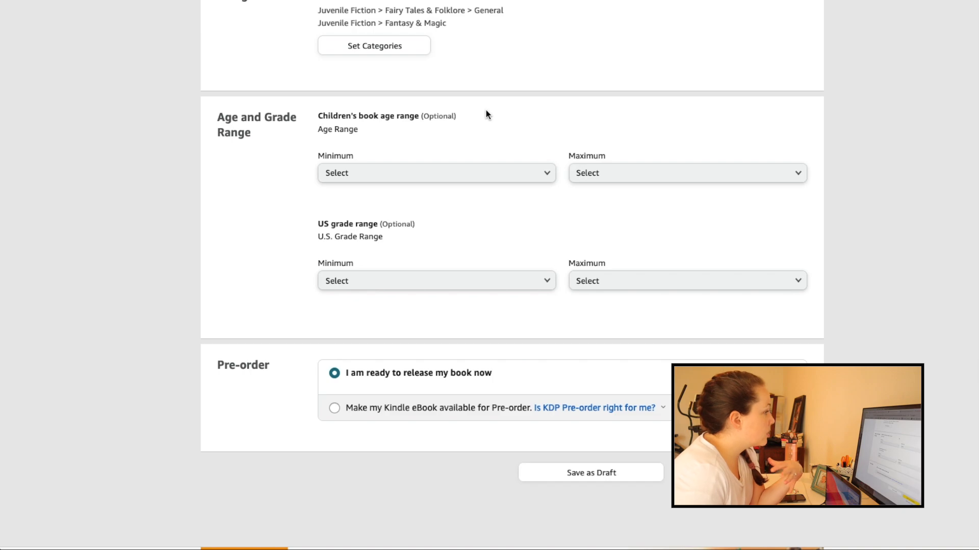
triple_click(449, 117)
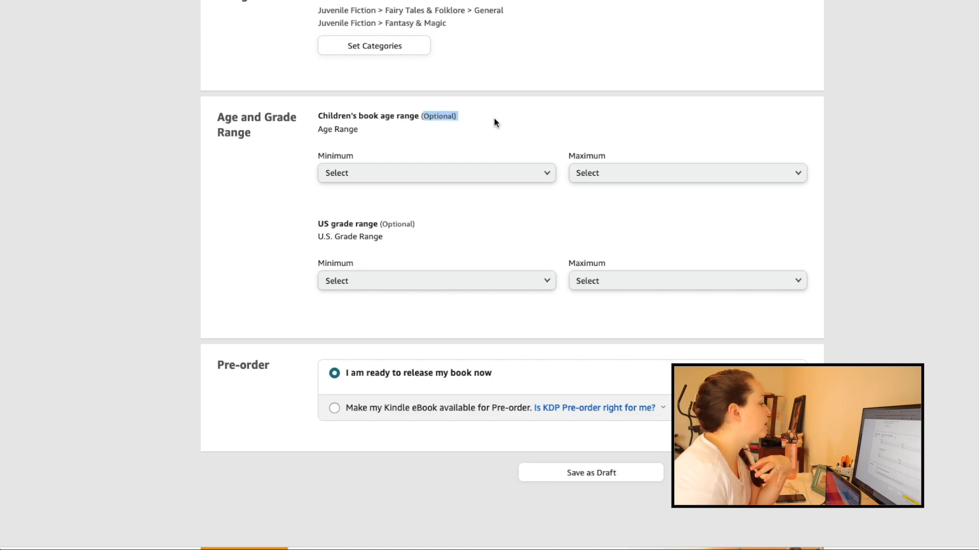
click(319, 116)
drag(318, 116, 418, 118)
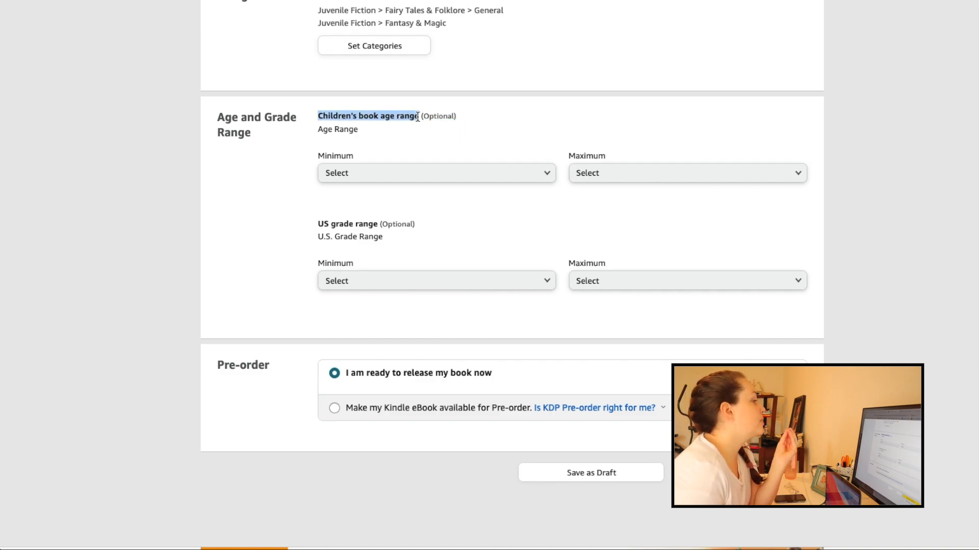
click(433, 134)
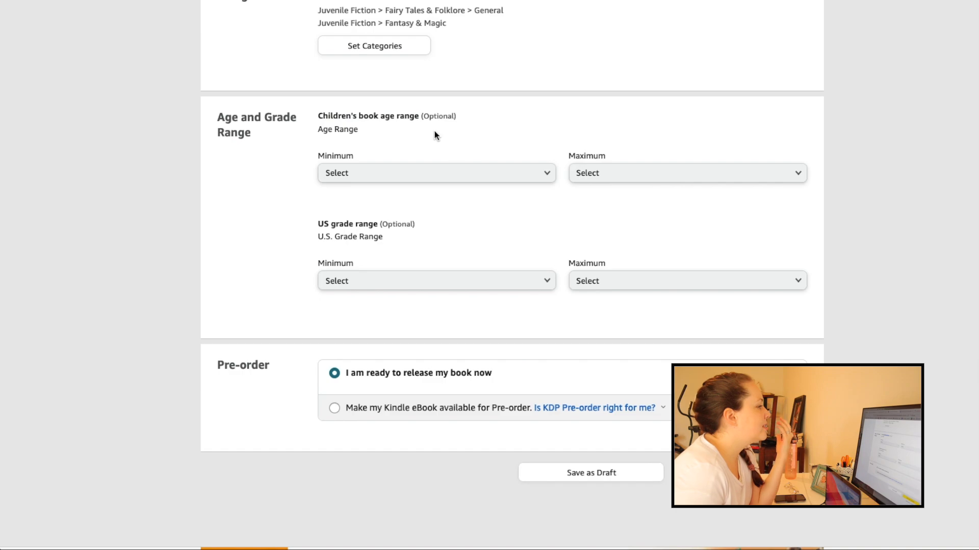
drag(418, 116, 319, 117)
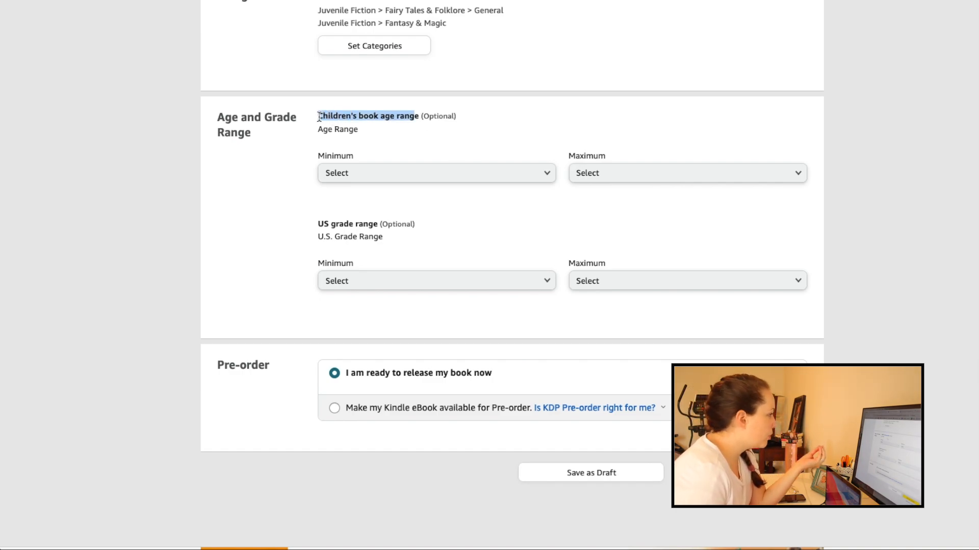
click(411, 137)
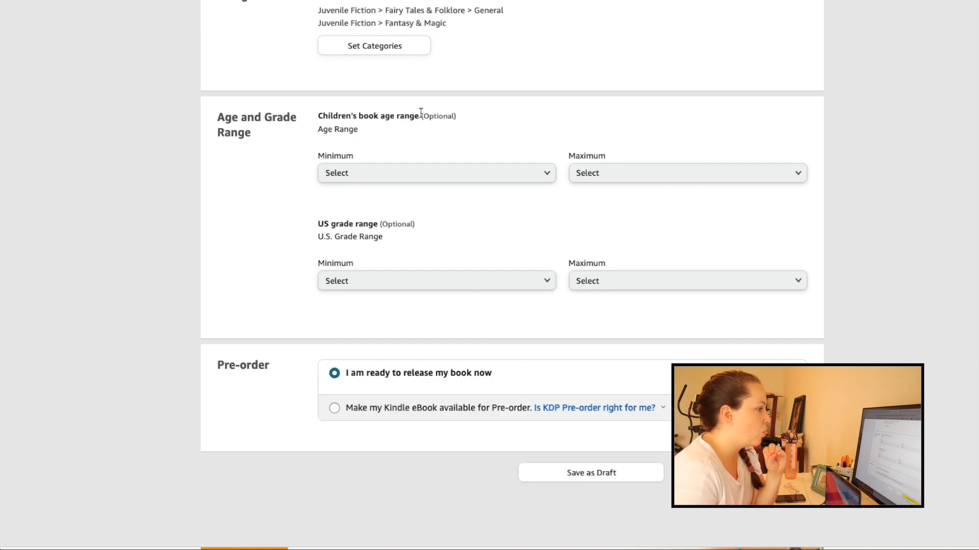
Step: Make the Kindle eBook available for pre-order and look through the release date calendar up to August 2023
scroll(710, 117, down, 3)
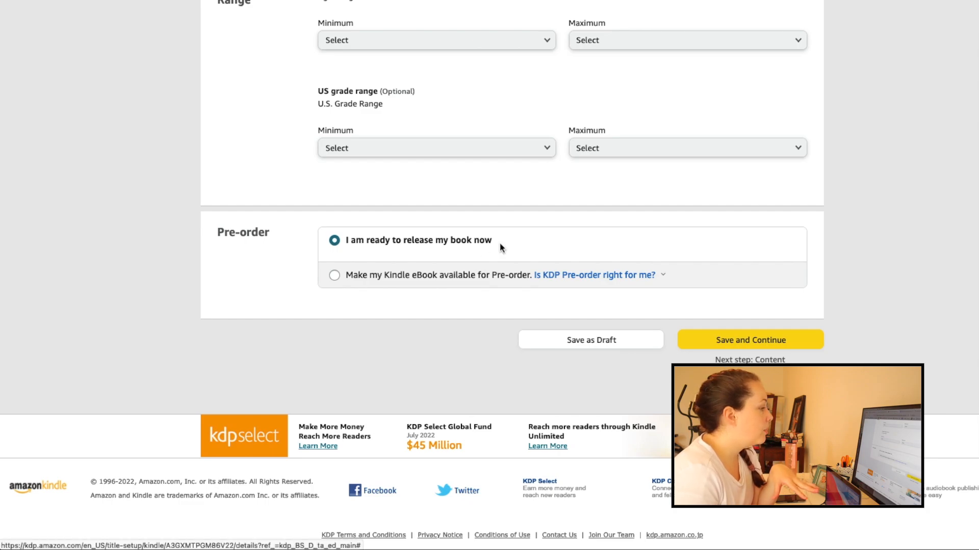
click(334, 276)
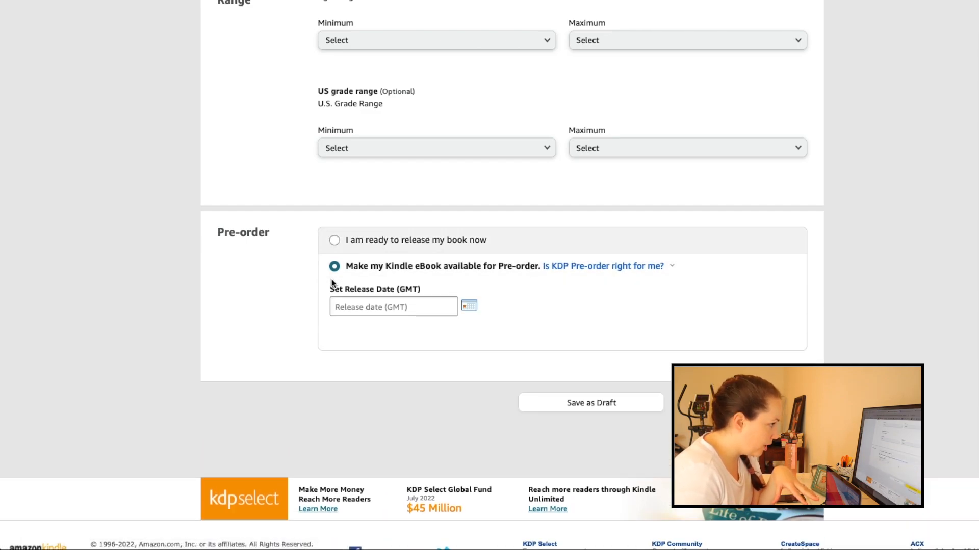
click(469, 307)
click(472, 330)
click(472, 329)
click(473, 330)
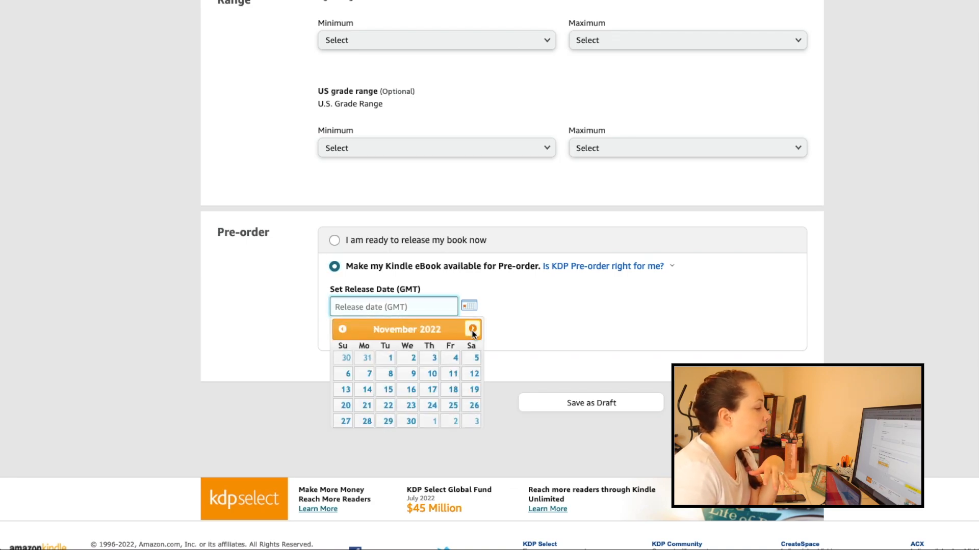
click(473, 331)
click(472, 330)
click(472, 330)
click(472, 330)
click(472, 331)
click(472, 331)
click(472, 330)
click(472, 330)
click(473, 331)
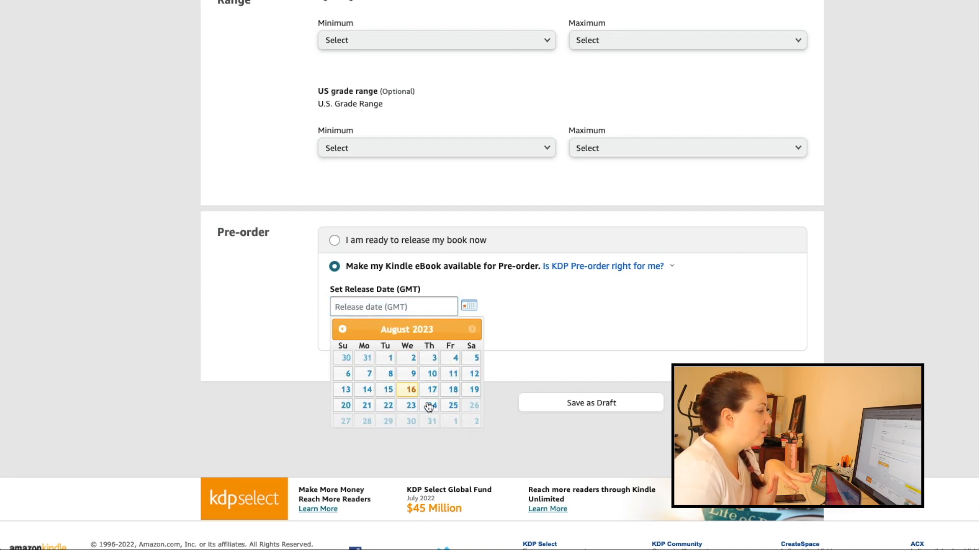
Step: Set the pre-order release date to 12/05/2022, read the submission deadline notice, and save and continue to the eBook content
click(349, 312)
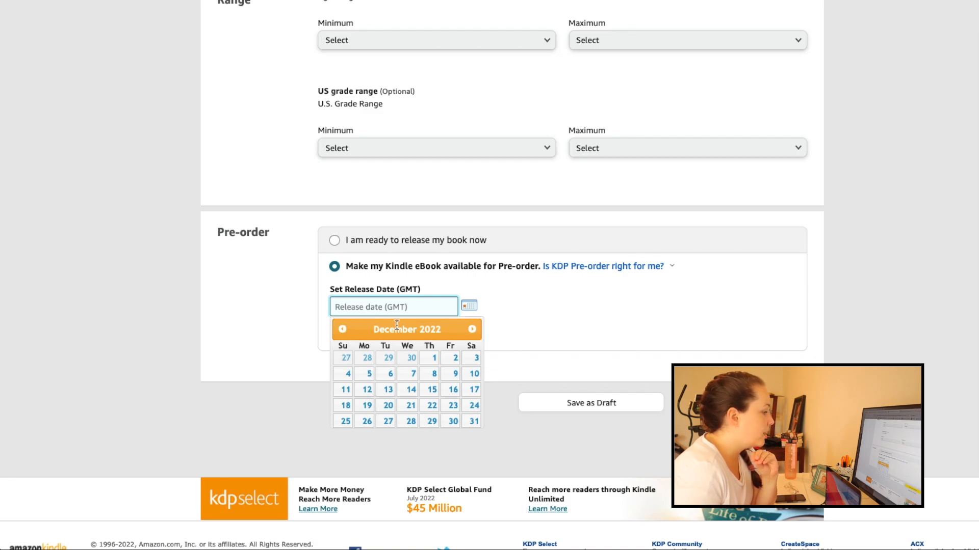
click(367, 377)
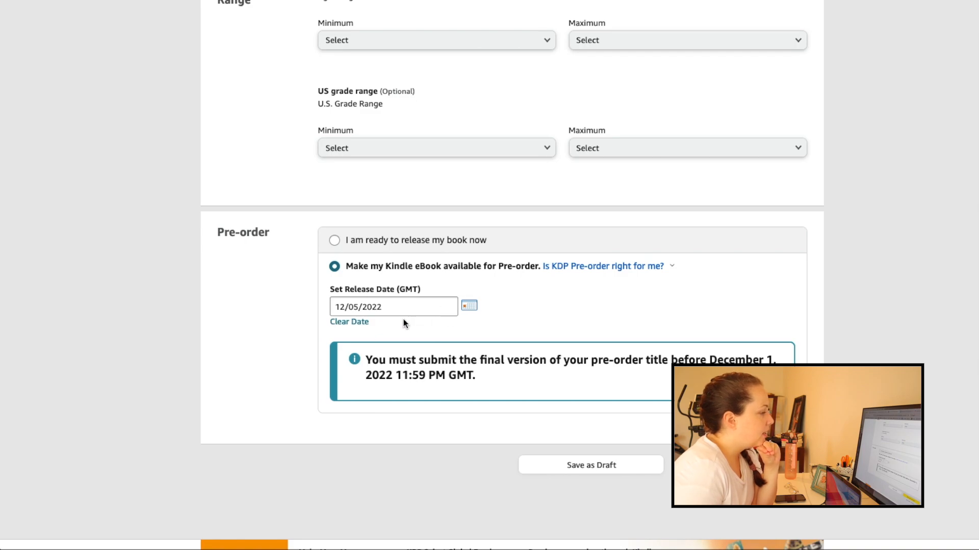
drag(372, 360, 481, 381)
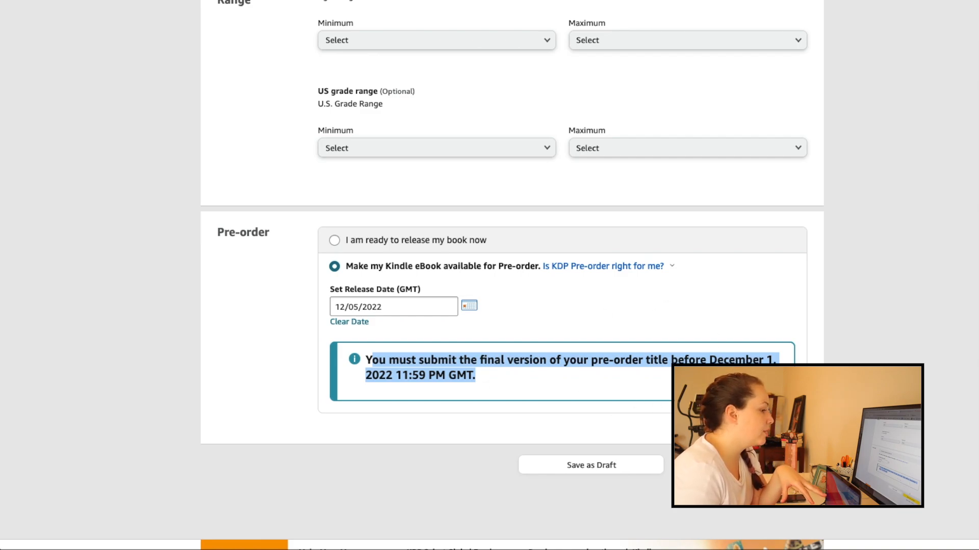
click(739, 465)
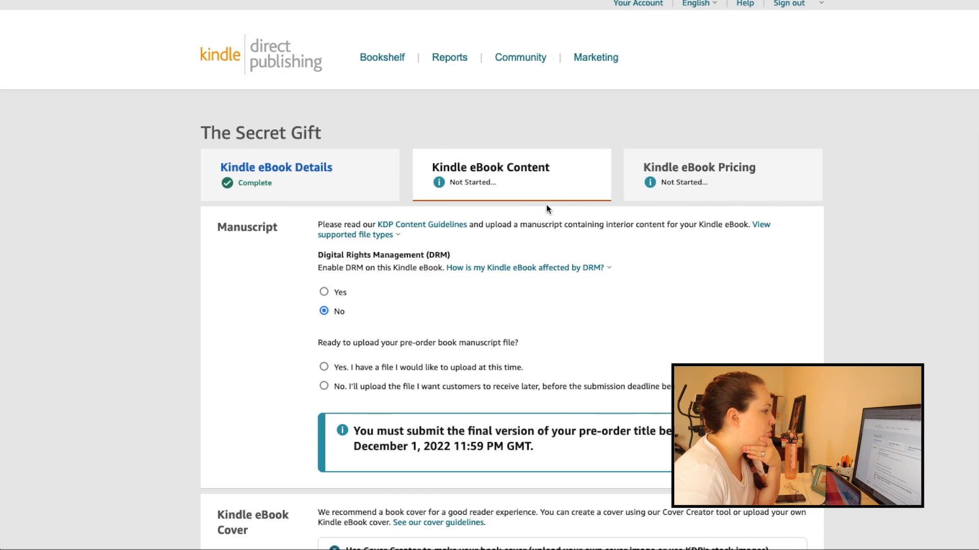
Step: Read how DRM affects the Kindle eBook and enable Digital Rights Management for the manuscript
scroll(571, 170, down, 1)
scroll(571, 170, down, 2)
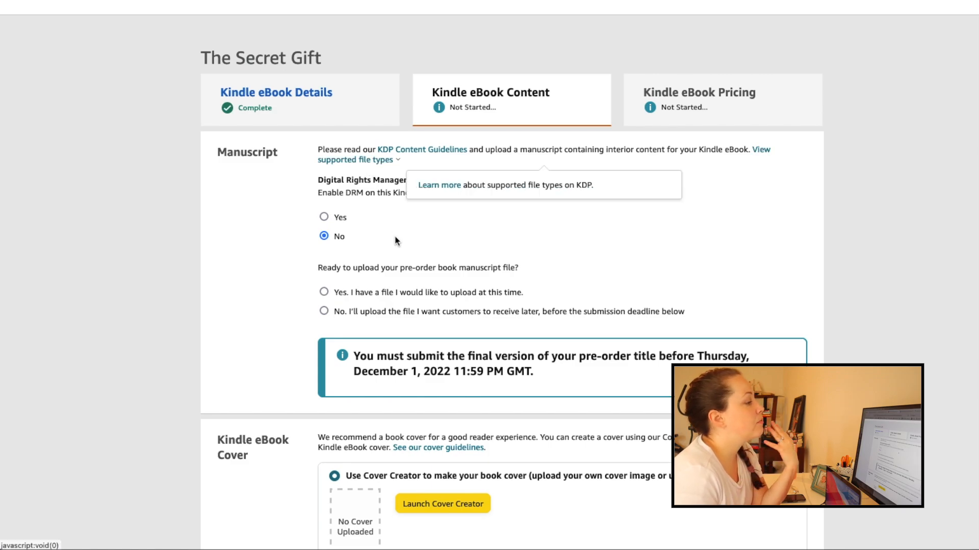
mouse_move(584, 193)
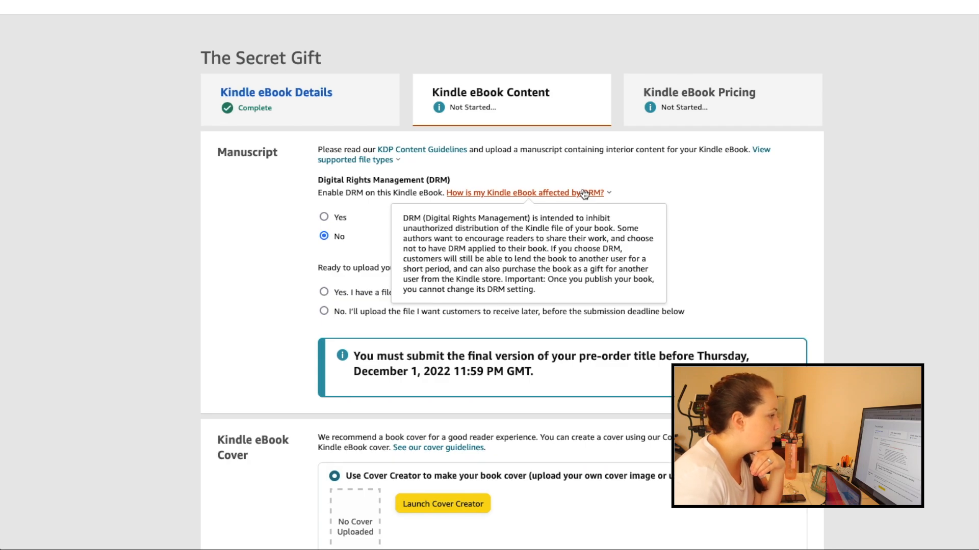
drag(557, 249, 592, 304)
click(324, 218)
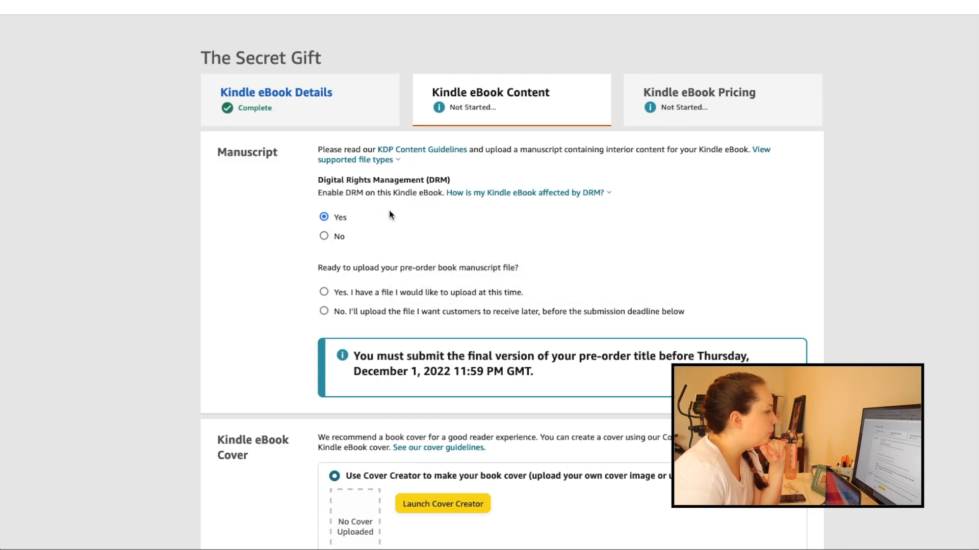
Step: Choose not to upload the pre-order manuscript file at this time and check the submission deadline
scroll(389, 212, down, 1)
scroll(412, 209, down, 1)
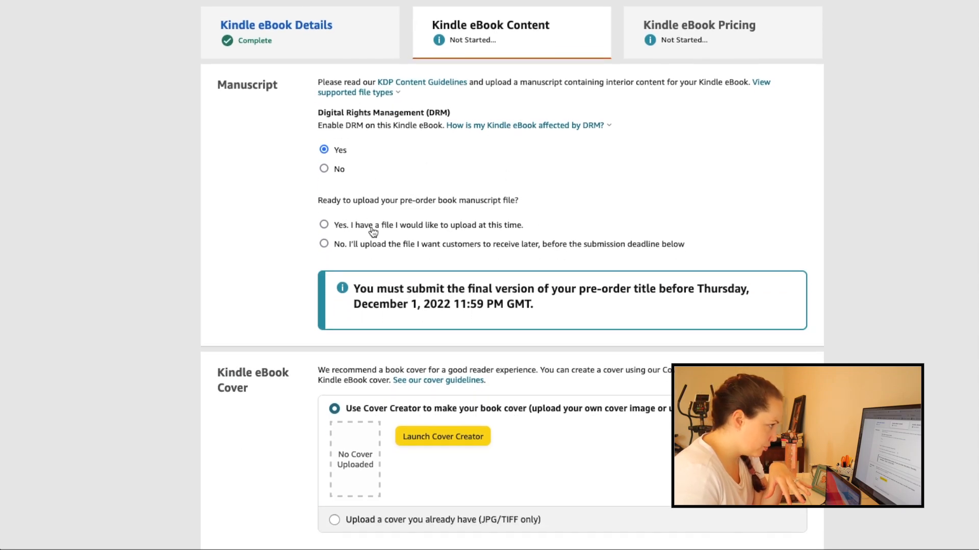
triple_click(405, 197)
drag(520, 200, 354, 201)
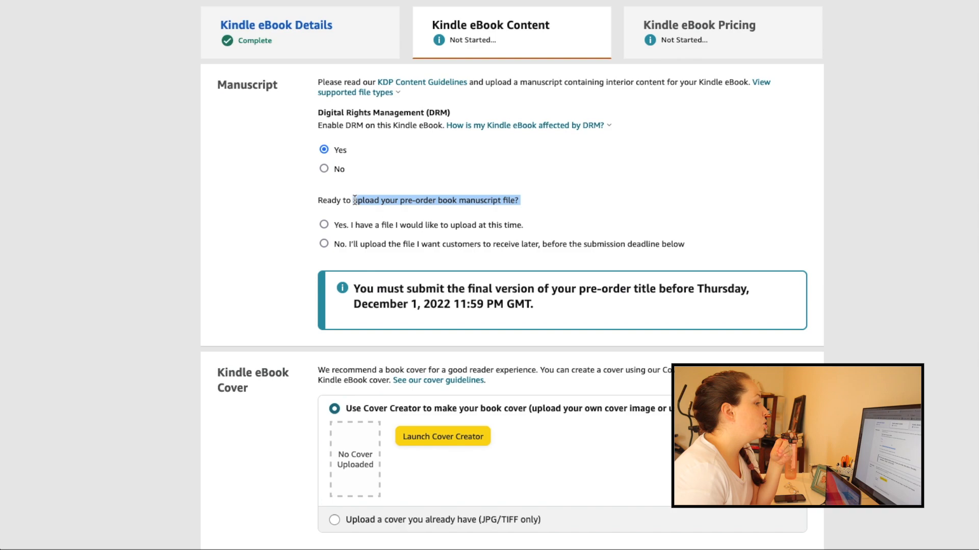
click(469, 178)
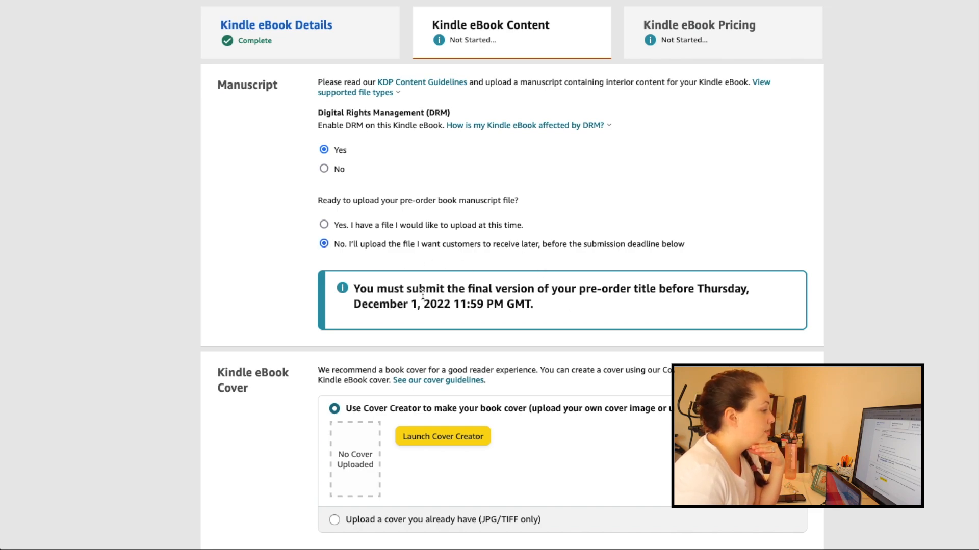
drag(452, 305, 363, 305)
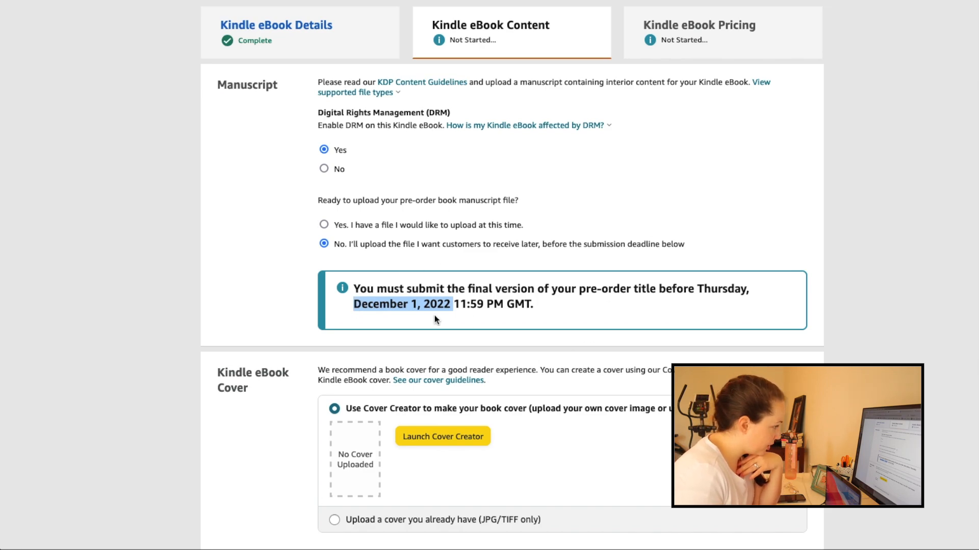
Step: Launch Cover Creator, skip the cover image selection to view the sample designs, and return to the eBook content page
scroll(434, 316, down, 5)
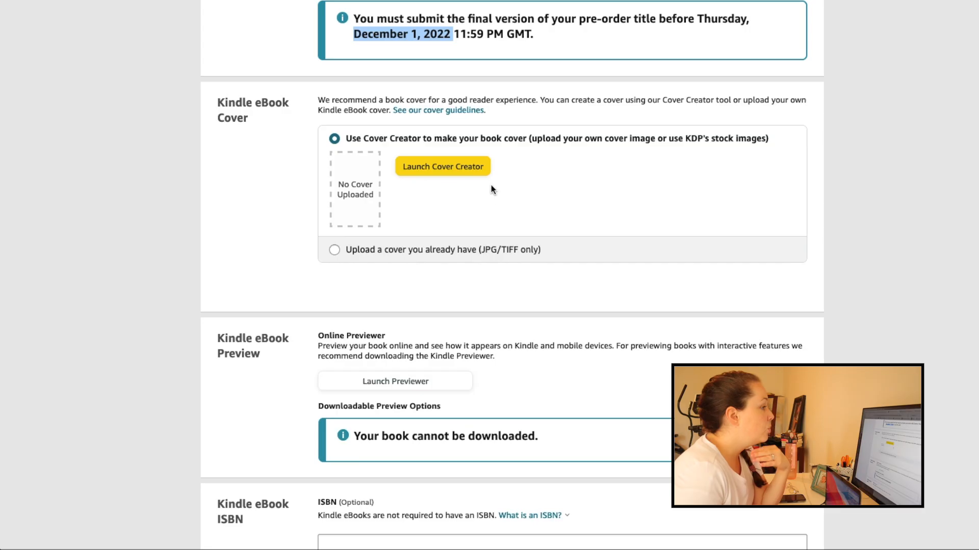
click(482, 170)
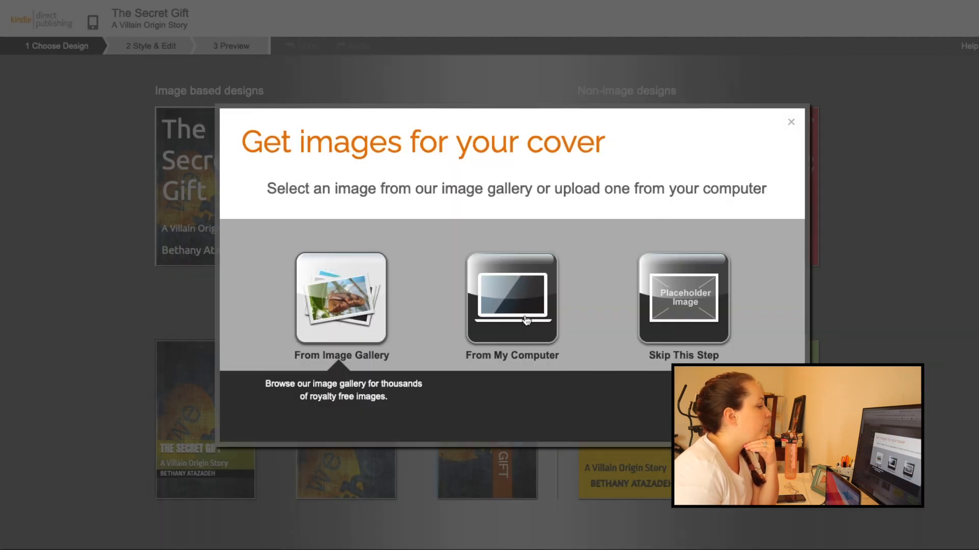
click(700, 297)
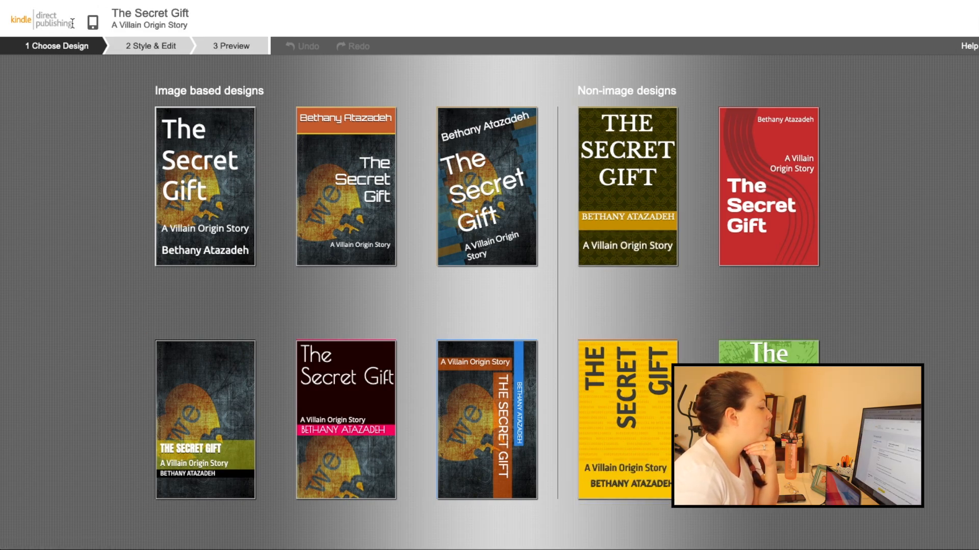
click(57, 21)
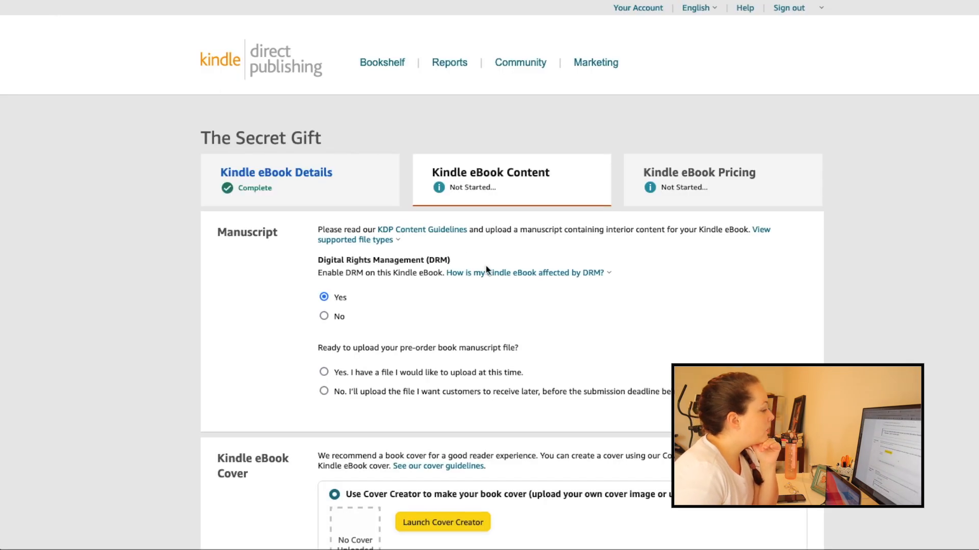
Step: Choose to upload an existing cover for the Kindle eBook and upload the cover file for The Secret Gift
scroll(486, 265, down, 7)
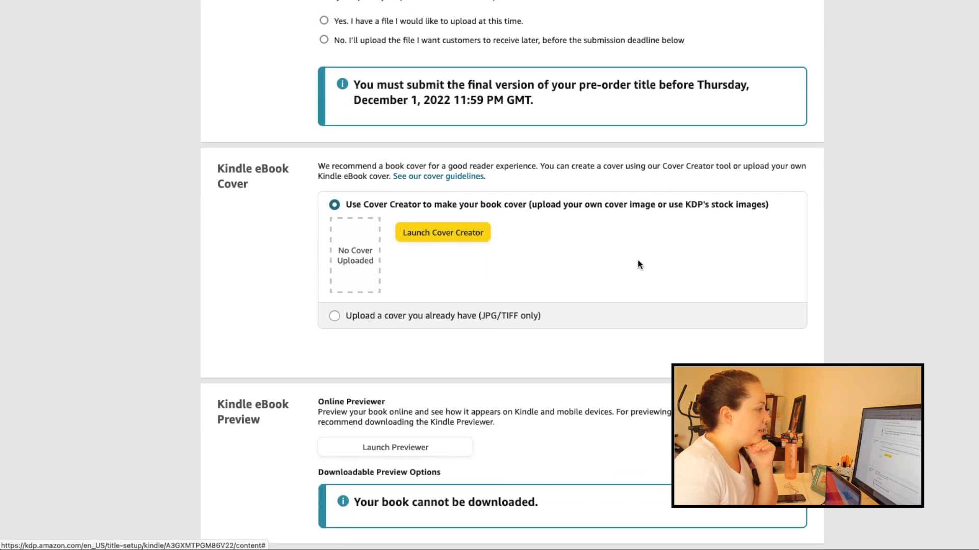
click(334, 316)
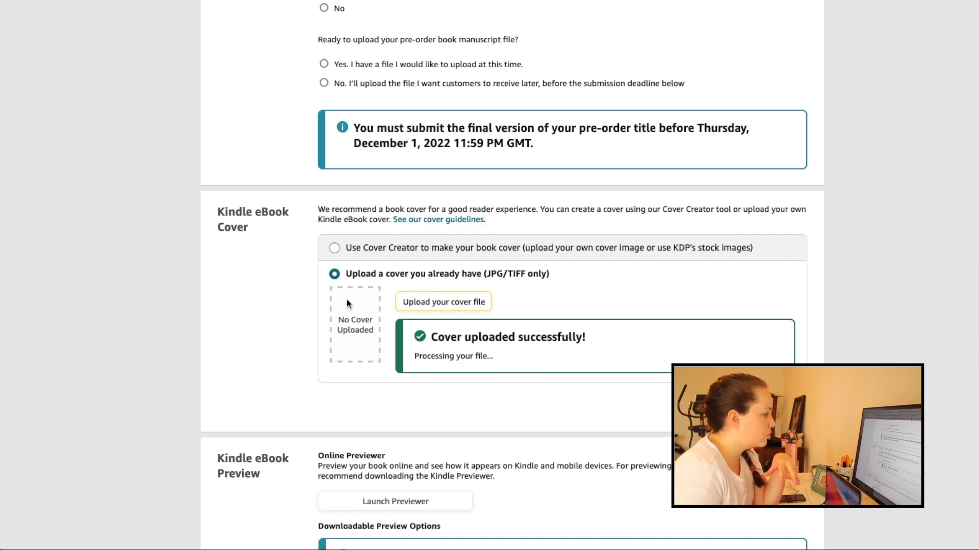
scroll(359, 298, down, 5)
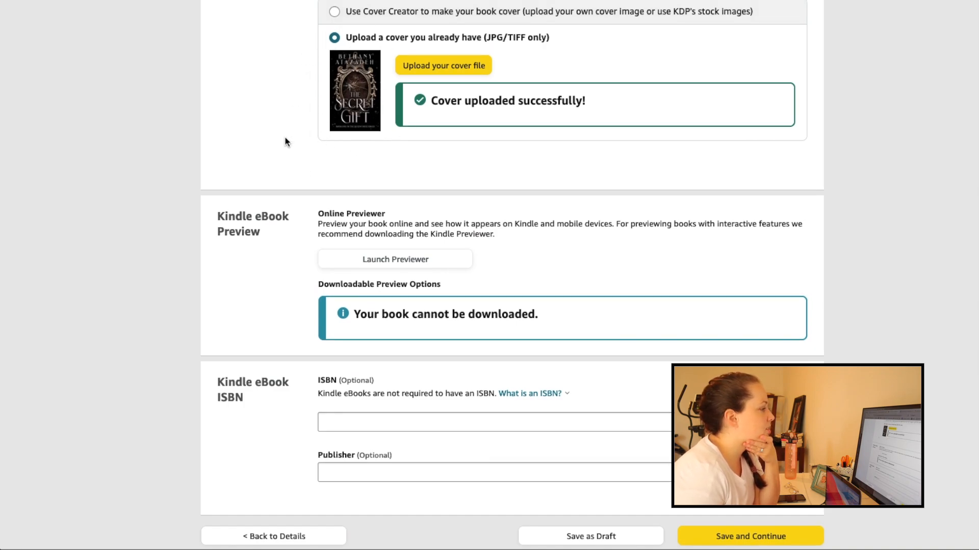
Step: Look at the eBook preview section and indicate that a pre-order manuscript file is ready to upload at this time
drag(267, 192, 225, 176)
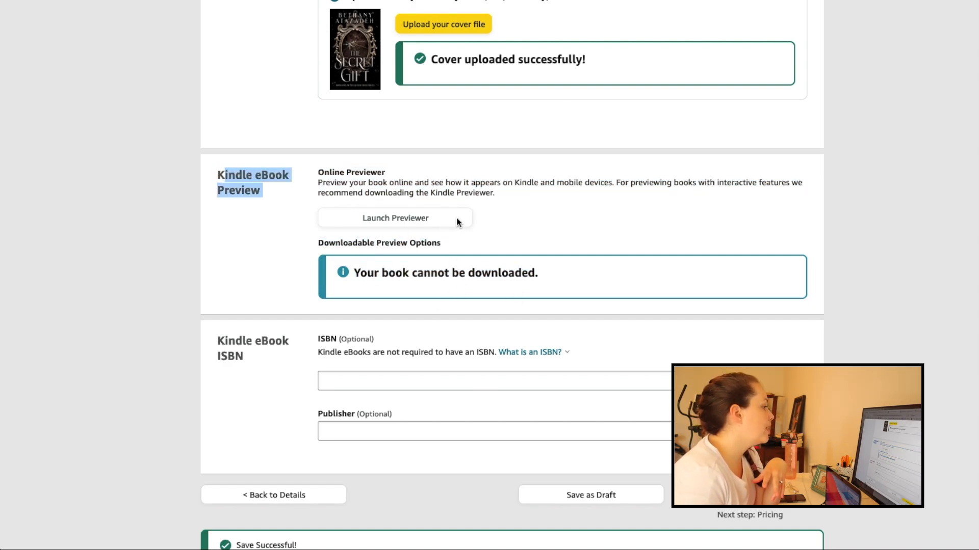
scroll(457, 223, up, 8)
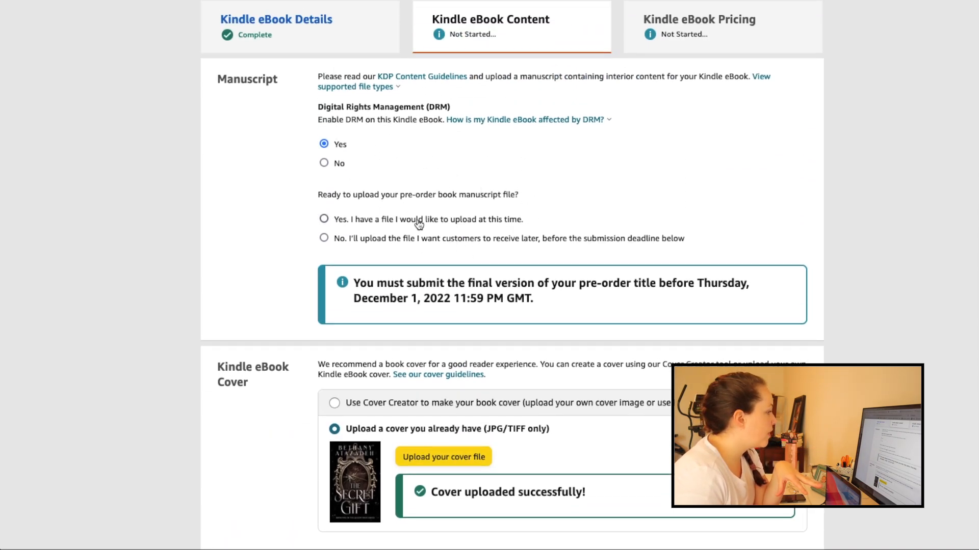
click(325, 219)
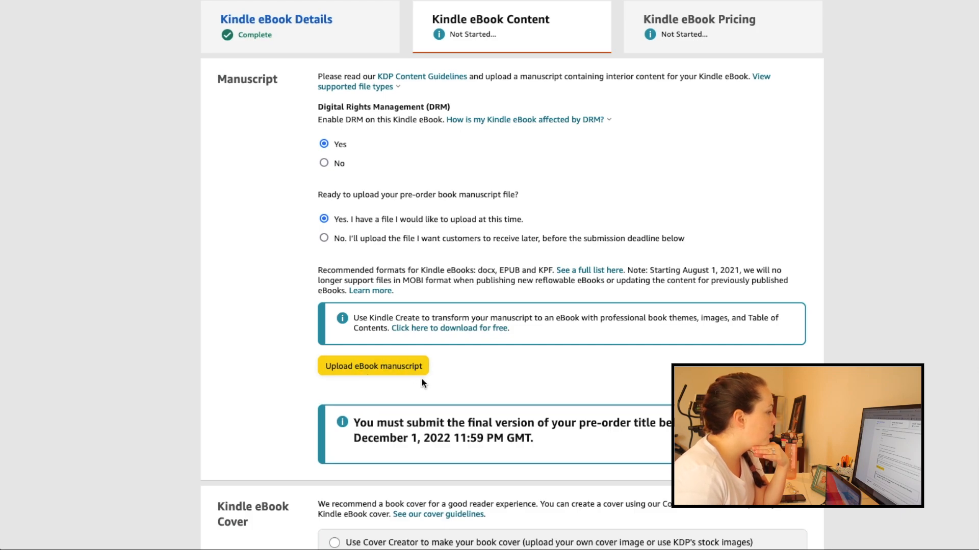
Step: Review the Kindle eBook ISBN section and read the explanation of what an ISBN is
scroll(549, 320, down, 9)
scroll(549, 317, down, 1)
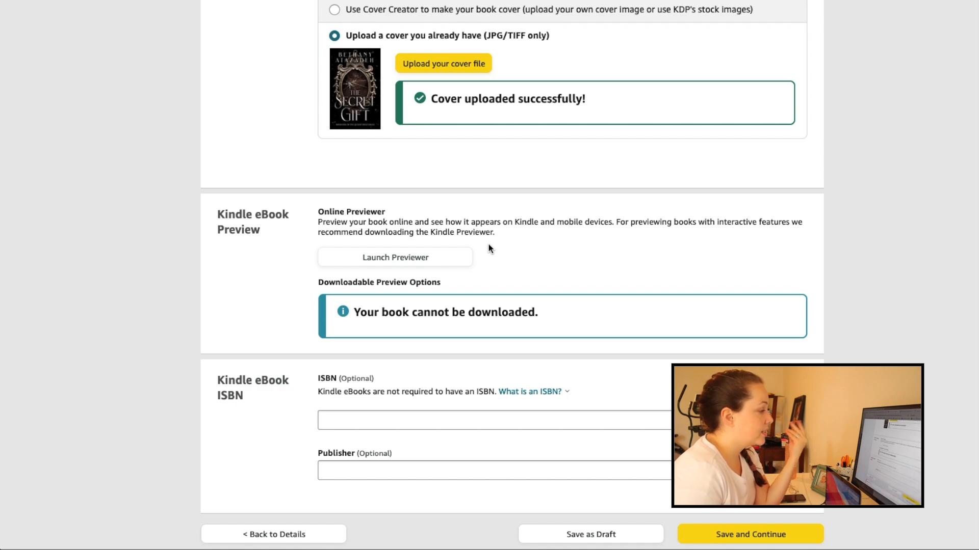
scroll(488, 244, down, 2)
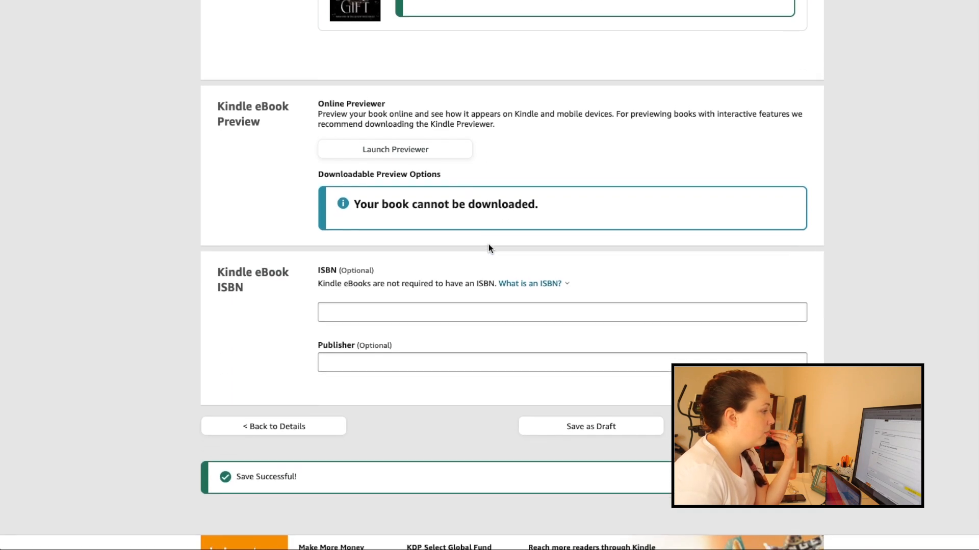
click(434, 305)
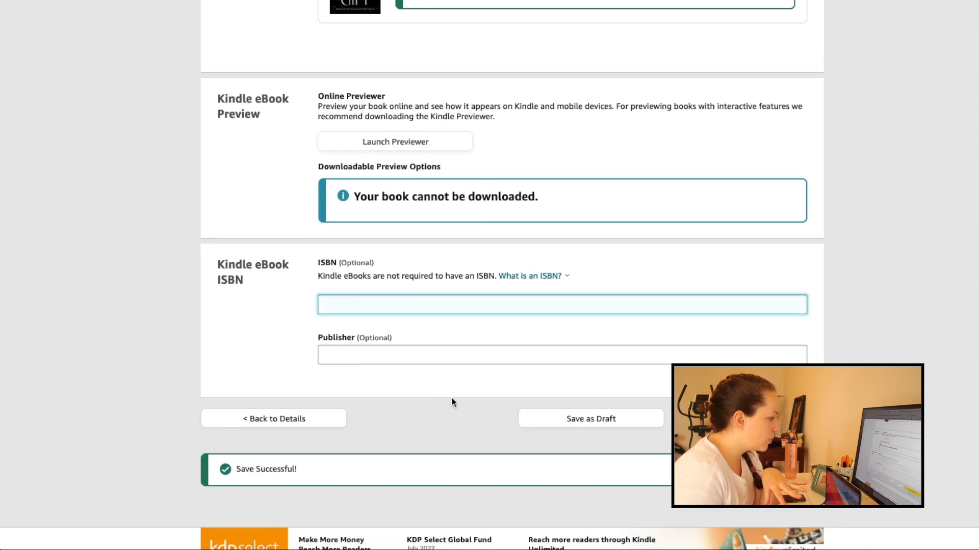
click(554, 276)
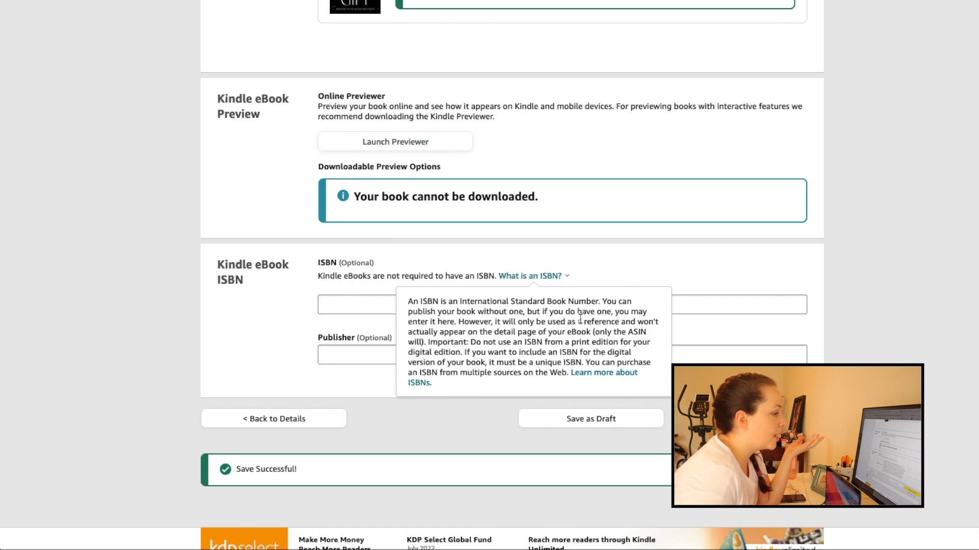
Step: Examine the ISBN explanation's note about the ASIN and check the optional ISBN field
drag(626, 333, 653, 336)
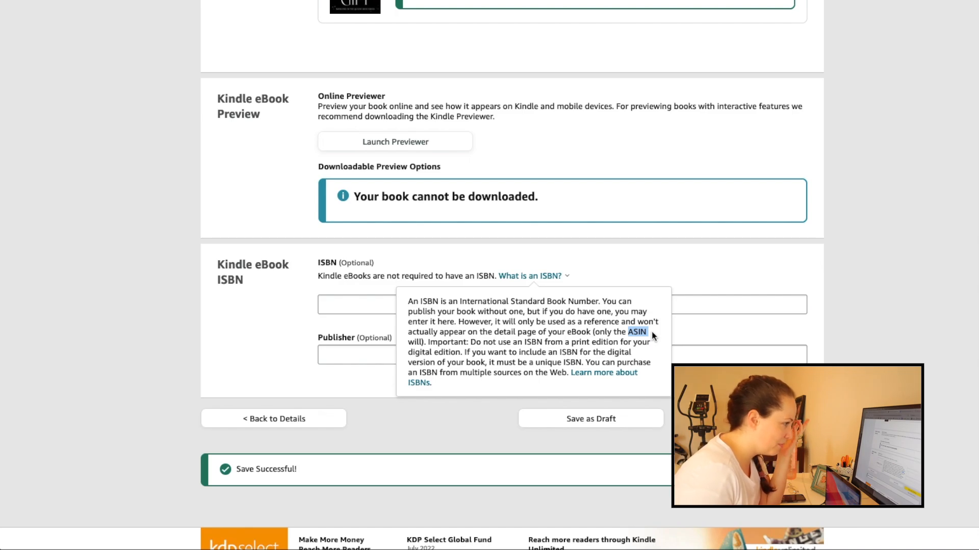
click(581, 268)
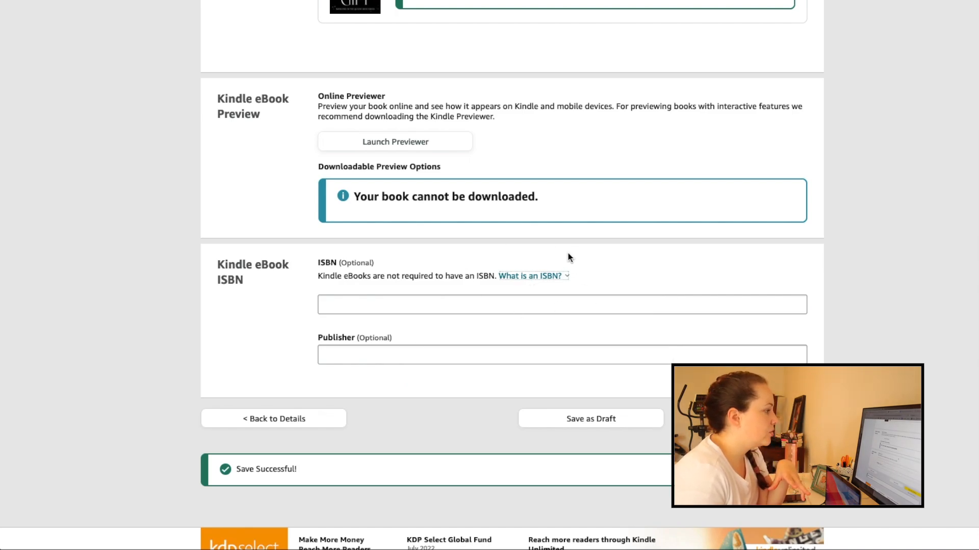
click(557, 277)
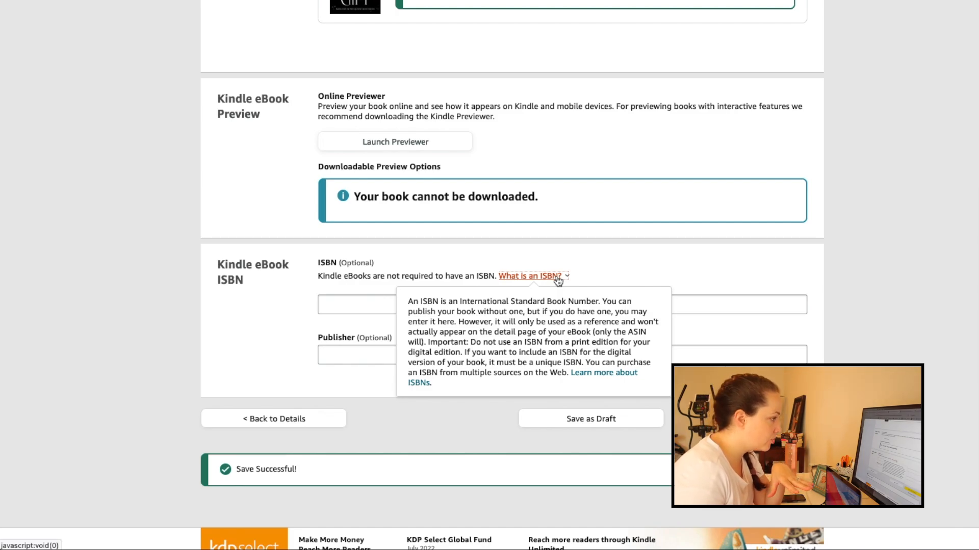
drag(376, 263, 342, 264)
click(359, 309)
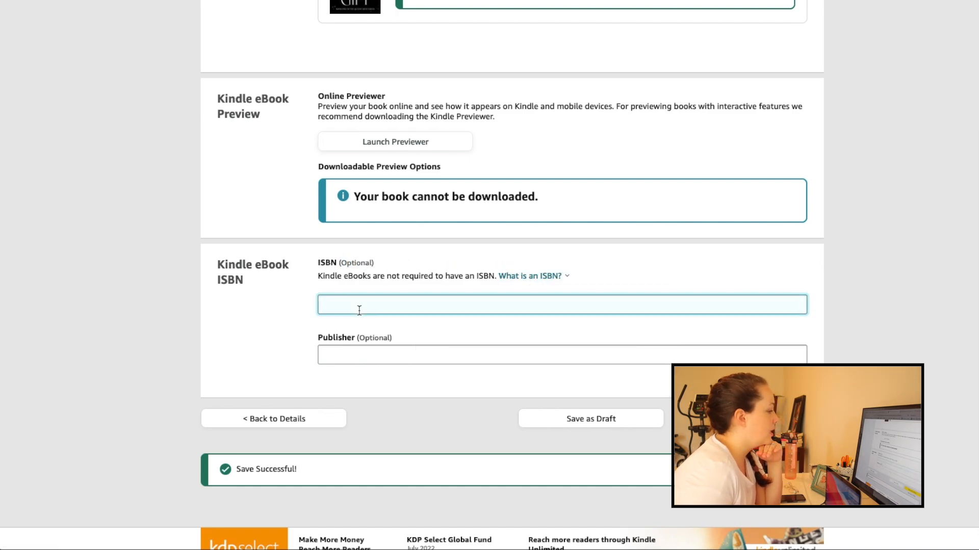
Step: Enter Grace House Press as the optional publisher, save the eBook content and continue to the pricing page
drag(396, 338, 355, 339)
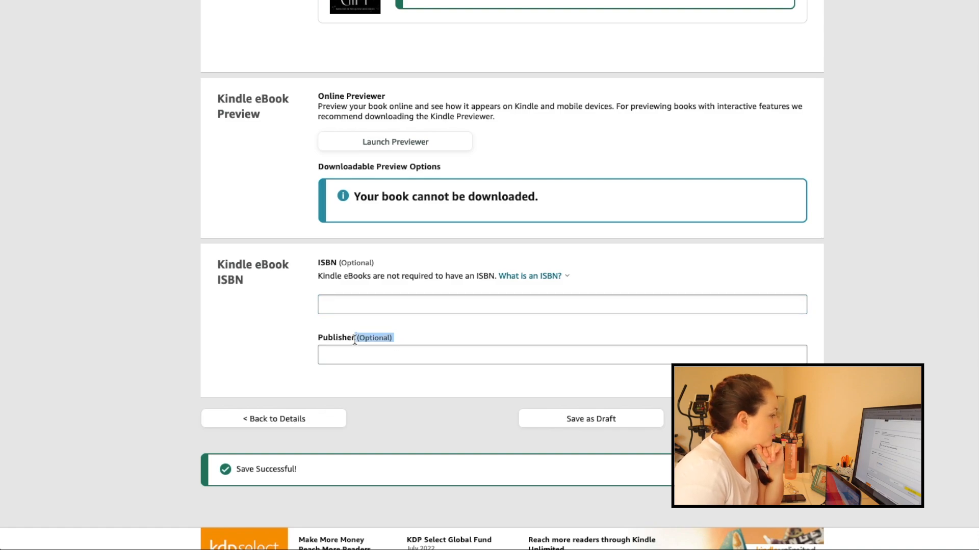
click(359, 352)
text(Grace House Press)
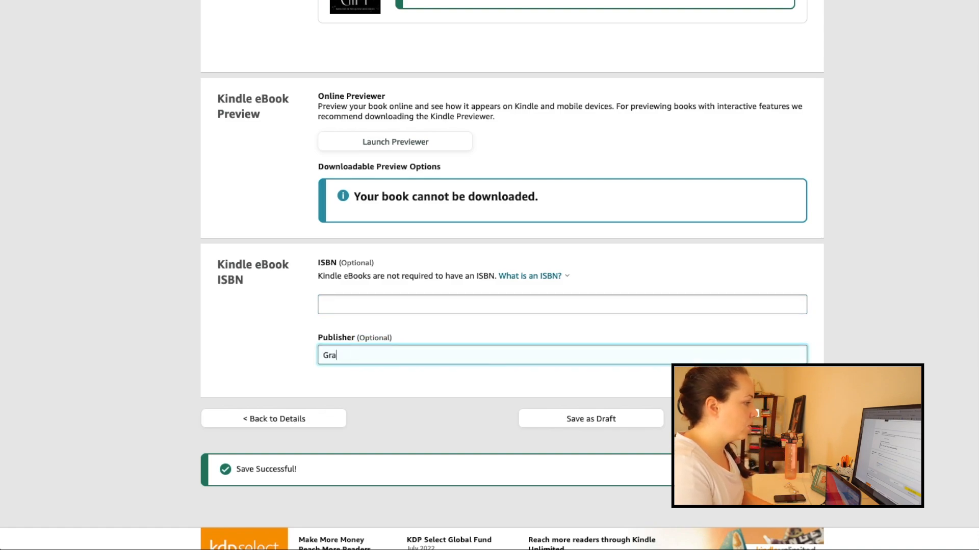
click(354, 341)
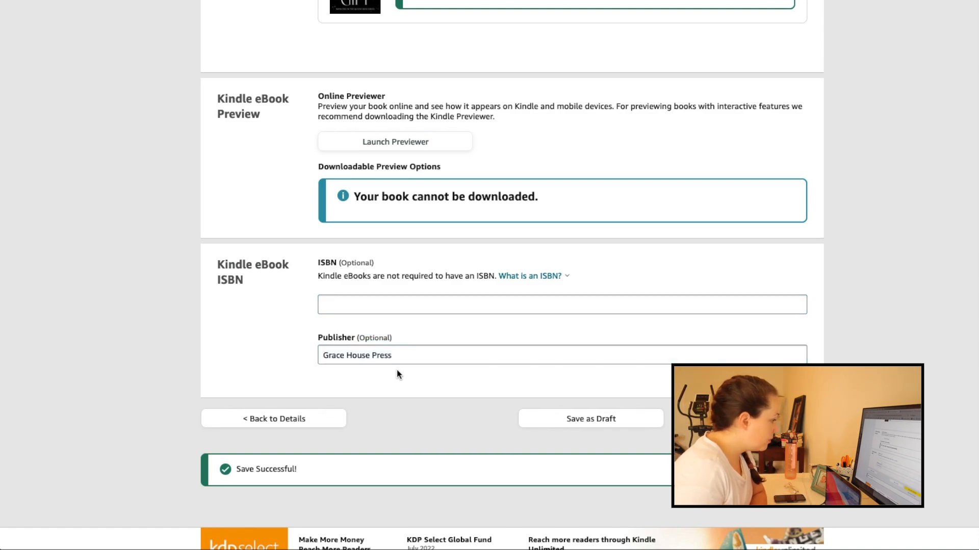
drag(356, 338, 317, 337)
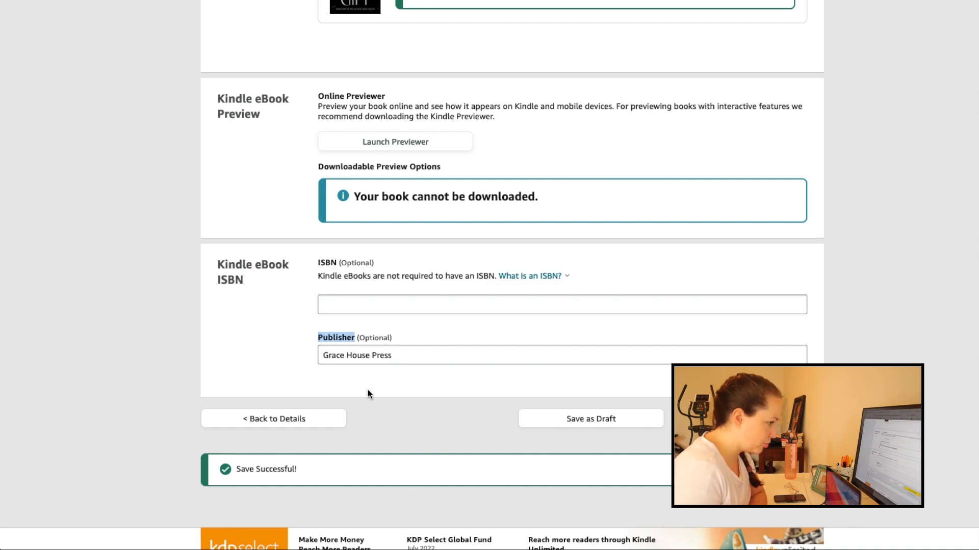
click(450, 350)
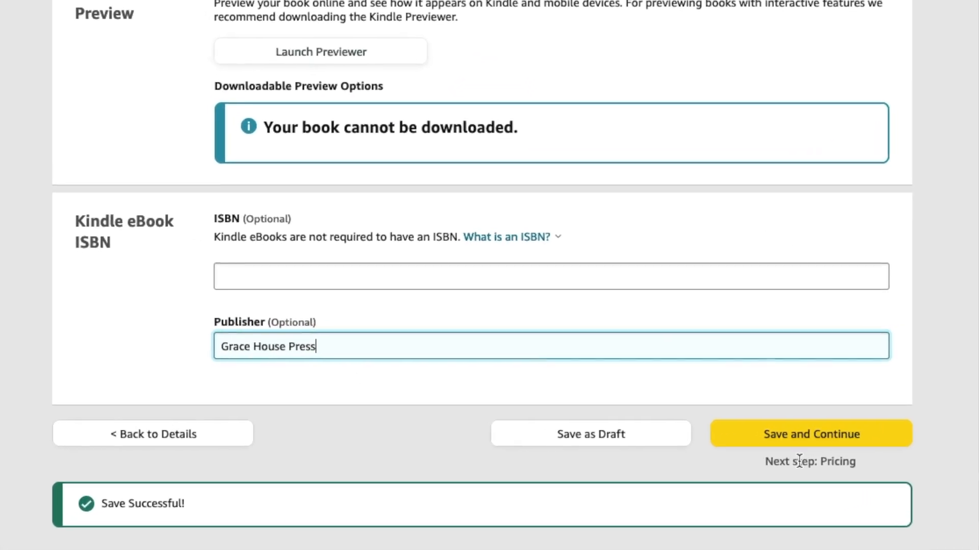
click(859, 435)
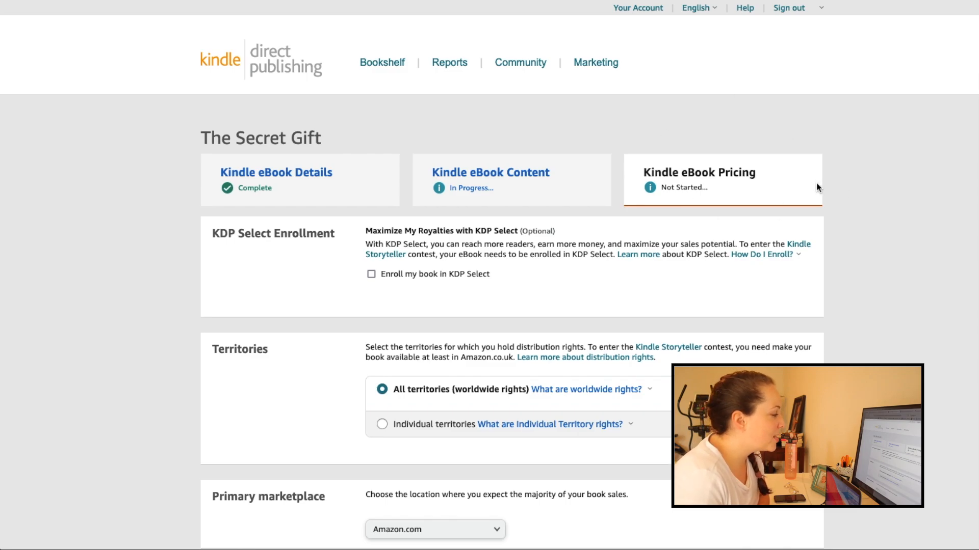
Step: Review the KDP Select Enrollment section and open the explanation of how to enroll
scroll(816, 188, down, 2)
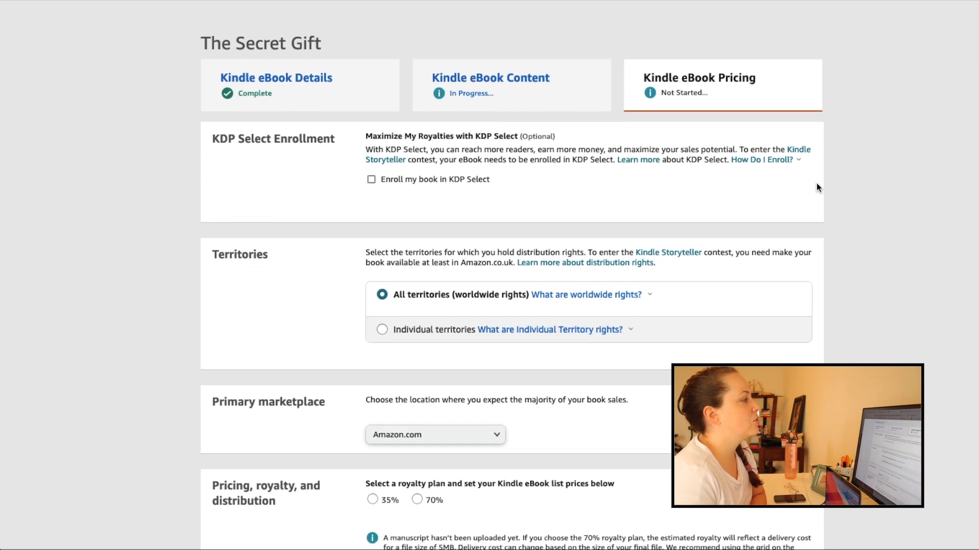
scroll(818, 186, down, 1)
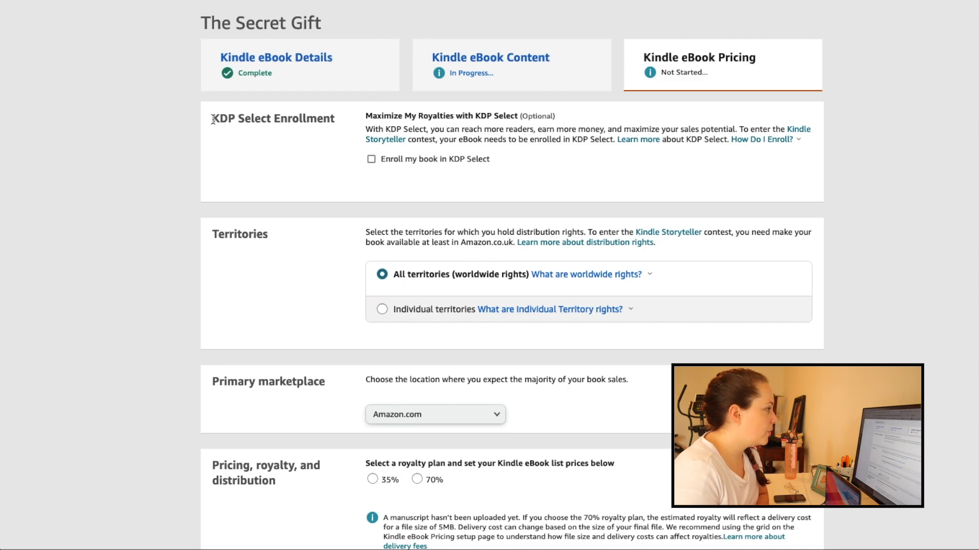
drag(213, 119, 339, 112)
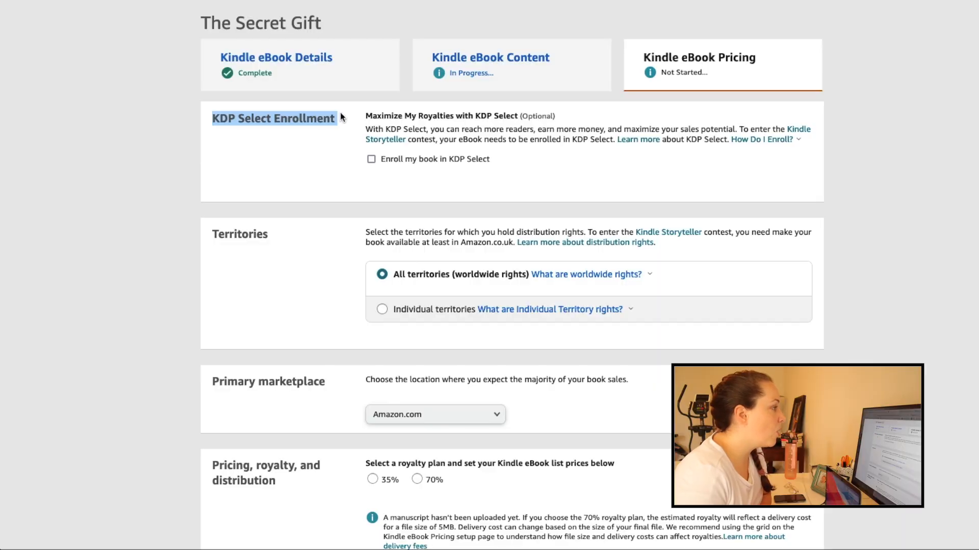
click(266, 130)
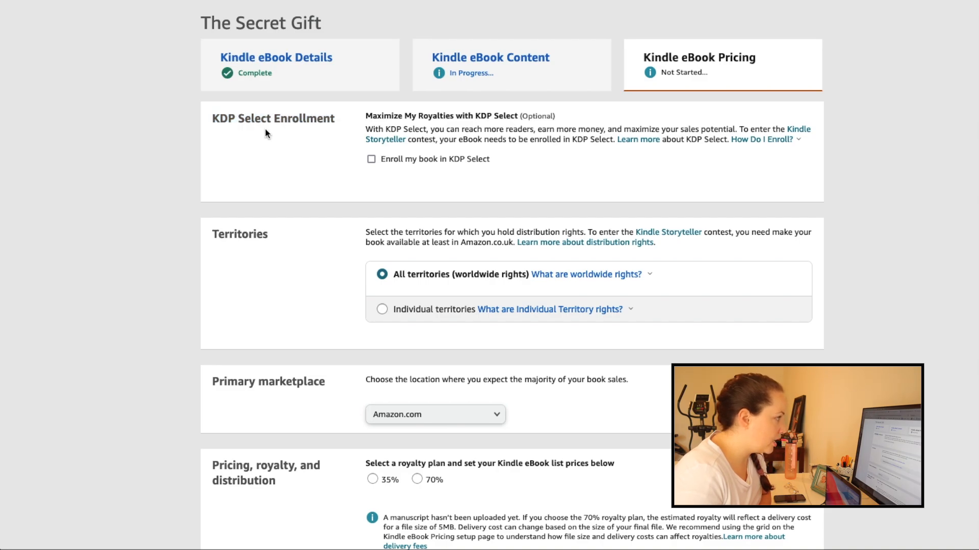
drag(271, 118, 211, 120)
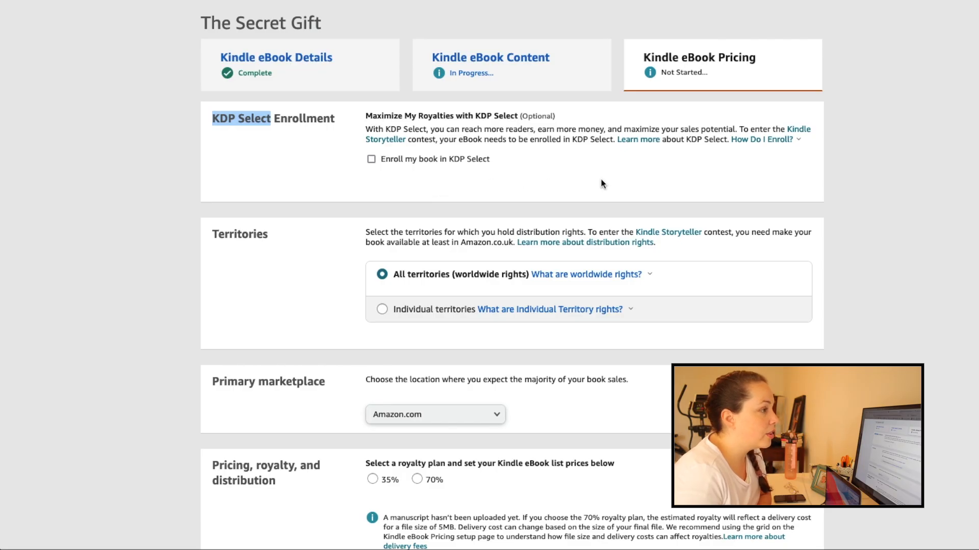
click(783, 140)
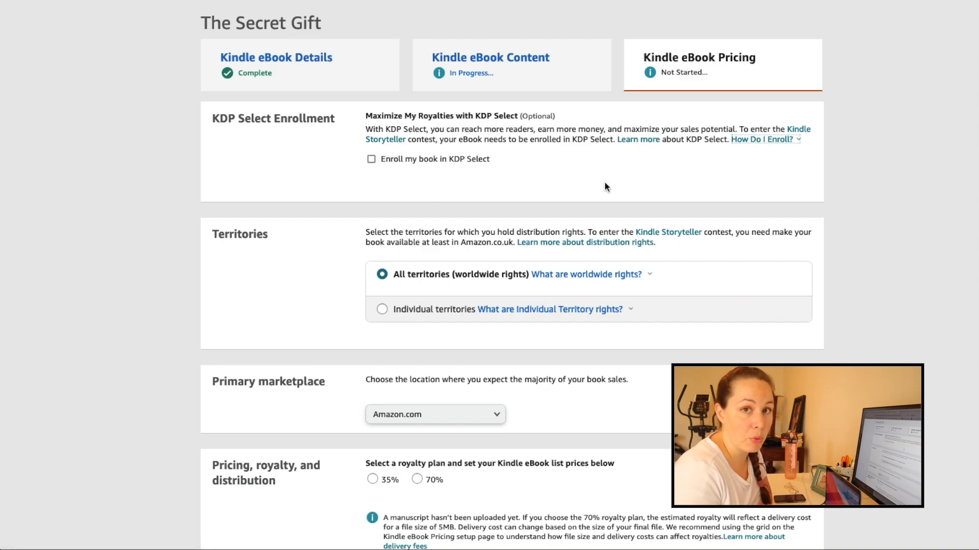
Step: View the individual territories list, reselect All territories (worldwide rights), and read the explanations of both kinds of rights
scroll(605, 182, down, 5)
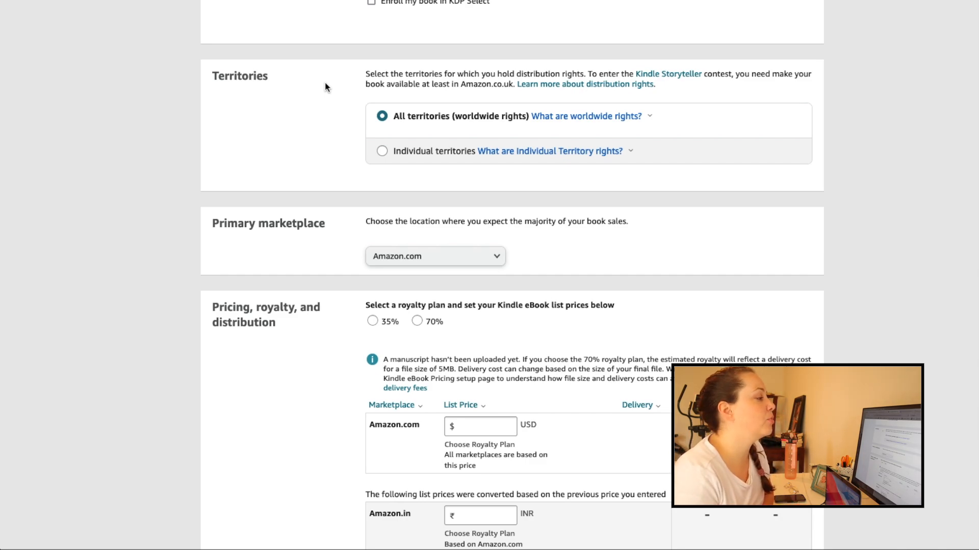
click(383, 152)
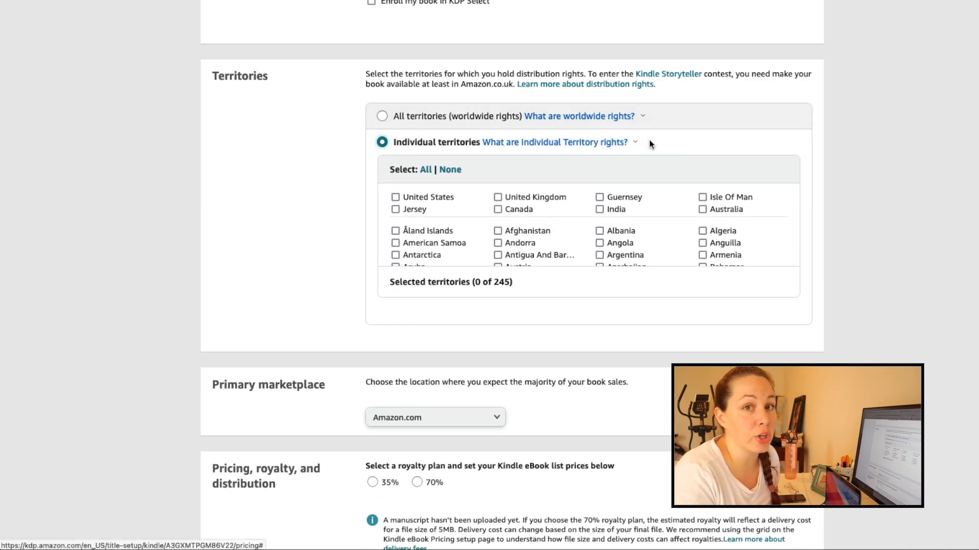
click(382, 117)
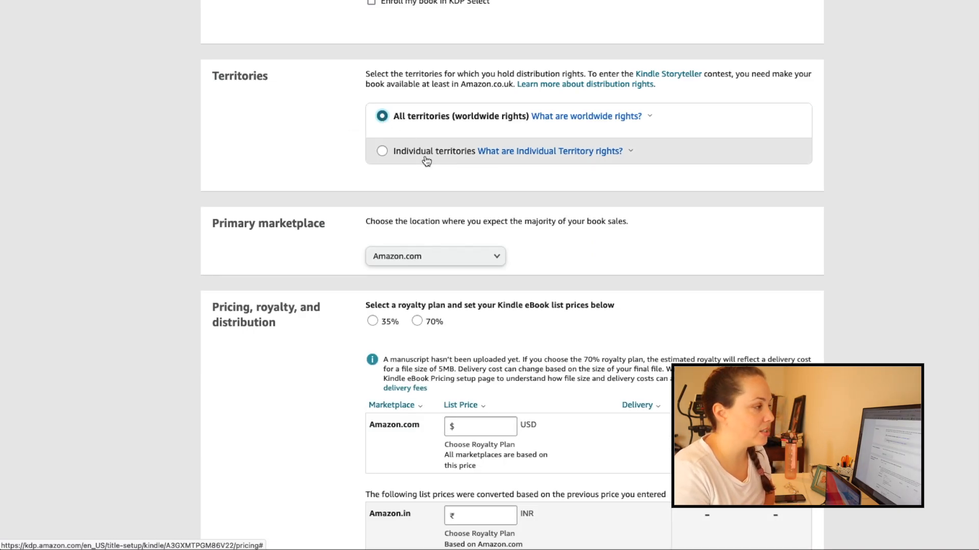
mouse_move(541, 155)
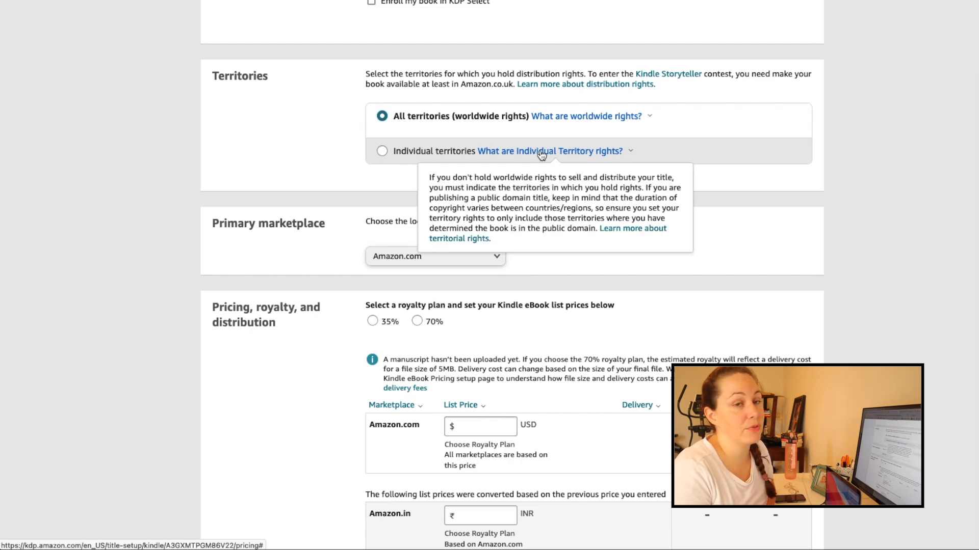
mouse_move(579, 120)
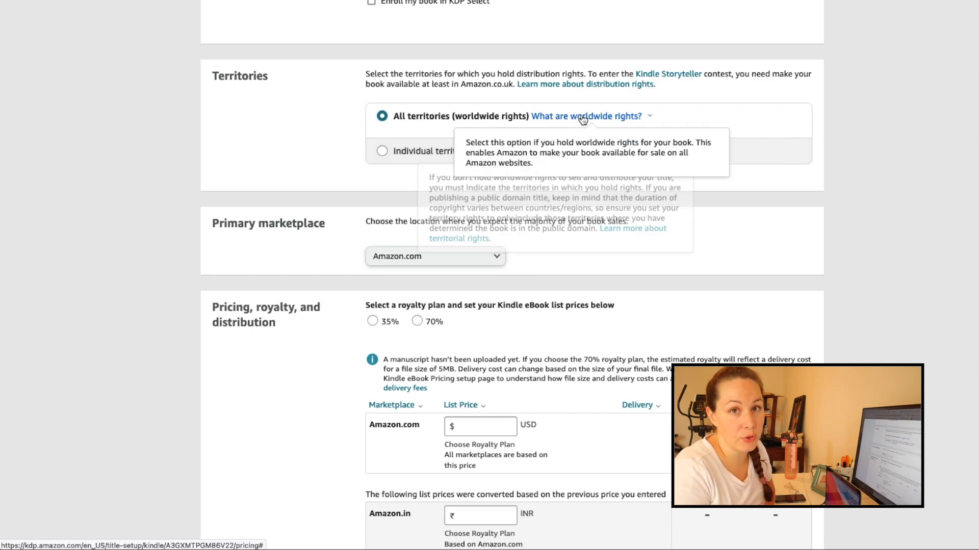
Step: View the available primary marketplaces and close the list with Amazon.com selected
scroll(273, 145, down, 2)
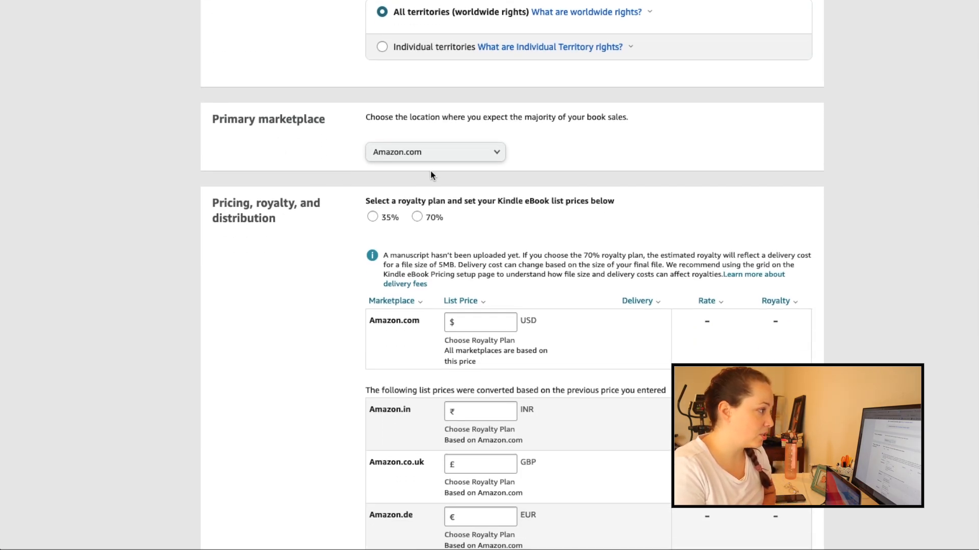
click(441, 154)
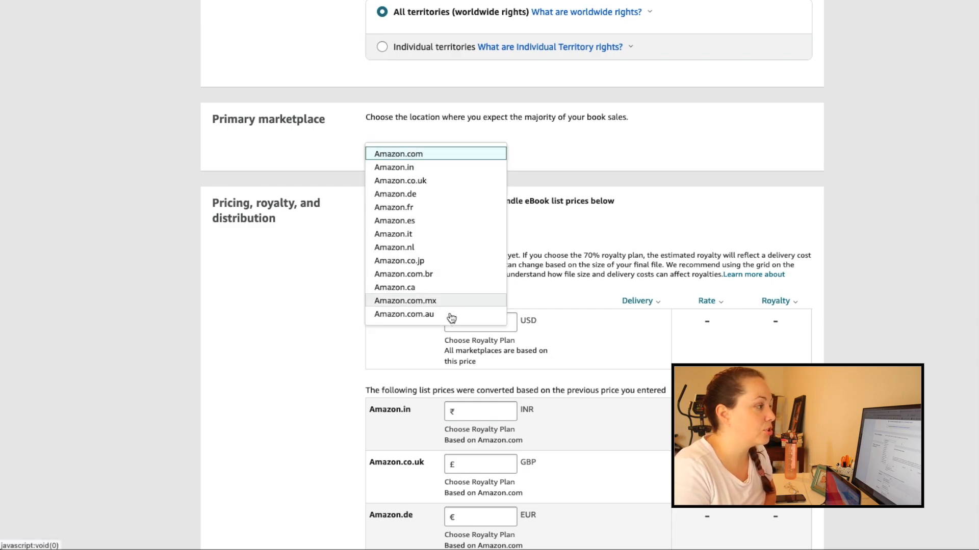
click(573, 157)
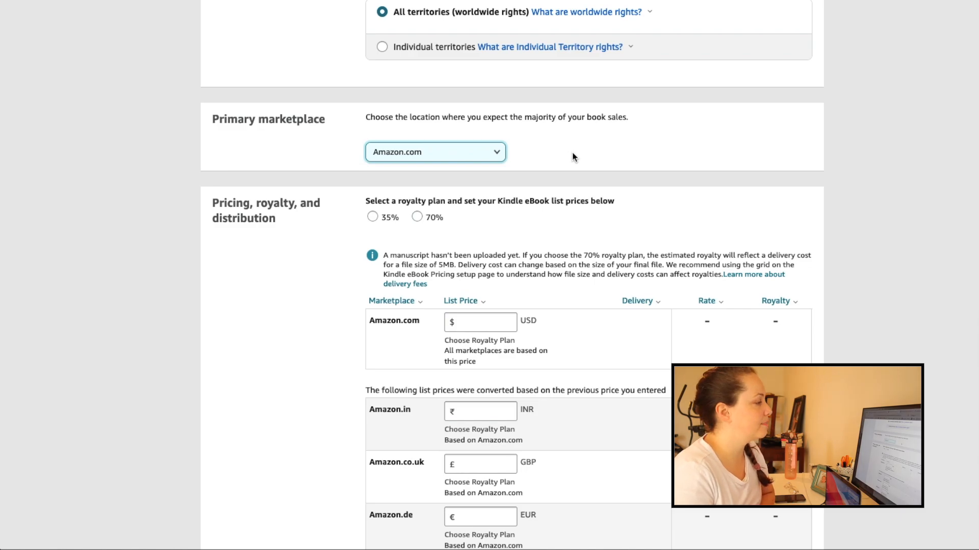
Step: Look through the royalty plan options and the list price table for the Amazon marketplaces
scroll(573, 157, down, 1)
scroll(546, 166, down, 2)
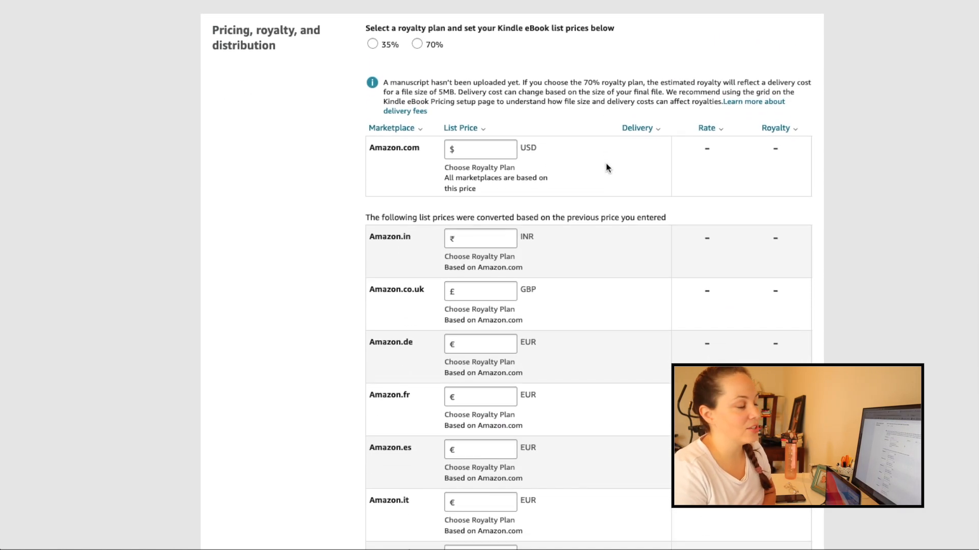
scroll(606, 167, up, 3)
scroll(606, 167, down, 4)
scroll(607, 167, down, 6)
scroll(607, 168, up, 3)
scroll(607, 167, up, 7)
scroll(605, 164, down, 3)
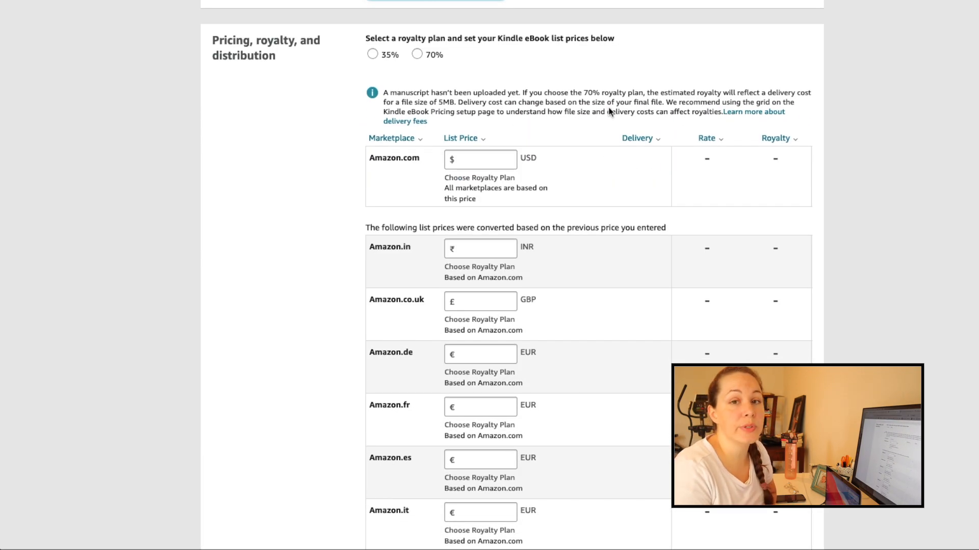
Step: Select the 70% royalty plan, check the permitted price range, and set the Amazon.com list price to 2.99 USD
click(418, 55)
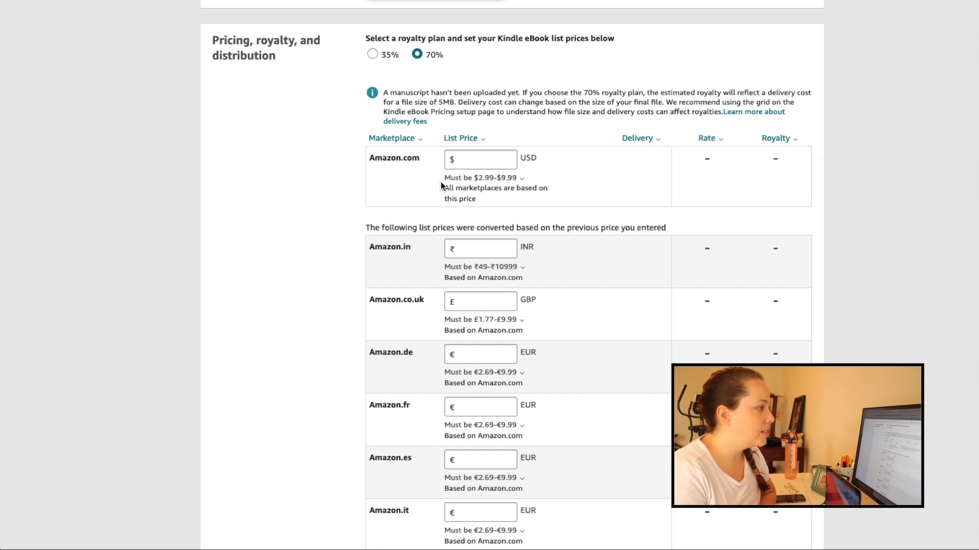
mouse_move(441, 181)
drag(444, 179, 517, 181)
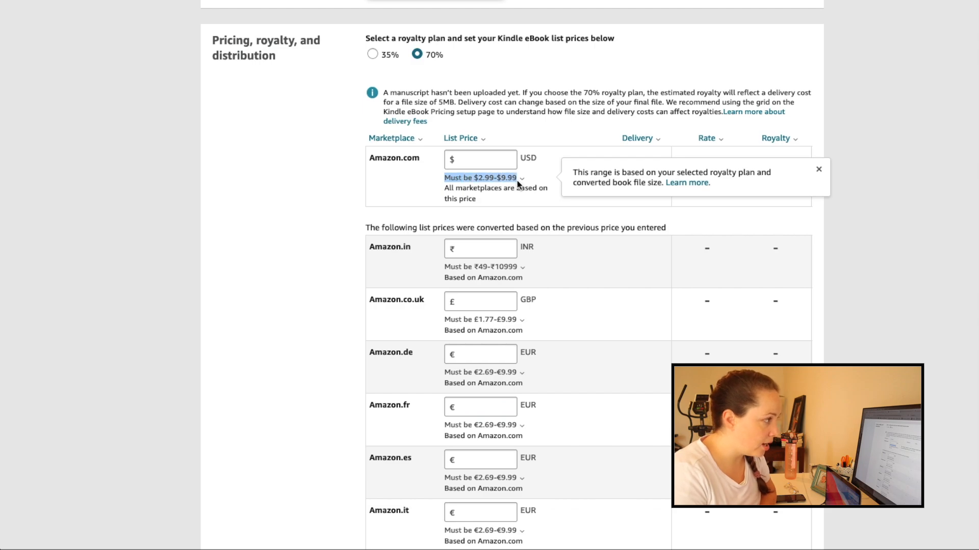
click(483, 160)
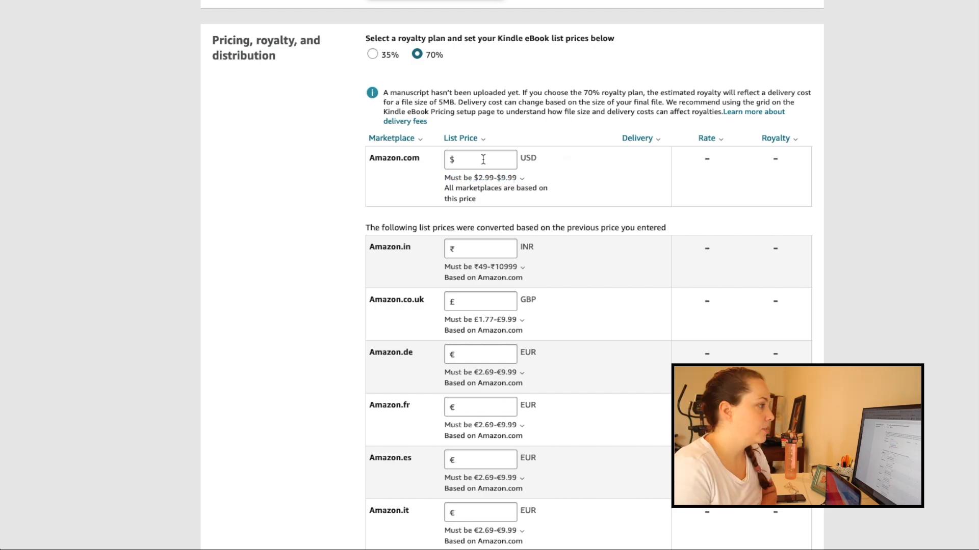
click(483, 160)
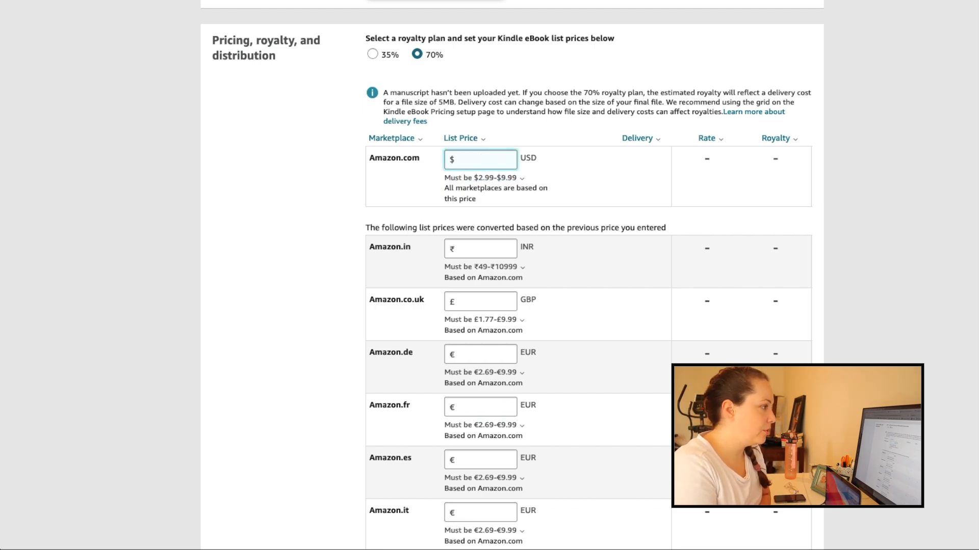
text(2.99)
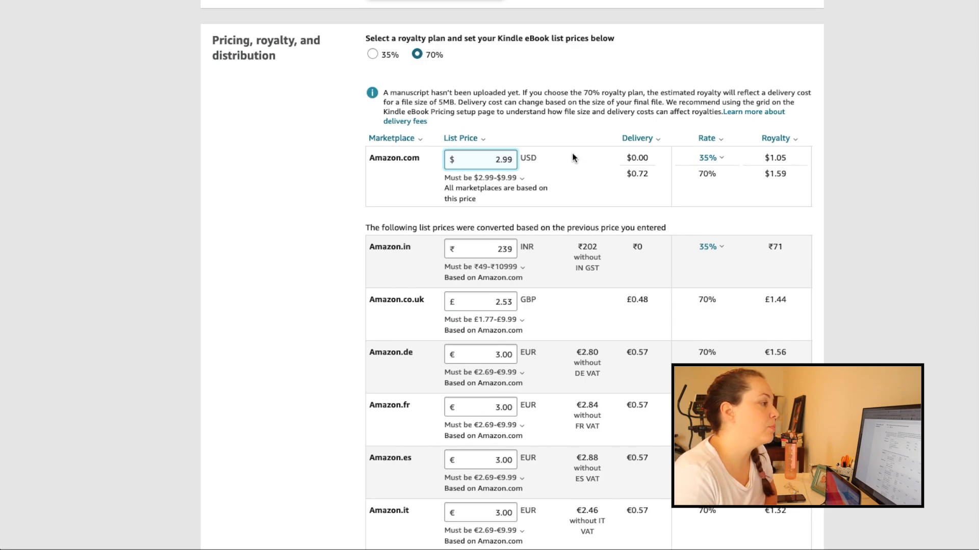
Step: Examine the Amazon.com delivery cost, royalty rate and royalty amount for the entered list price
drag(654, 175, 631, 177)
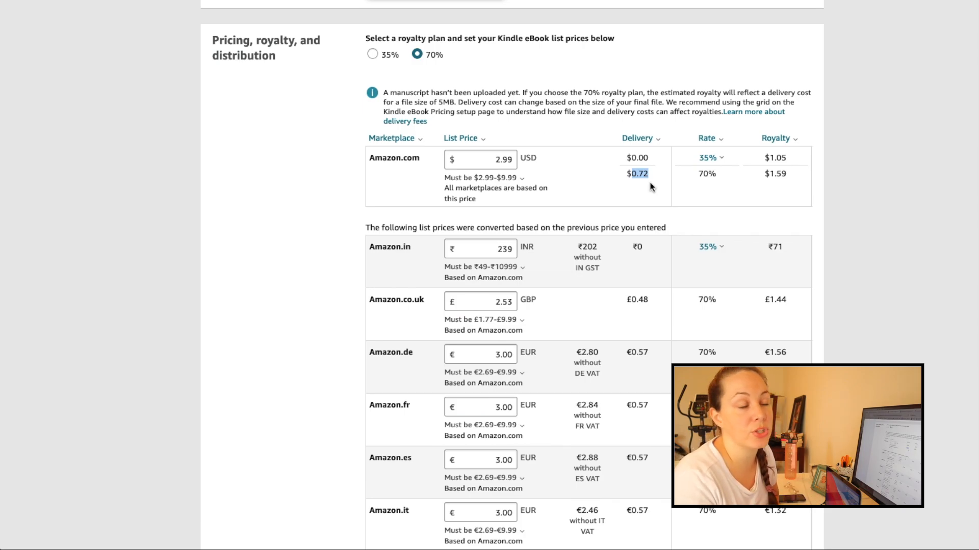
click(721, 177)
drag(718, 173, 695, 173)
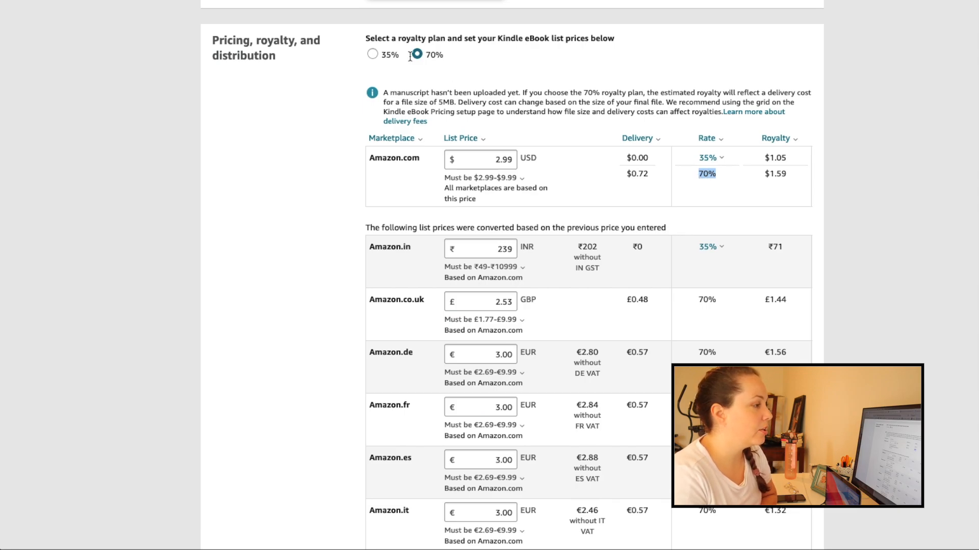
drag(763, 174, 793, 178)
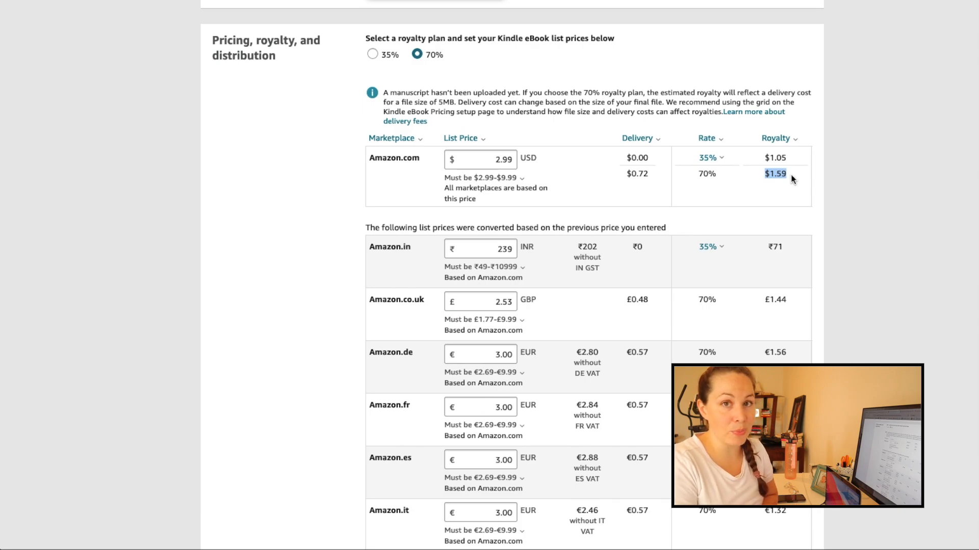
drag(513, 160, 495, 161)
click(522, 179)
click(525, 196)
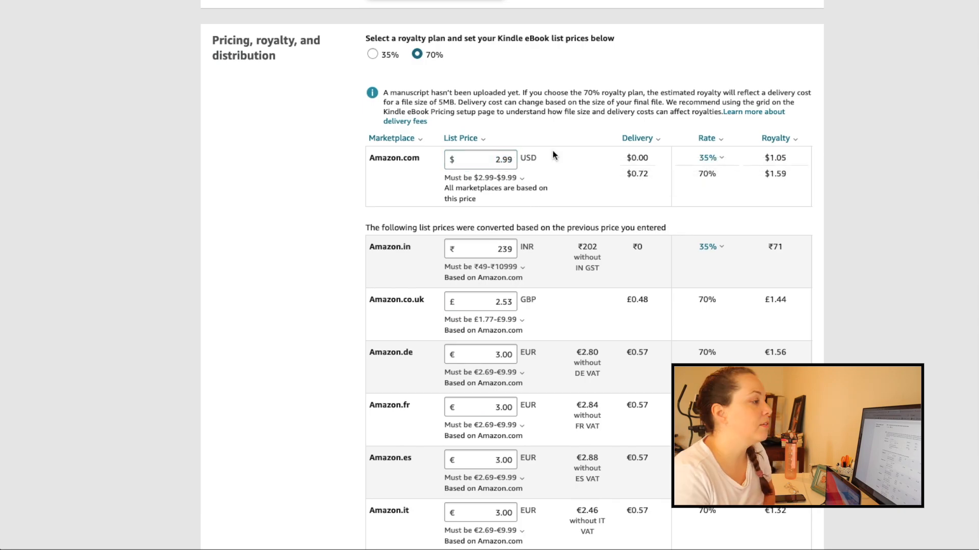
Step: Check the Amazon.com delivery cost and royalty, and try a list price of 3.99 USD under the 70% royalty plan
drag(650, 173, 639, 174)
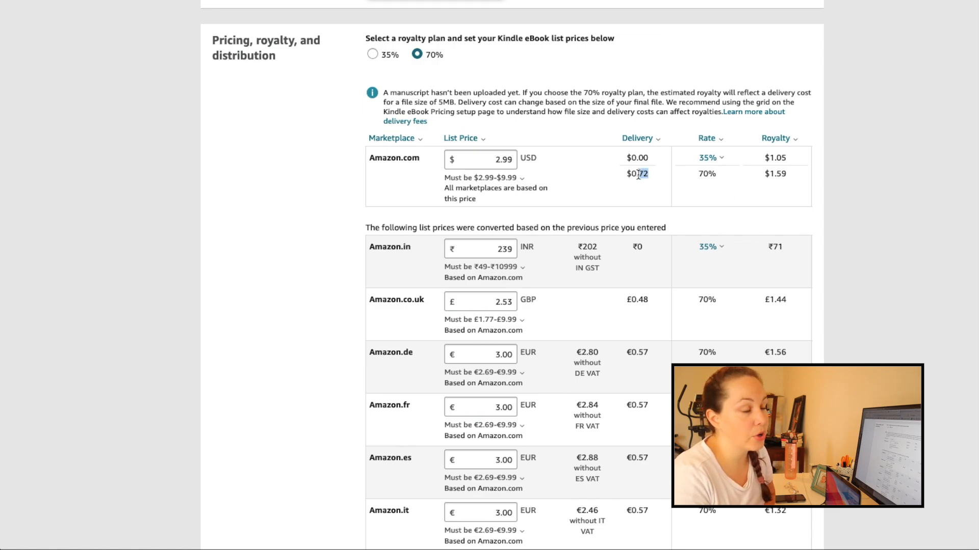
drag(788, 175, 776, 175)
click(499, 160)
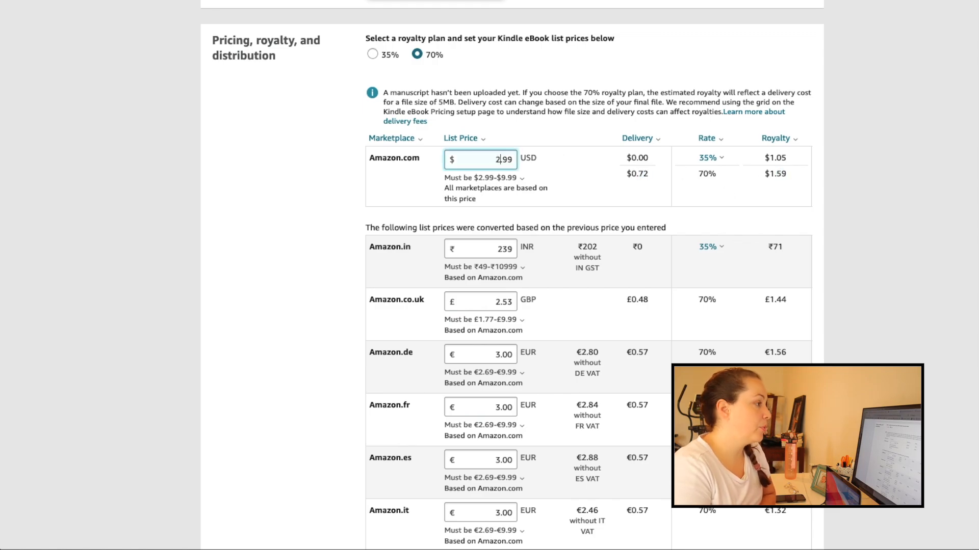
key(BackSpace)
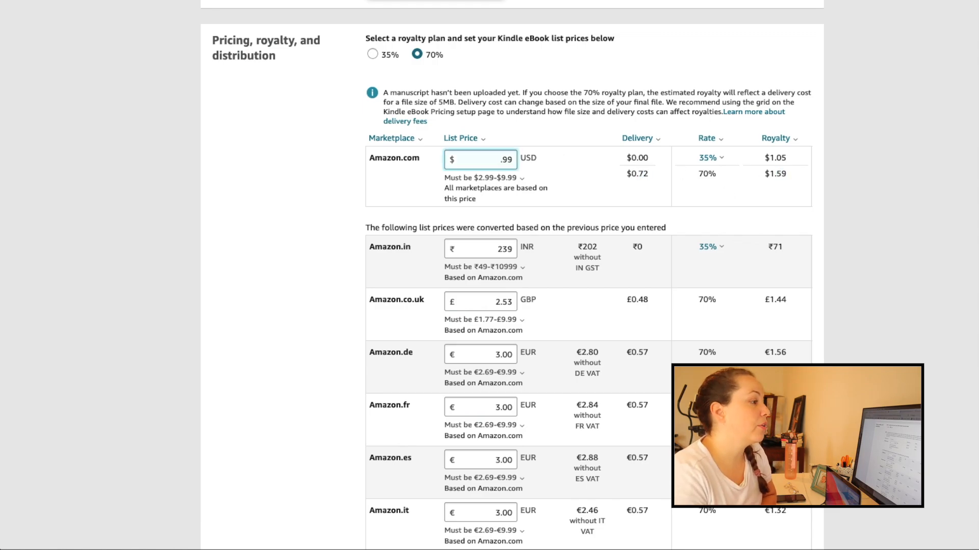
text(3)
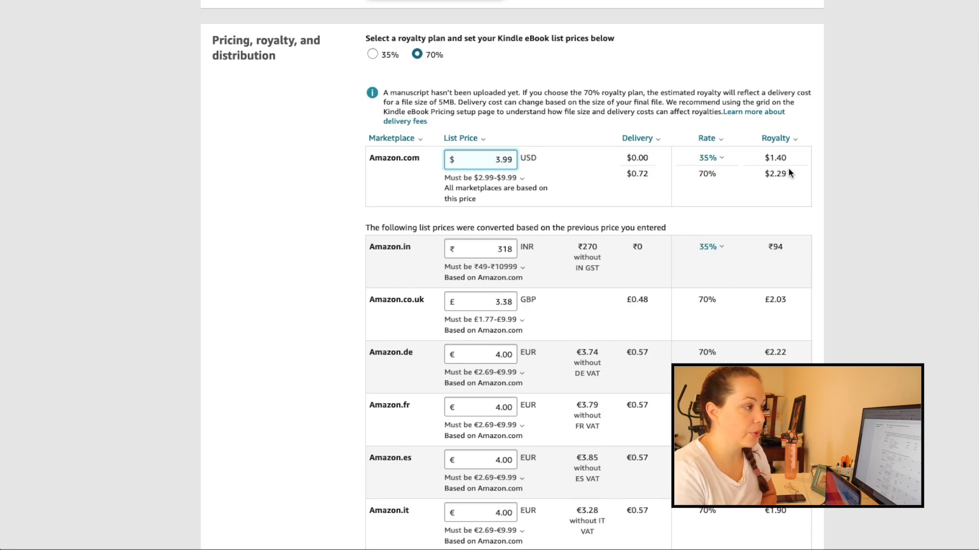
drag(788, 174, 764, 176)
Step: Try a 1.99 USD Amazon.com list price, switch to the 35% royalty plan, and check the delivery, rate and royalty figures
click(497, 160)
key(BackSpace)
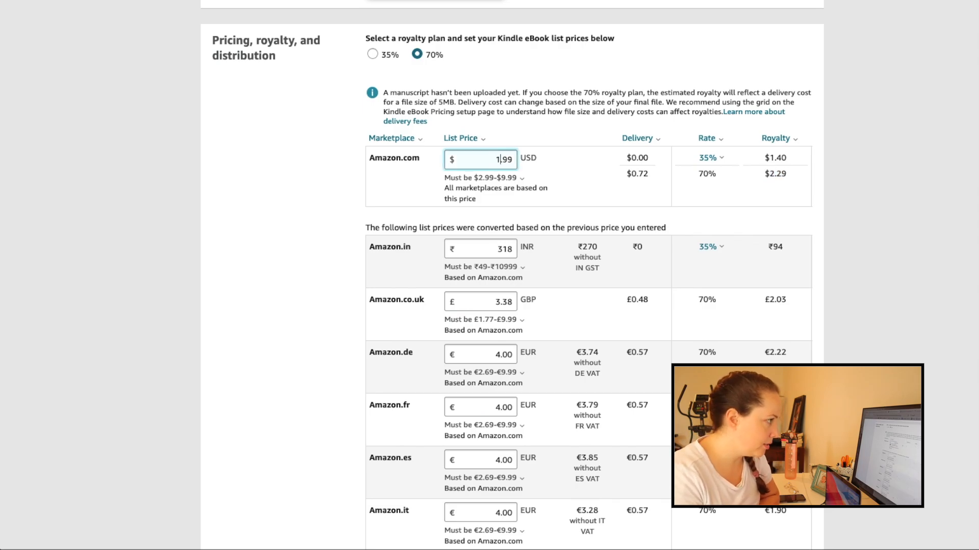
click(485, 177)
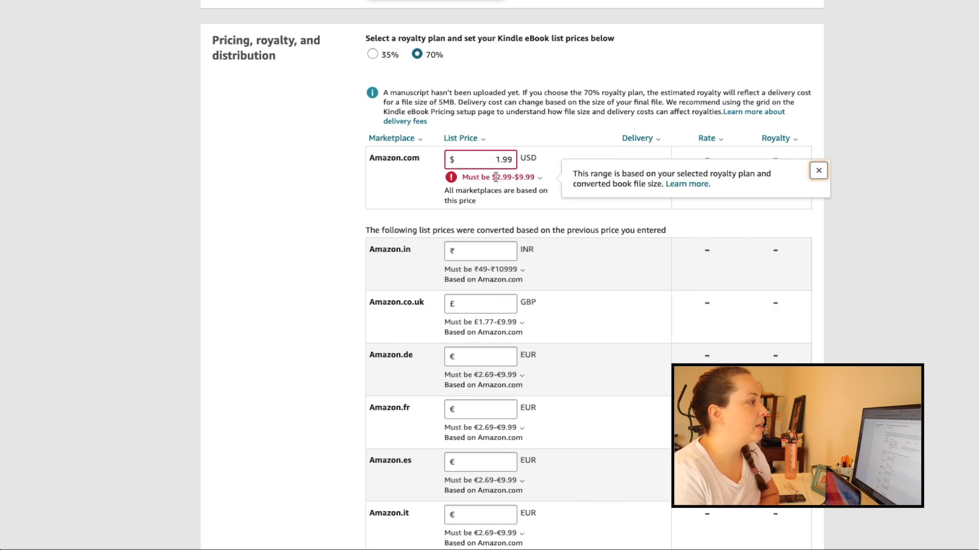
click(386, 55)
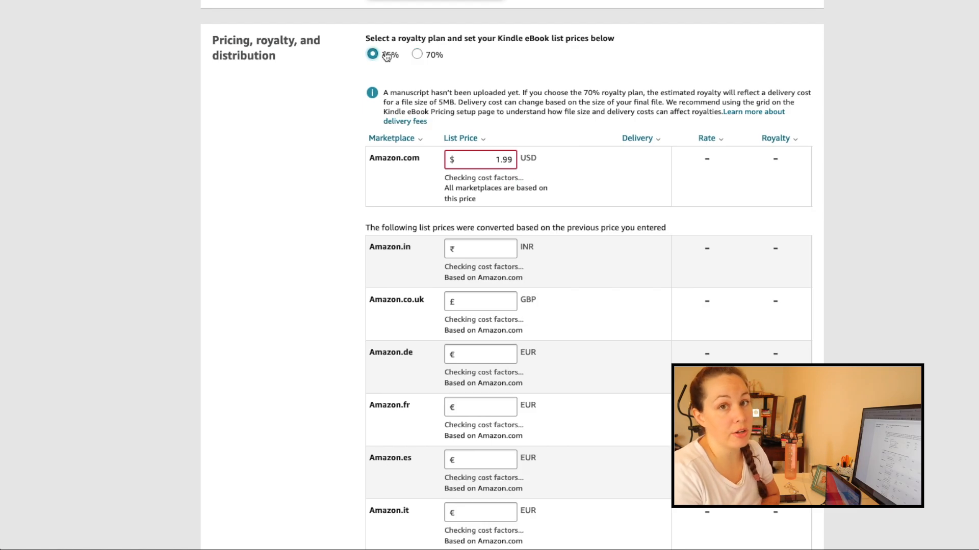
drag(615, 158, 652, 159)
click(707, 158)
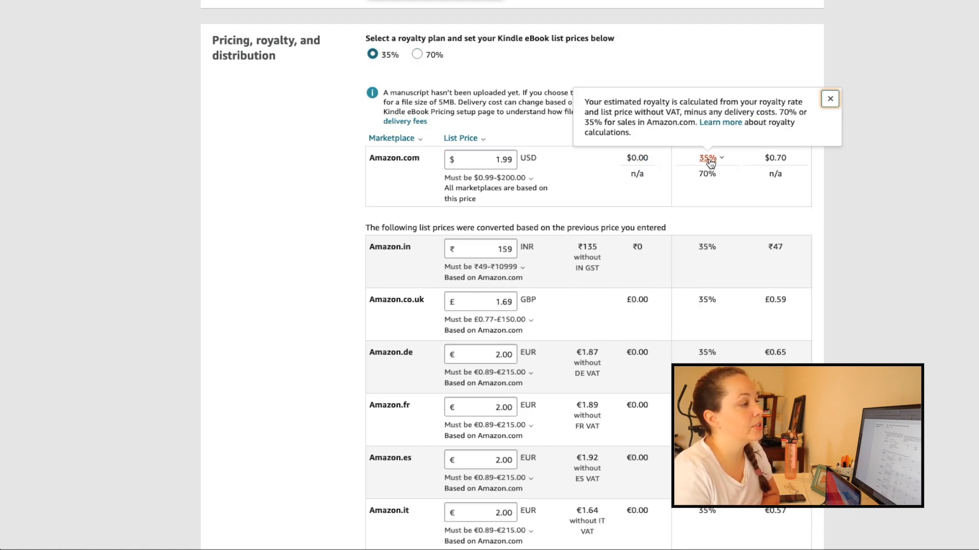
drag(688, 159, 758, 158)
click(794, 162)
Step: Try Amazon.com list prices of 0.99 USD and 4.99 USD under the 35% royalty plan to compare royalties
click(502, 160)
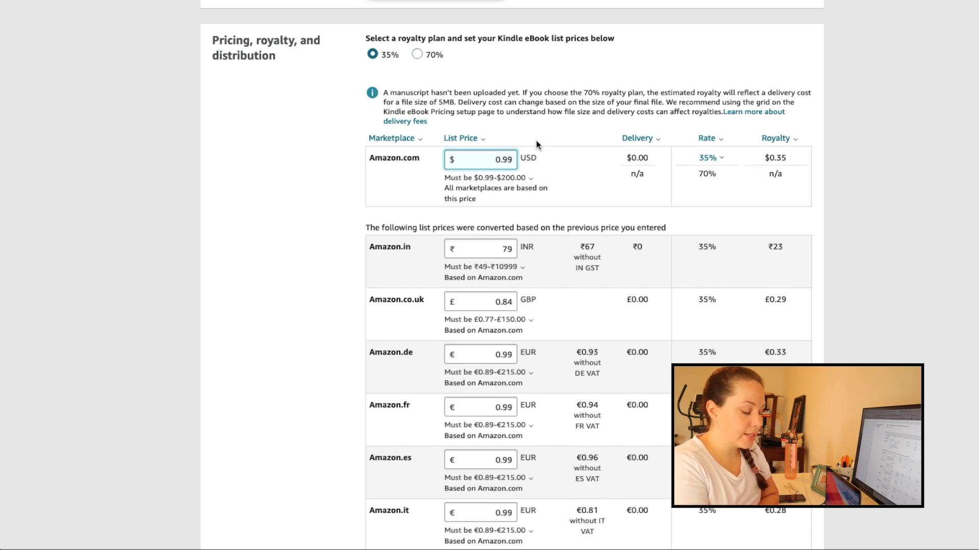
key(BackSpace)
text(9)
key(BackSpace)
text(1)
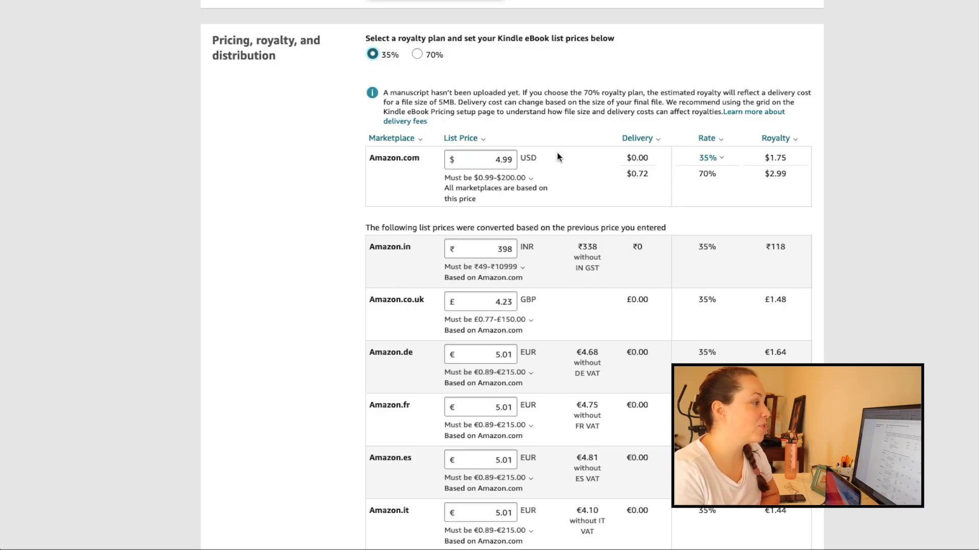
Step: Select the 70% royalty plan and set the Amazon.com list price to 3.99 USD
click(417, 54)
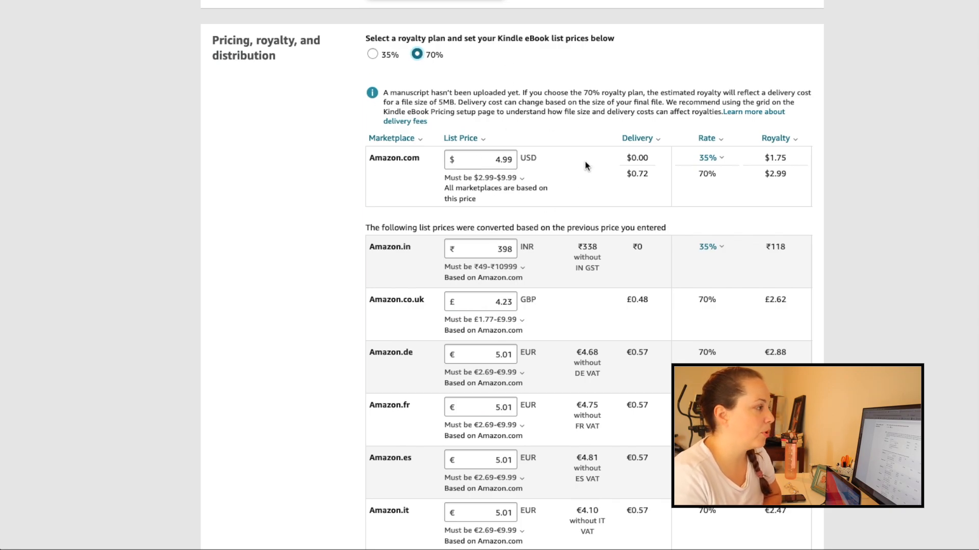
click(500, 159)
key(BackSpace)
text(3)
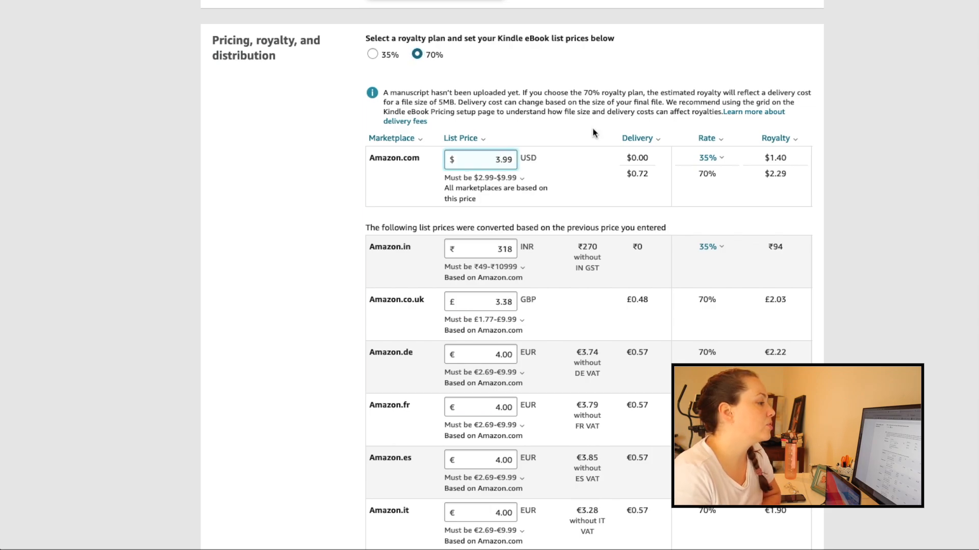
Step: Set the list prices to 3.99 for Amazon.co.uk, Amazon.de, Amazon.fr, Amazon.es, Amazon.it and Amazon.nl
scroll(592, 145, down, 1)
scroll(592, 145, down, 5)
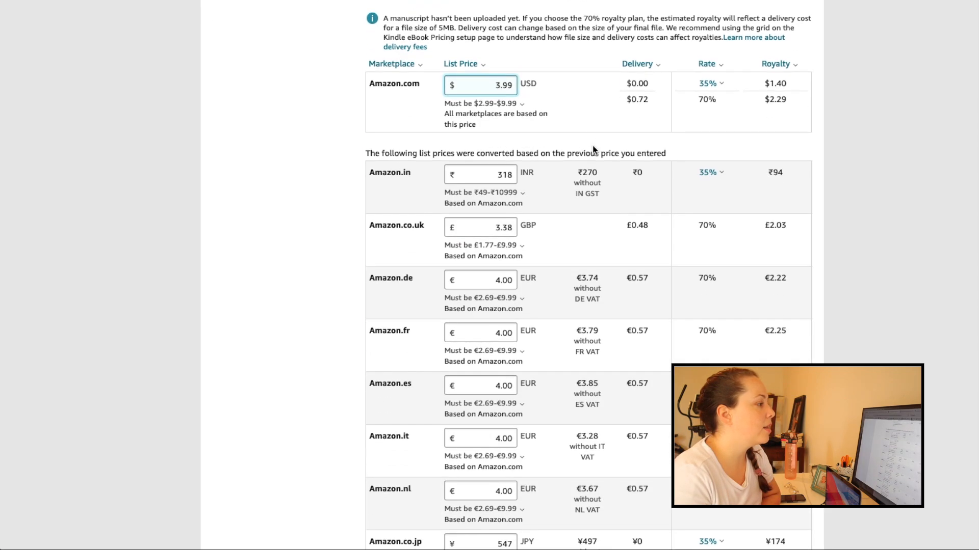
scroll(587, 92, down, 3)
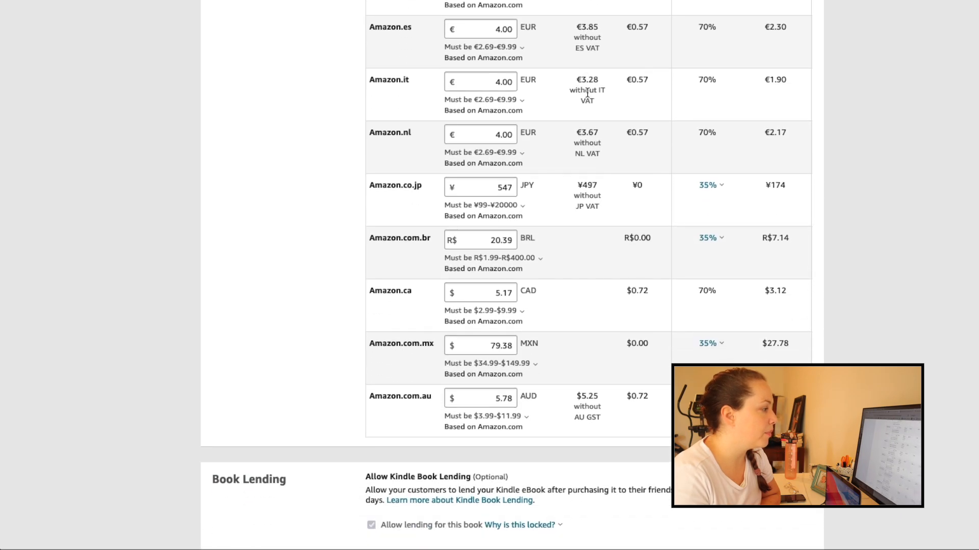
scroll(587, 92, up, 1)
text(3.99)
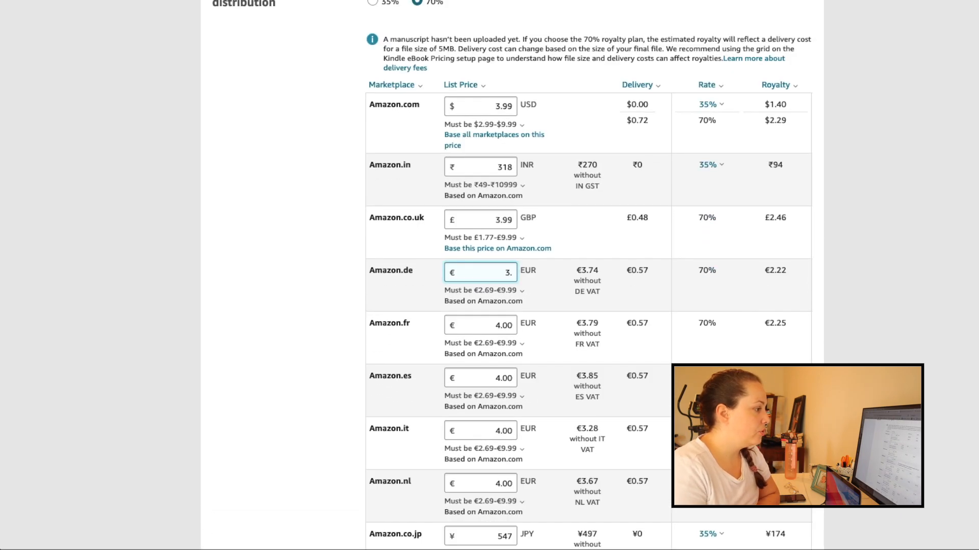
double_click(501, 329)
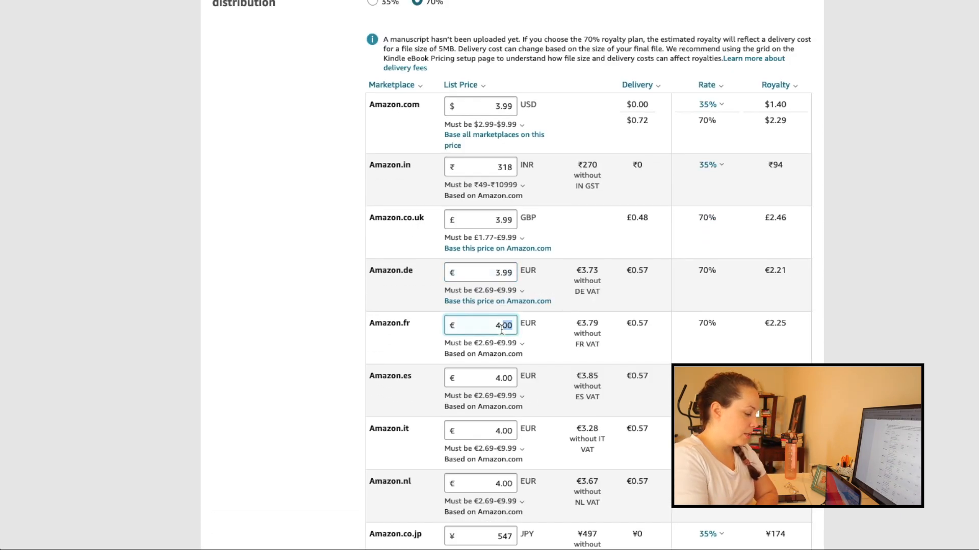
text(3.)
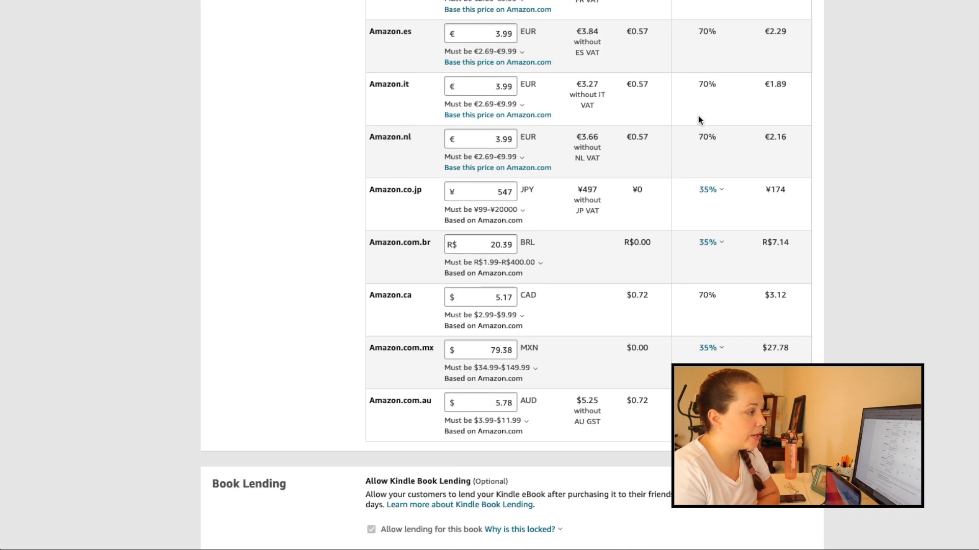
Step: Review the remaining marketplace prices and read why the Kindle Book Lending option is locked
scroll(698, 102, up, 2)
scroll(697, 81, down, 4)
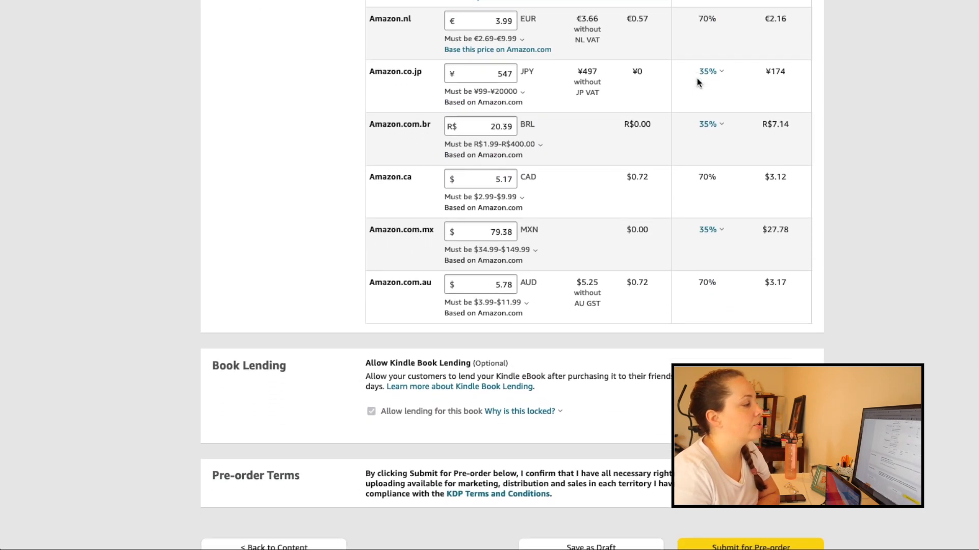
scroll(697, 81, down, 3)
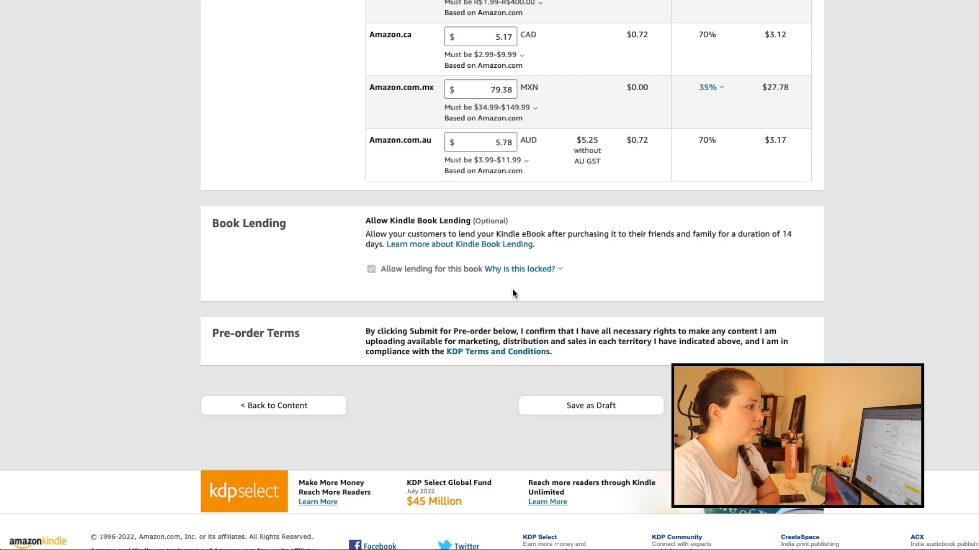
scroll(674, 187, down, 1)
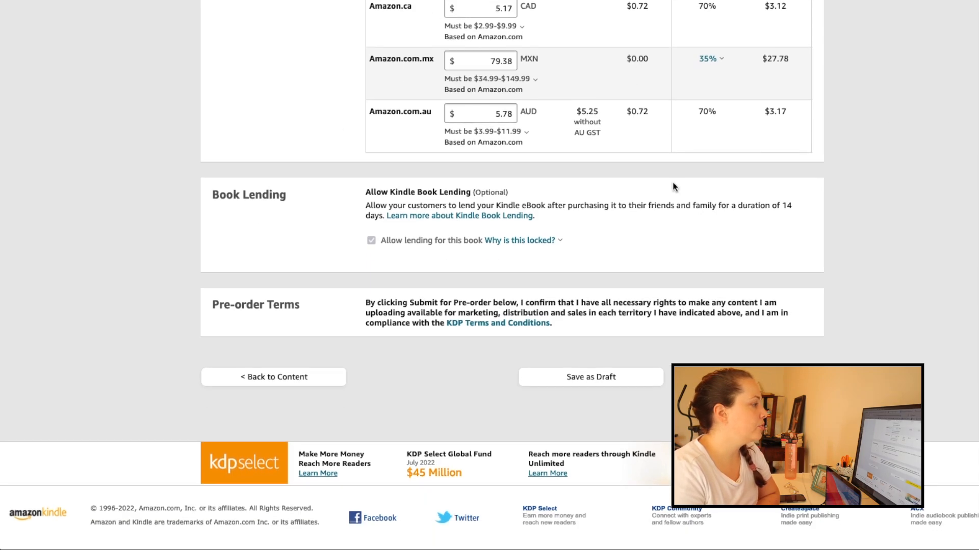
drag(298, 202, 217, 197)
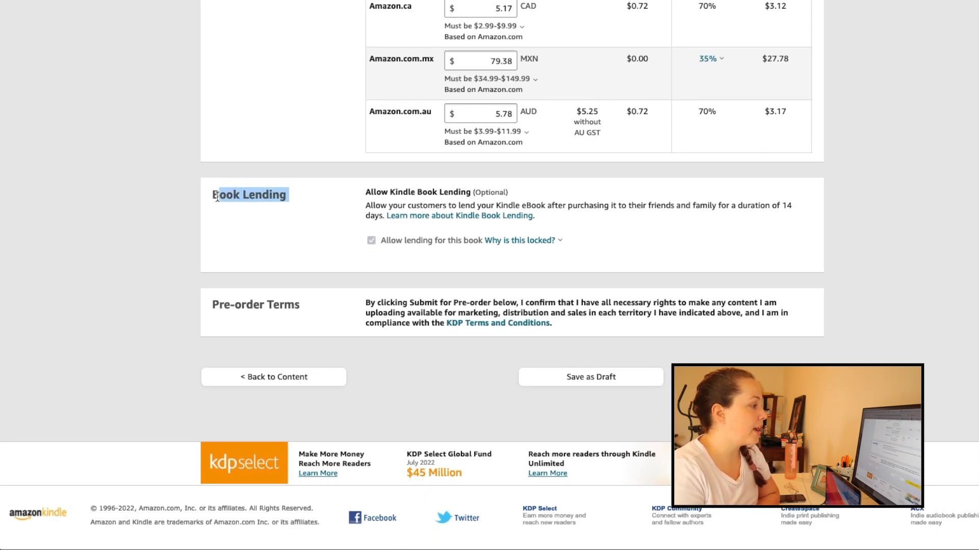
click(524, 245)
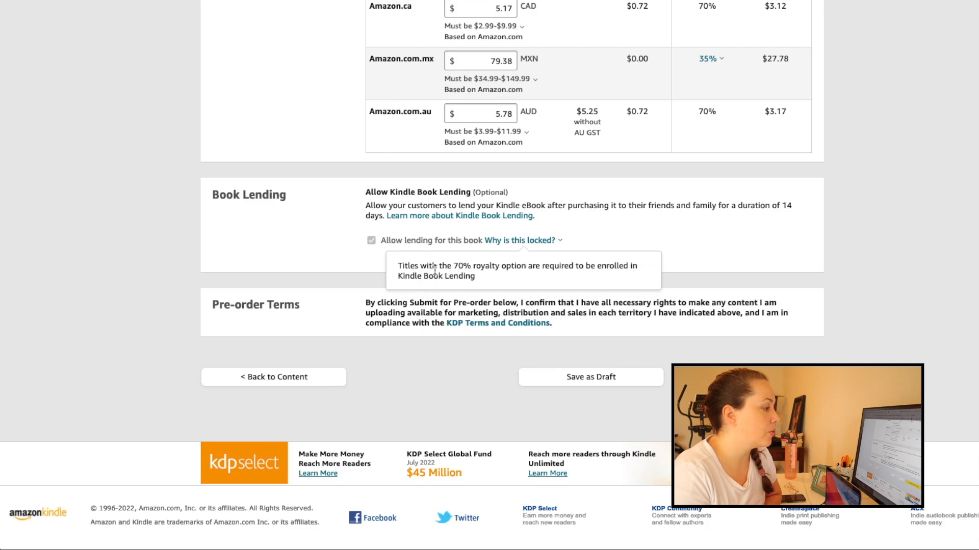
drag(448, 266, 527, 271)
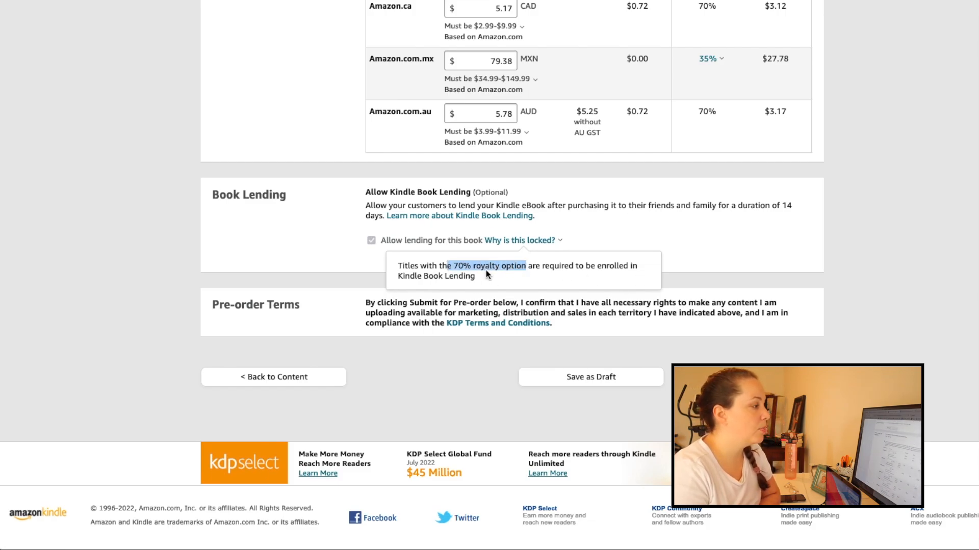
scroll(470, 284, up, 15)
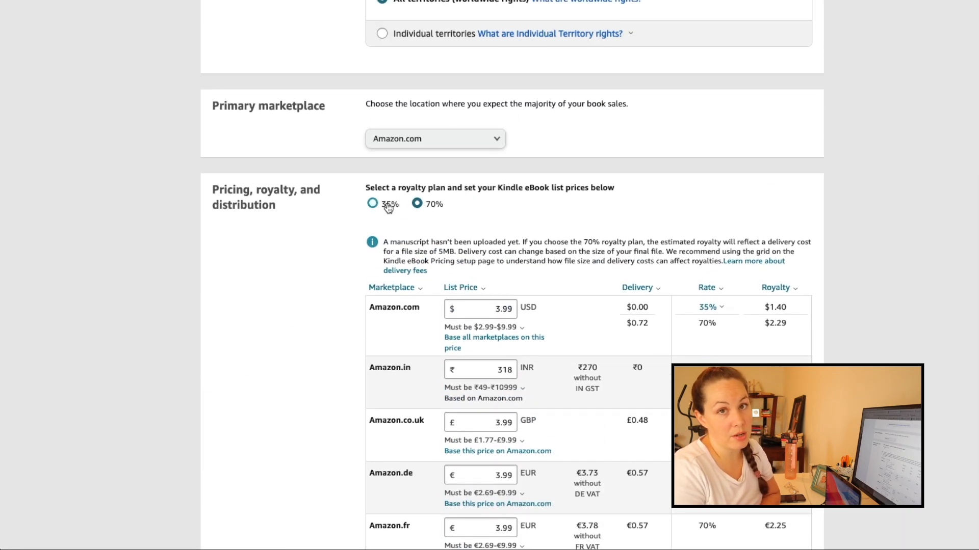
scroll(387, 213, down, 15)
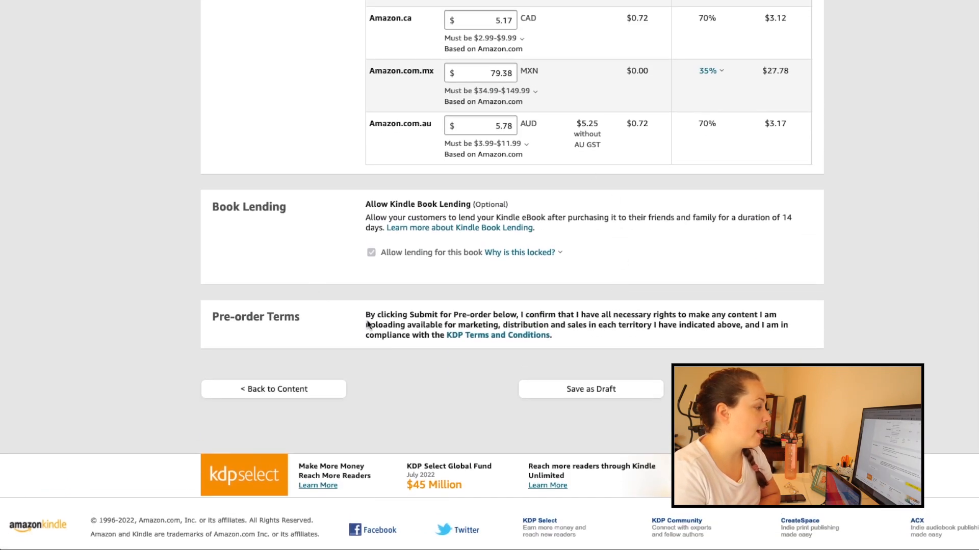
Step: Read the pre-order terms and save the eBook pricing as a draft
drag(366, 315, 553, 336)
drag(554, 337, 386, 307)
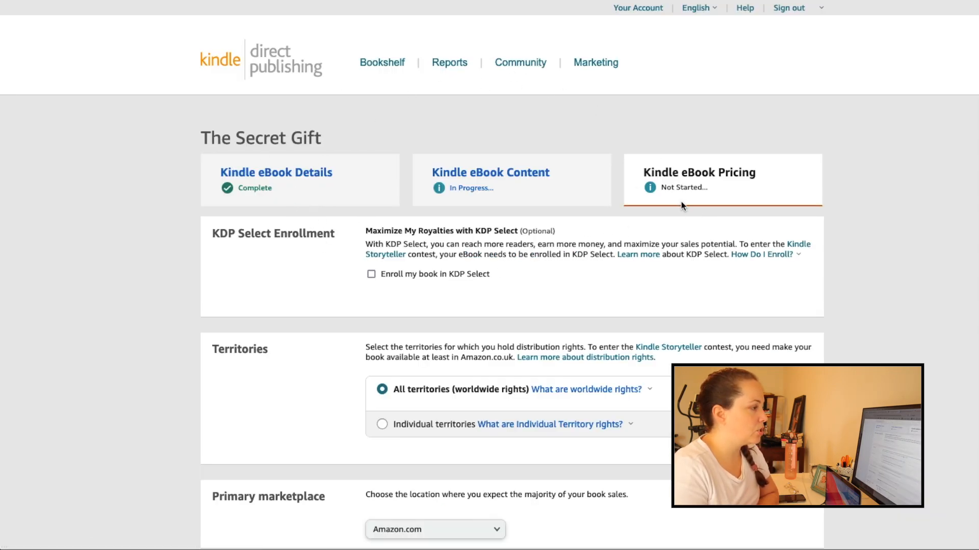
scroll(614, 234, down, 20)
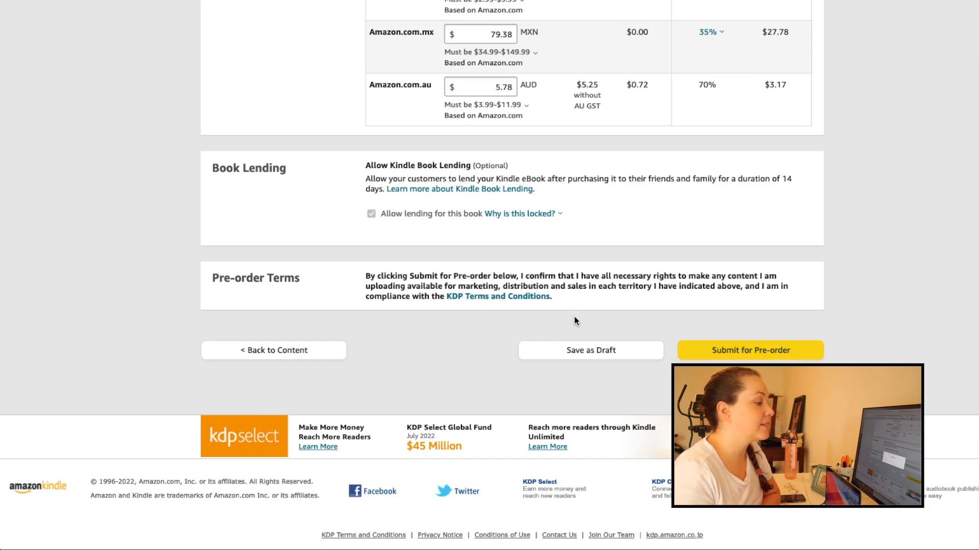
click(646, 353)
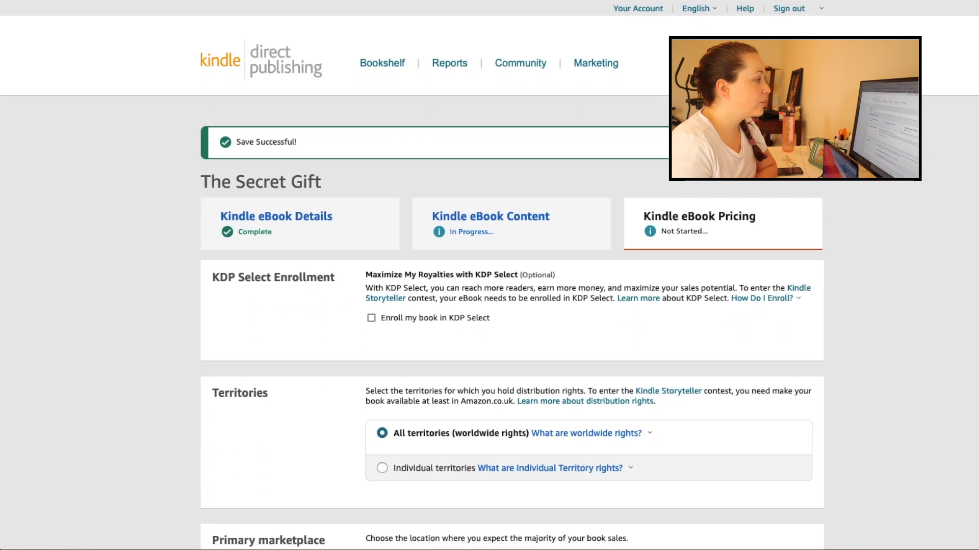
Step: Return to the Bookshelf and start creating a paperback edition of The Secret Gift
click(396, 67)
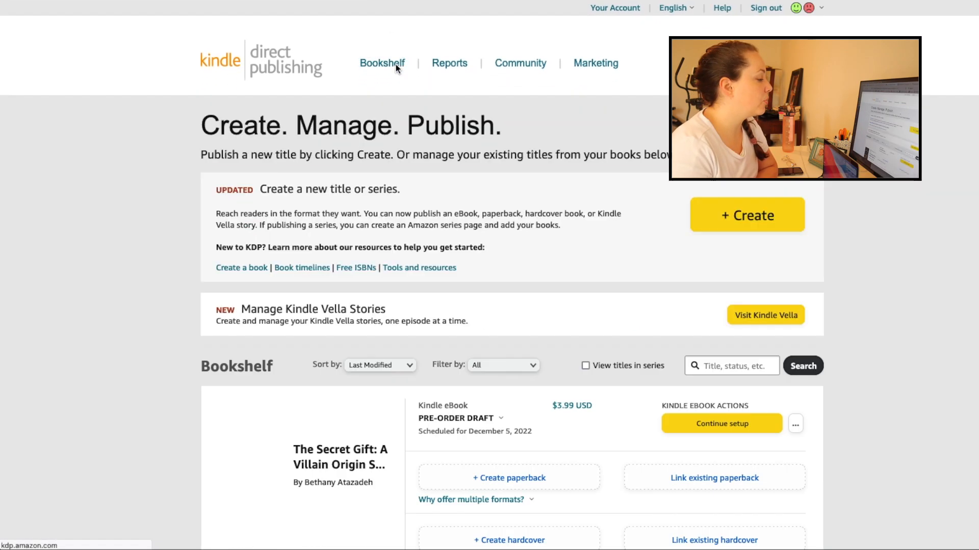
scroll(578, 134, down, 1)
scroll(578, 133, down, 1)
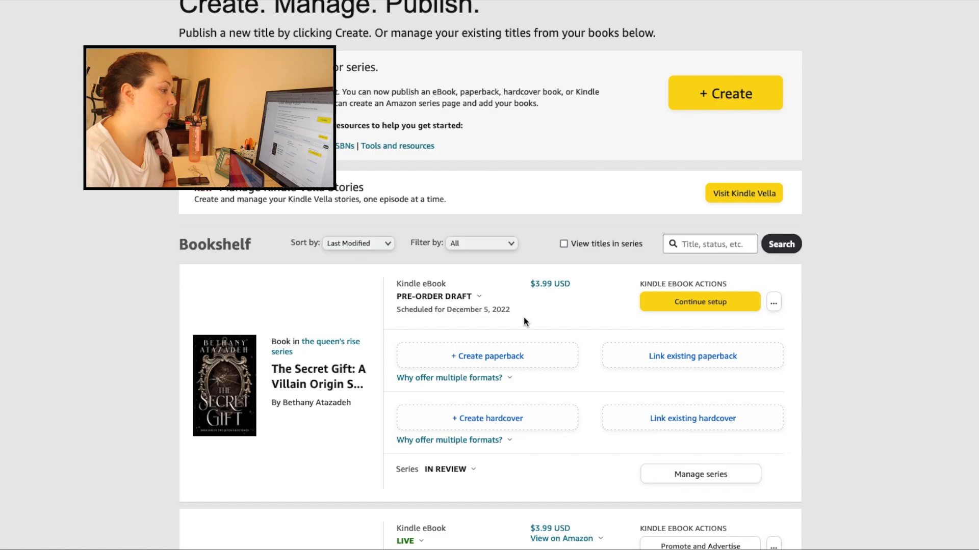
click(547, 354)
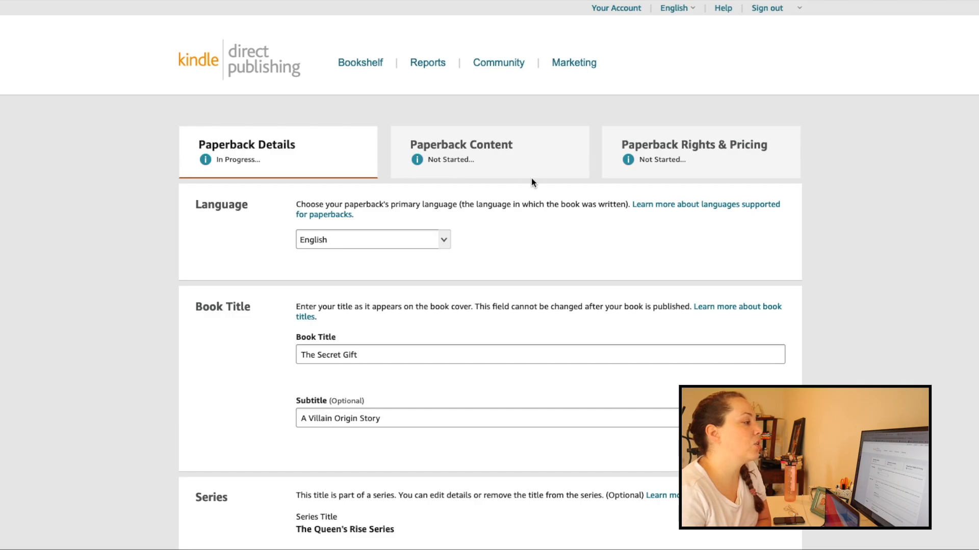
Step: Review the prefilled paperback details, from language, title and series through description, keywords, categories and adult content
scroll(527, 135, down, 2)
scroll(526, 136, down, 8)
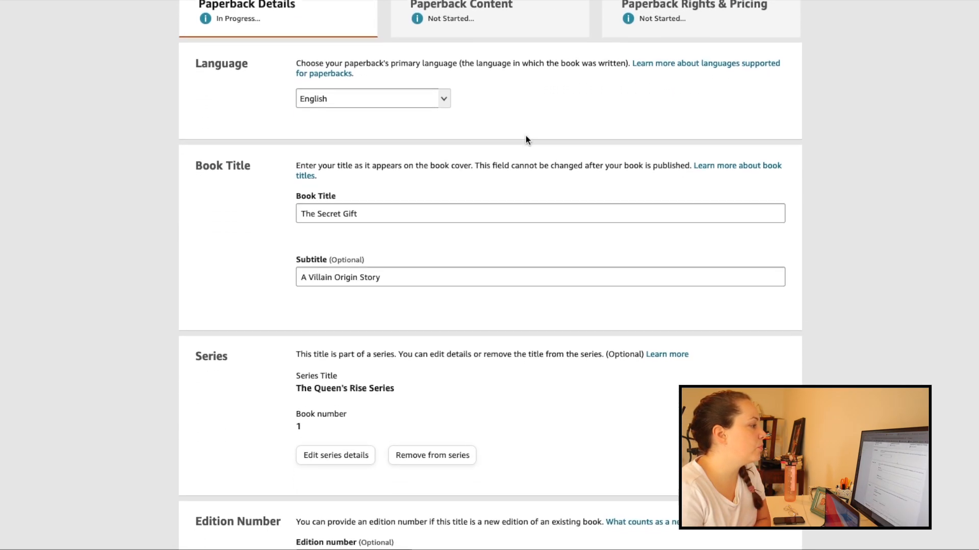
scroll(461, 106, down, 7)
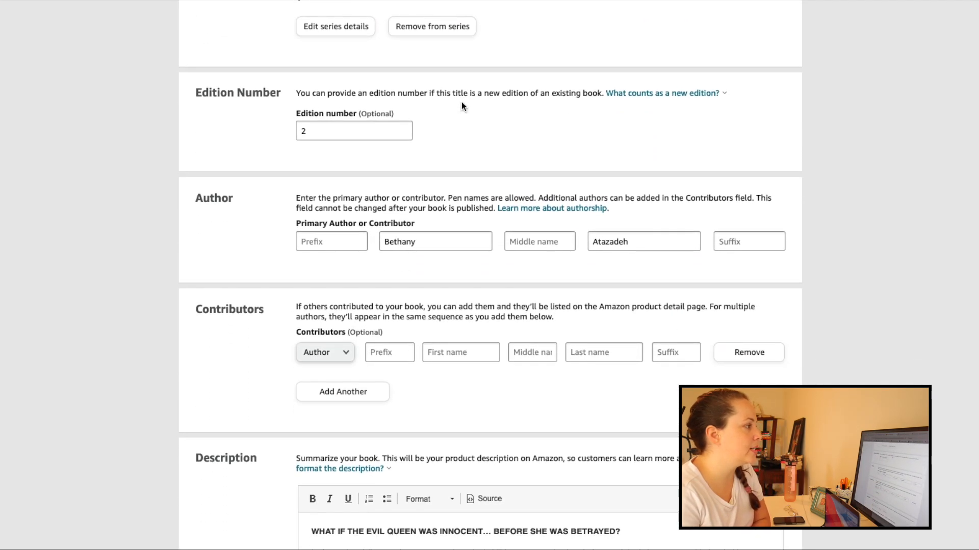
scroll(462, 102, down, 4)
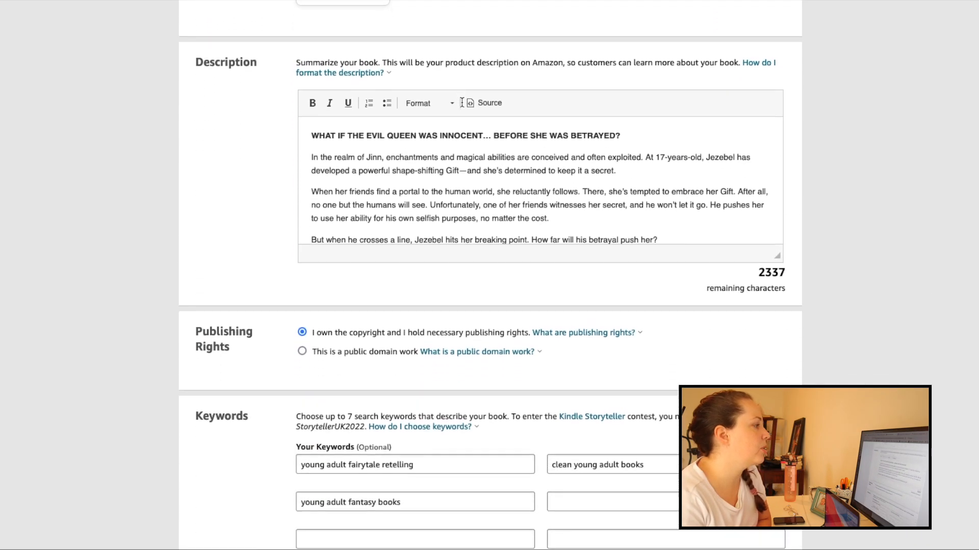
scroll(462, 101, down, 3)
scroll(592, 174, down, 9)
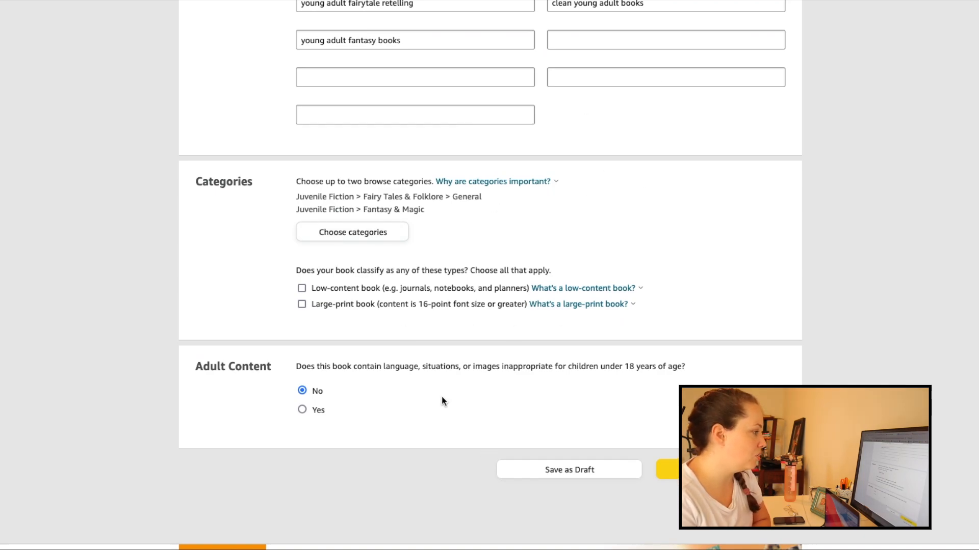
Step: Check the Adult Content section, save the paperback details and continue to the Paperback Content page
drag(275, 367, 198, 368)
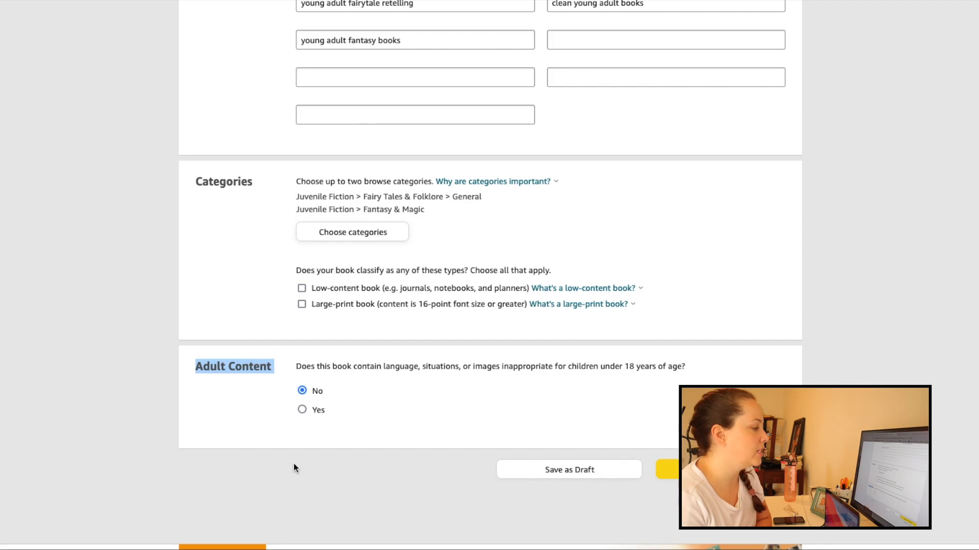
click(728, 469)
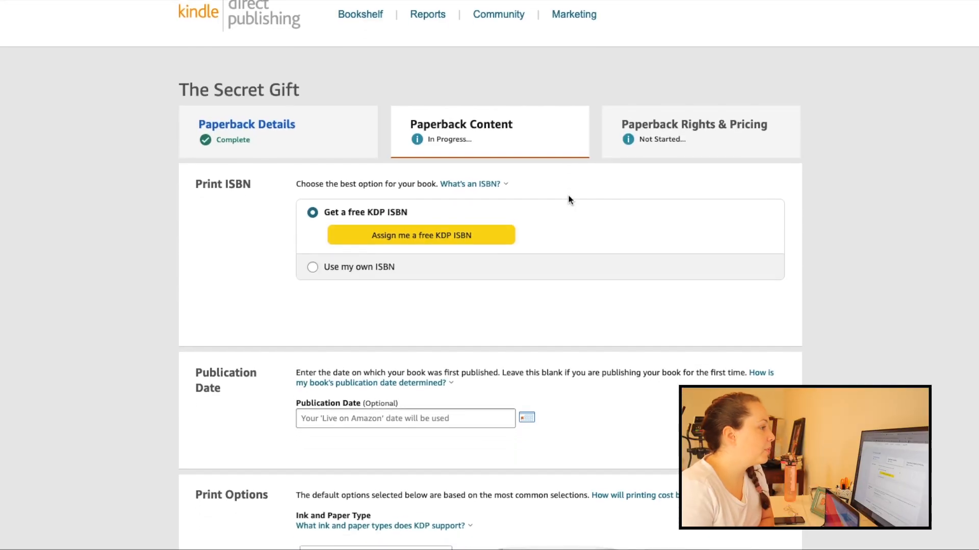
scroll(568, 198, down, 2)
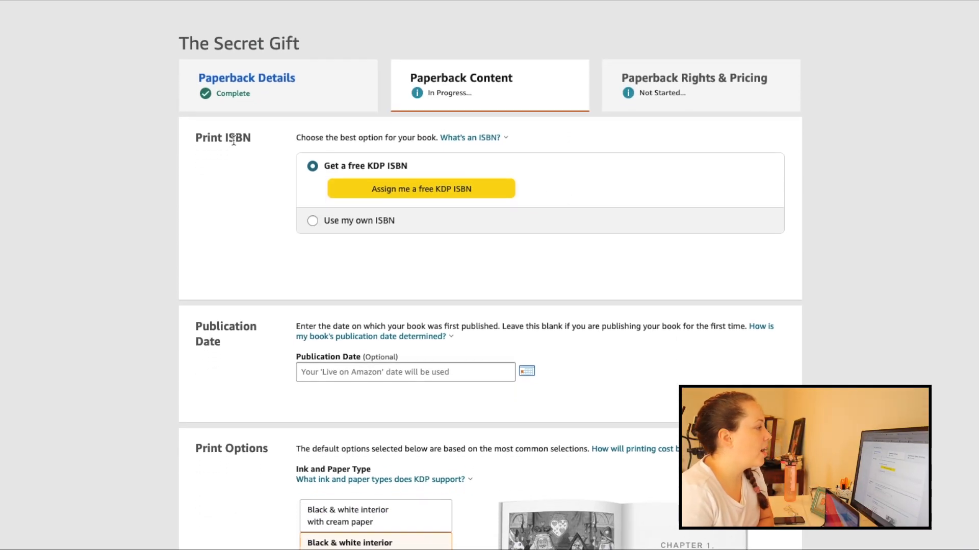
drag(252, 147, 197, 143)
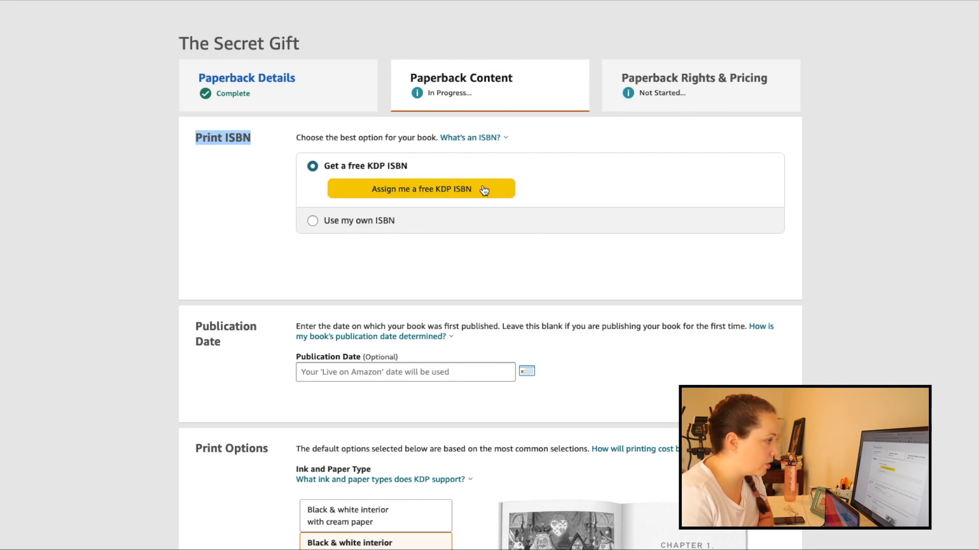
click(309, 222)
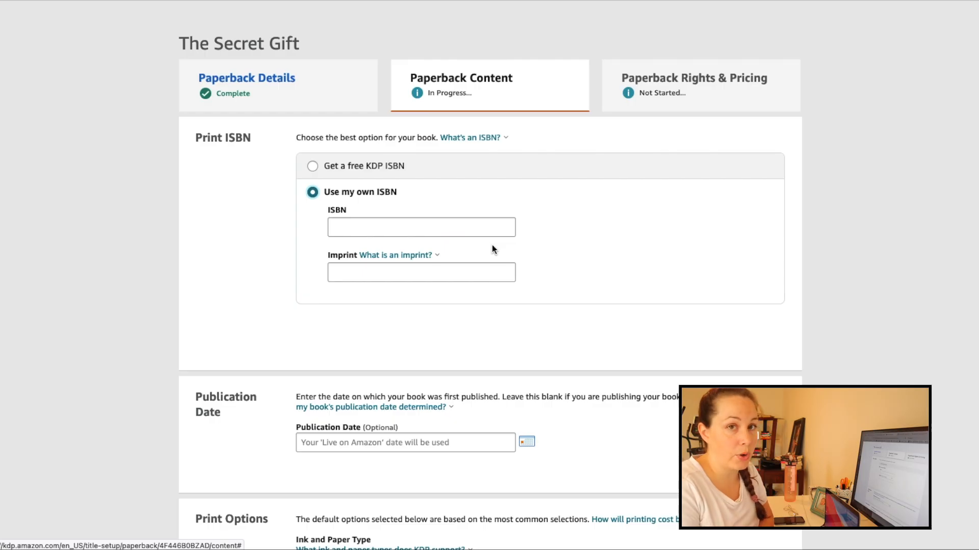
click(452, 226)
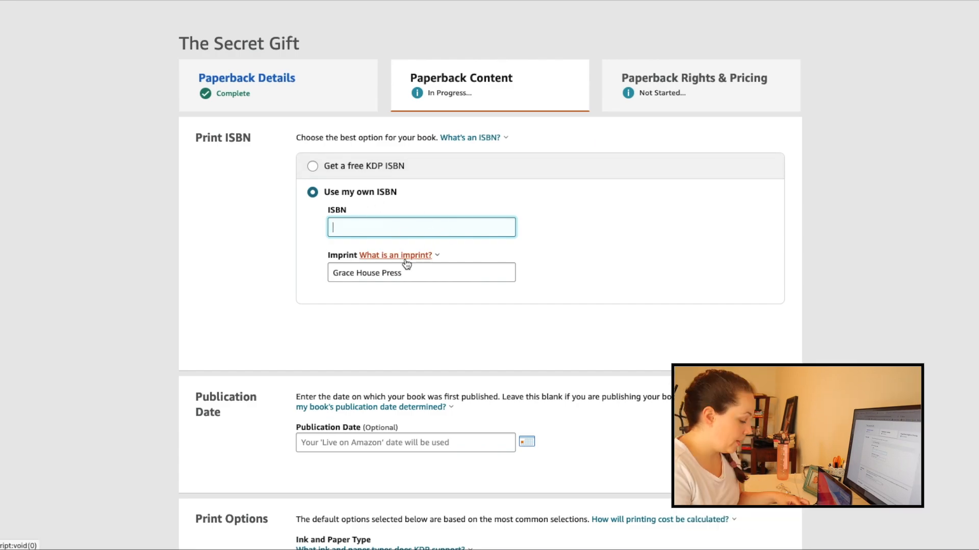
key(ctrl+v)
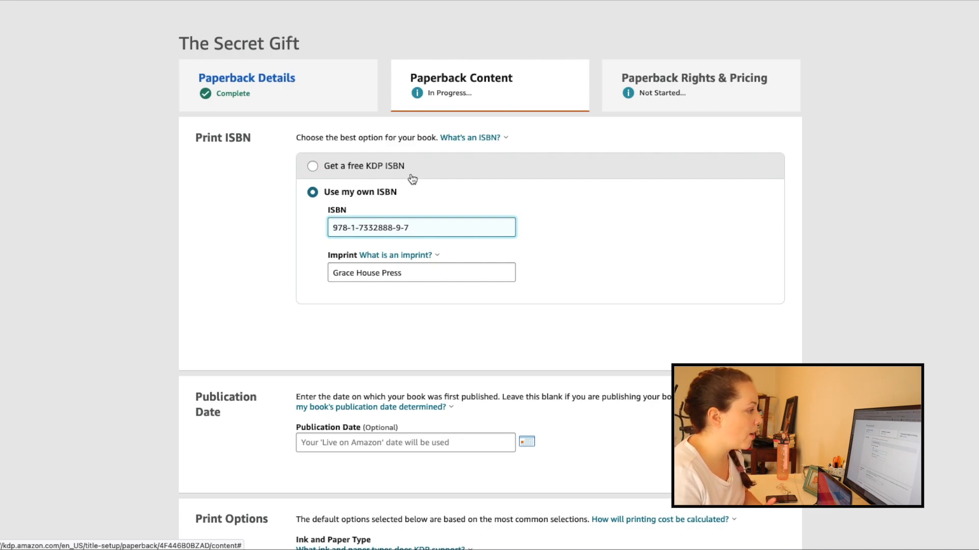
Step: Check the imprint entry and read the explanation of what an imprint is
drag(408, 273, 335, 275)
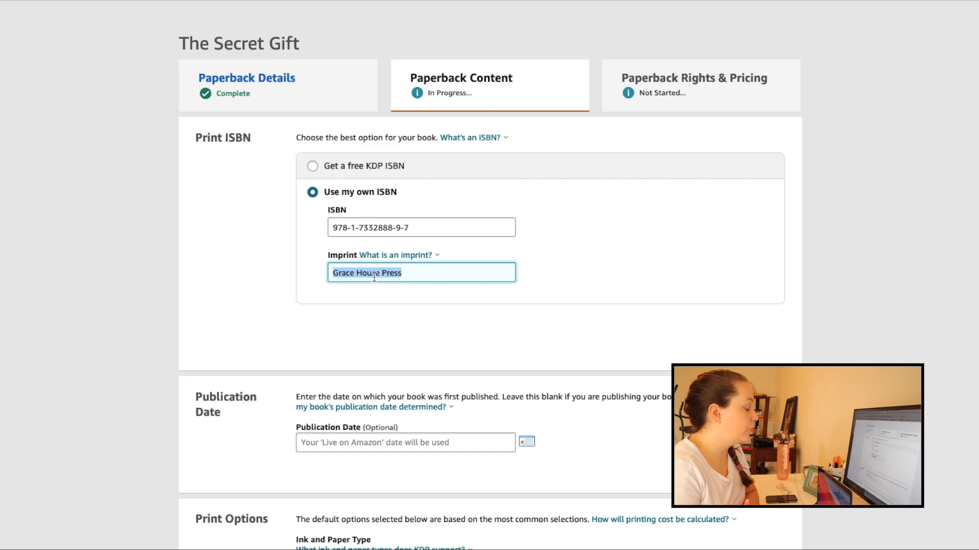
click(420, 256)
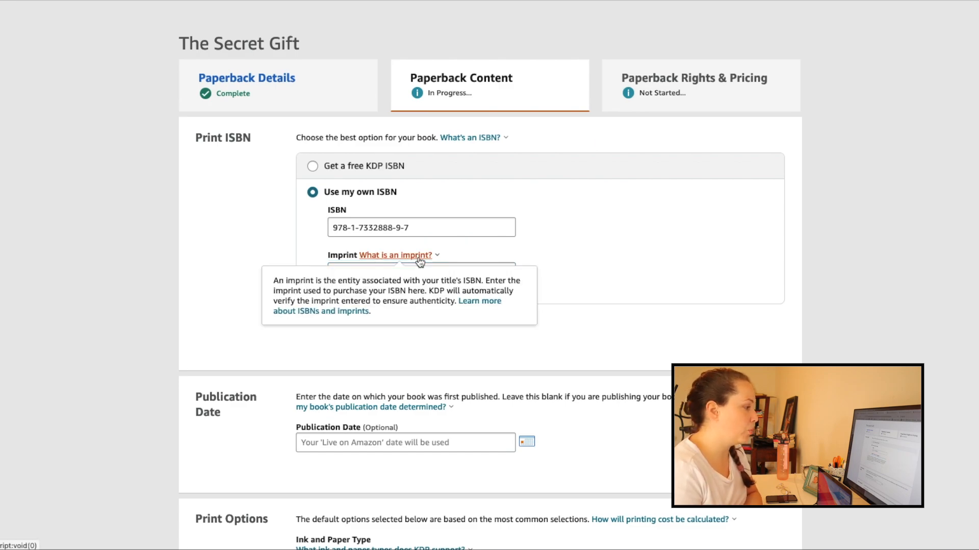
click(608, 285)
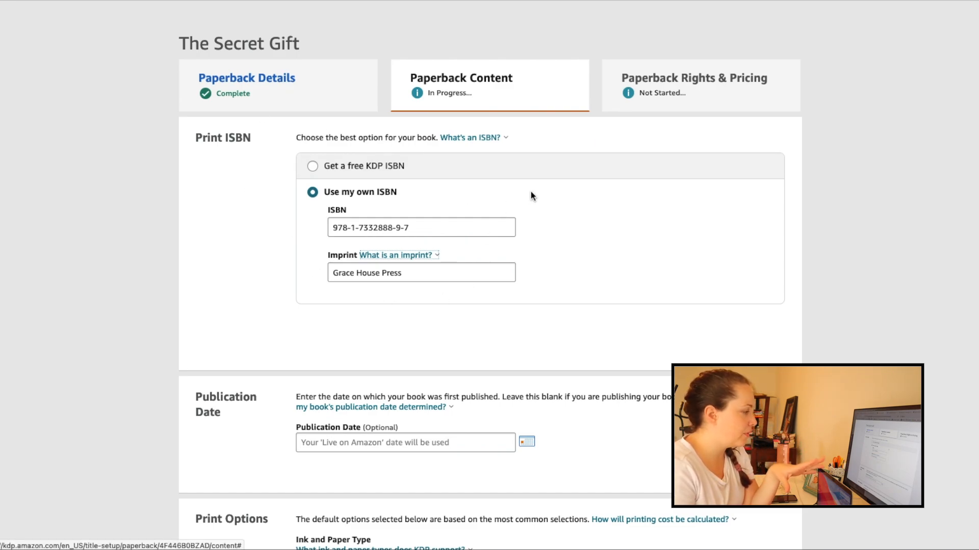
Step: Look at the optional publication date's calendar and close it without choosing a date
scroll(531, 192, down, 4)
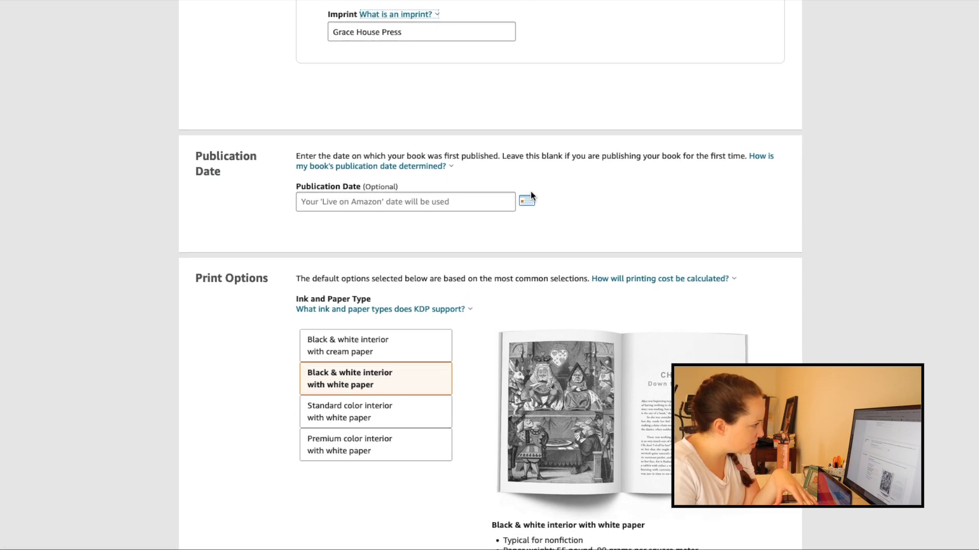
drag(402, 190, 367, 189)
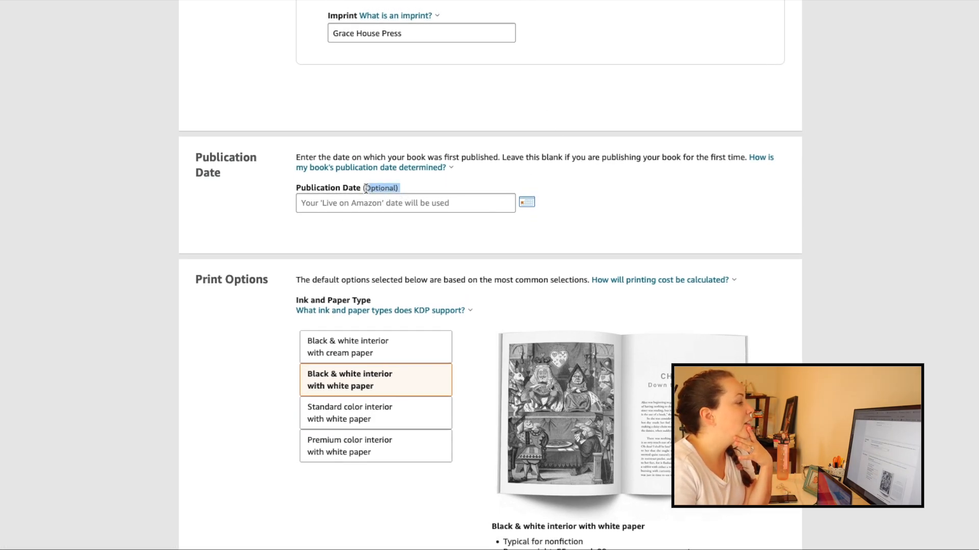
click(392, 204)
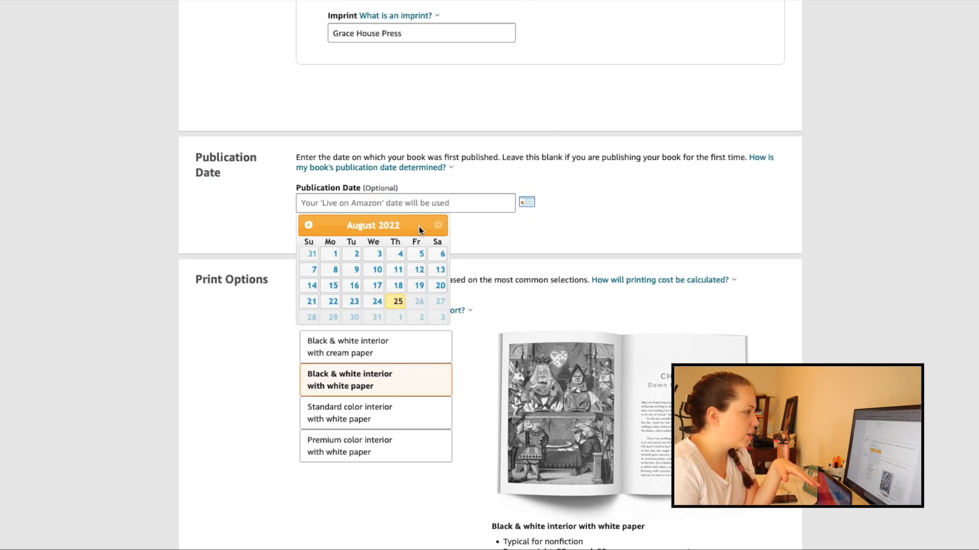
click(524, 238)
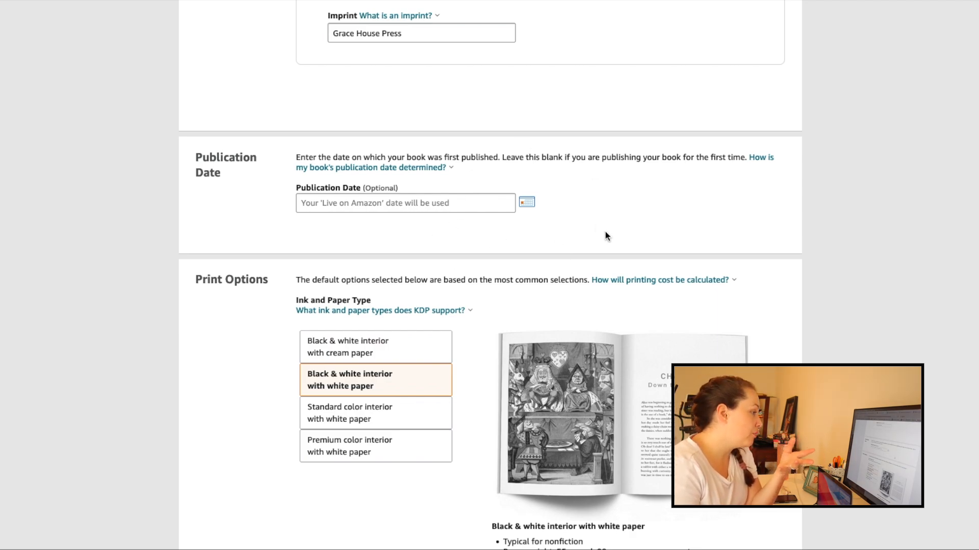
Step: Compare the cream and white paper previews and set the ink and paper type to black & white interior with cream paper
scroll(694, 219, down, 5)
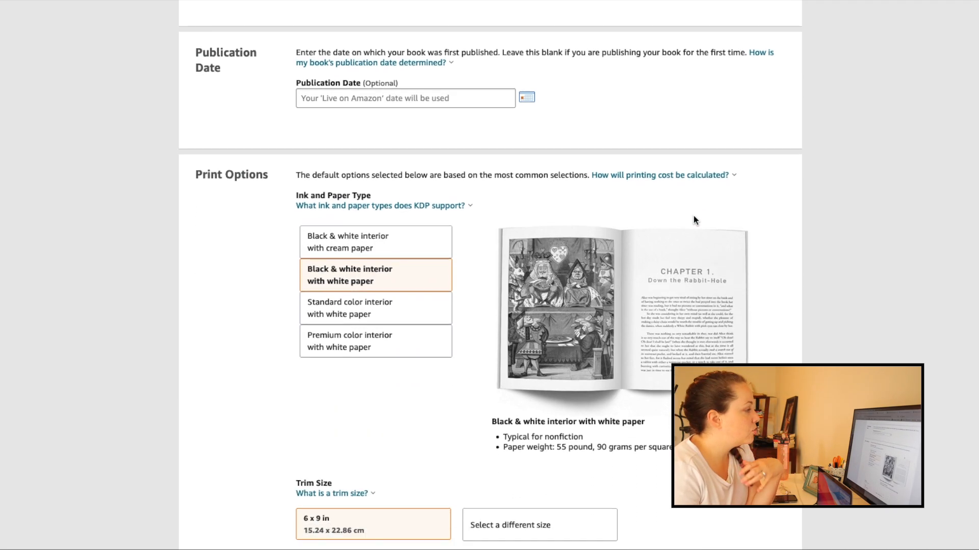
scroll(693, 216, down, 1)
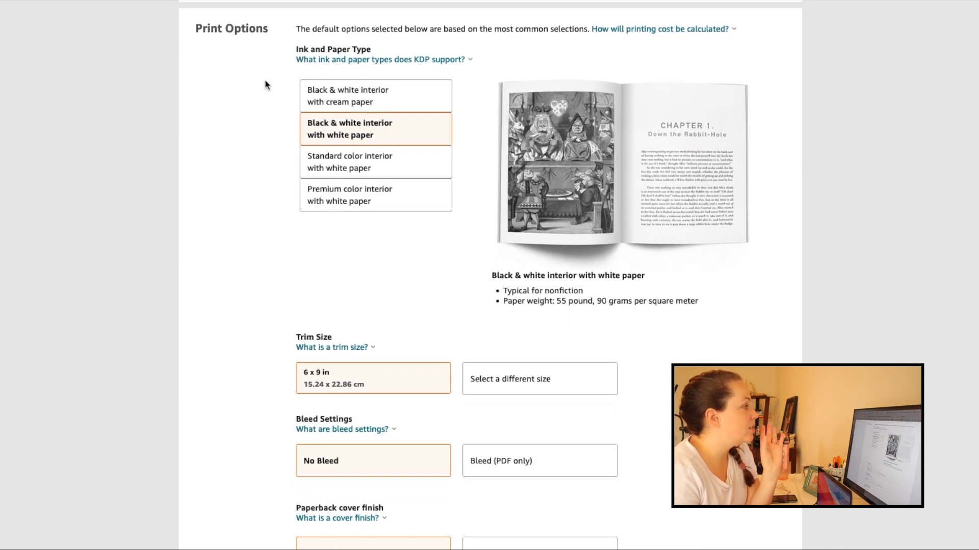
drag(274, 32, 197, 28)
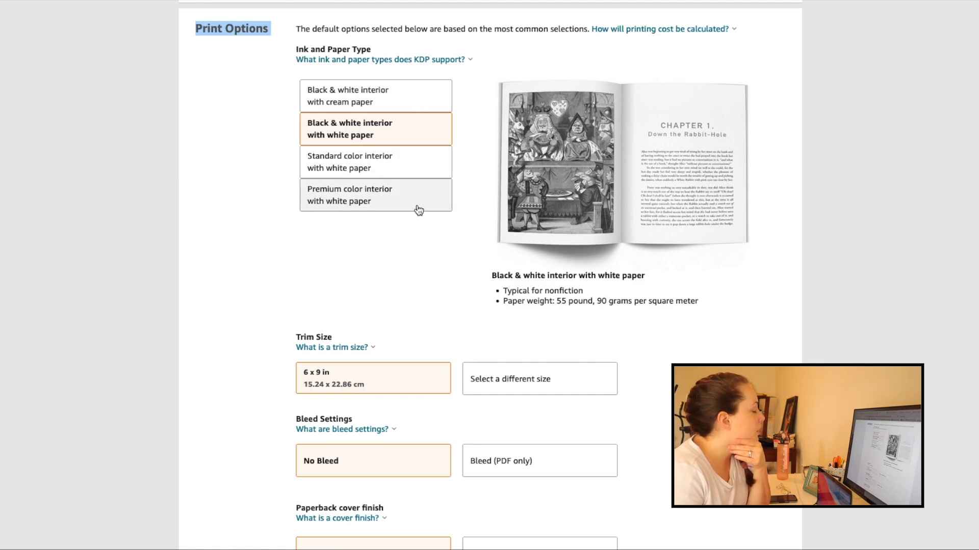
click(435, 100)
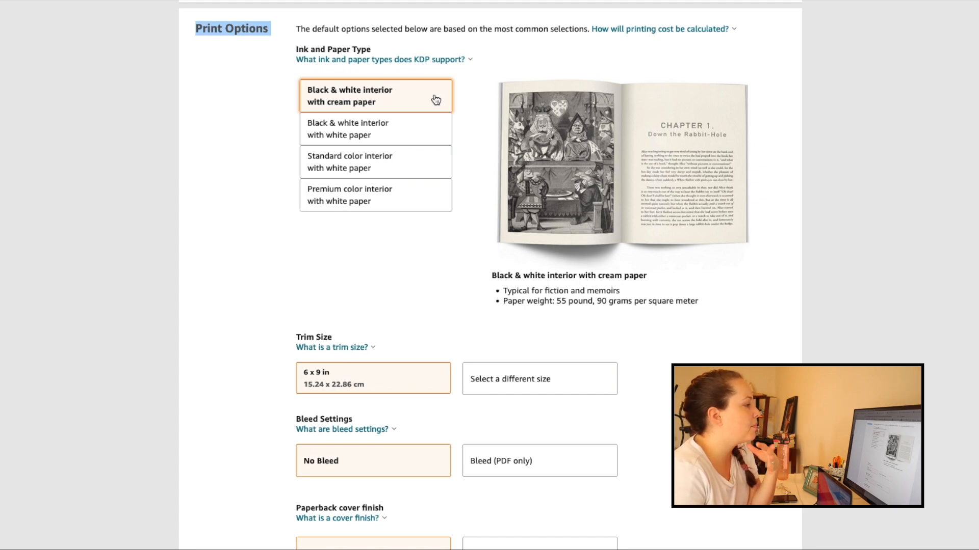
click(417, 142)
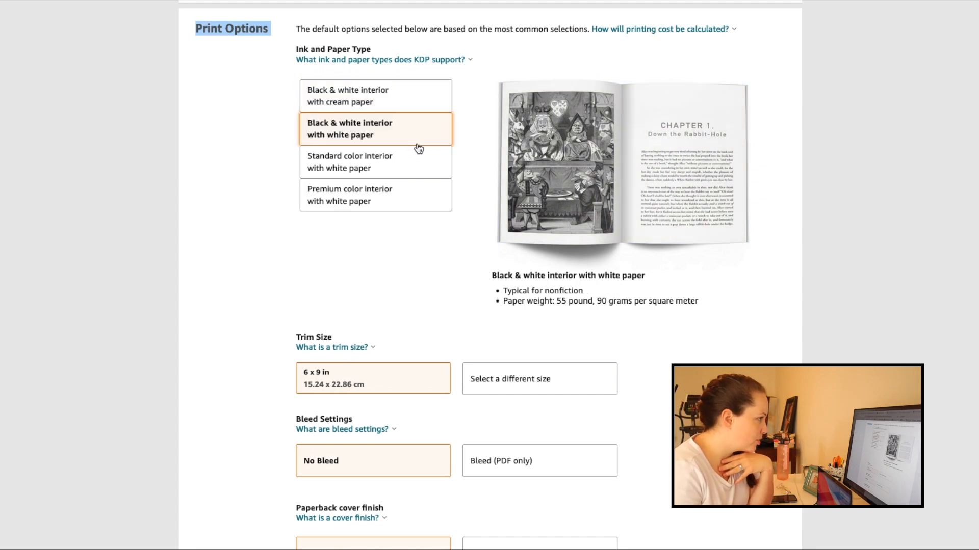
click(404, 102)
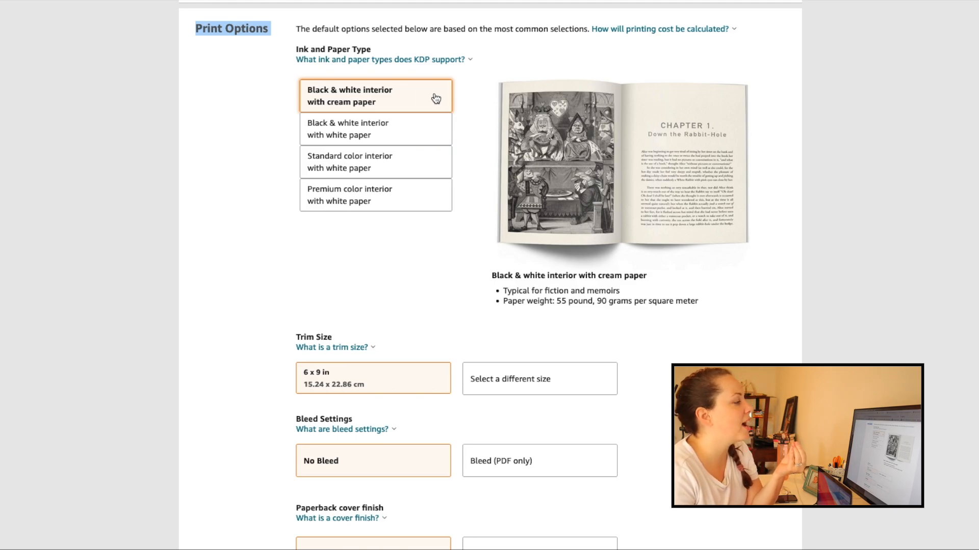
Step: Set the trim size to 5 x 8 in and check how non-standard trim sizes affect the book
scroll(451, 98, down, 5)
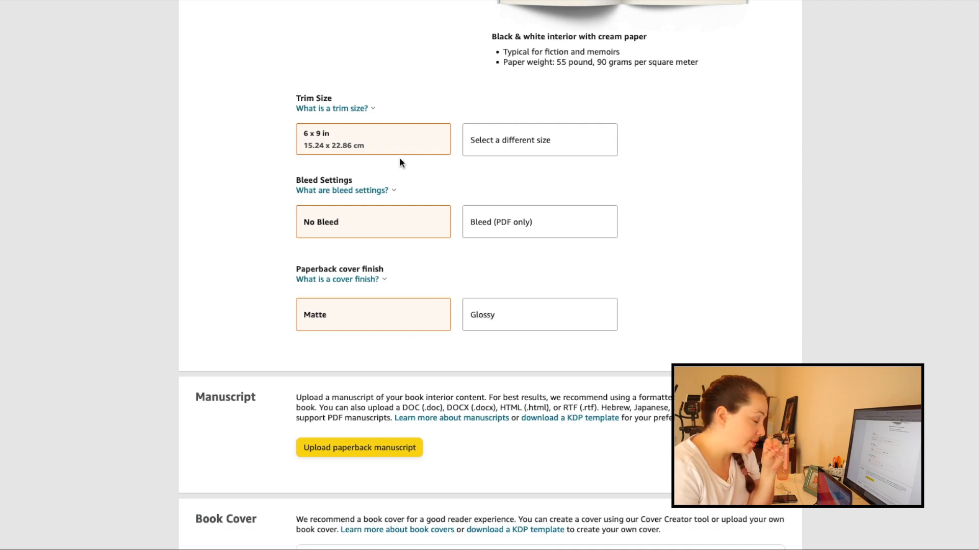
click(560, 136)
click(364, 174)
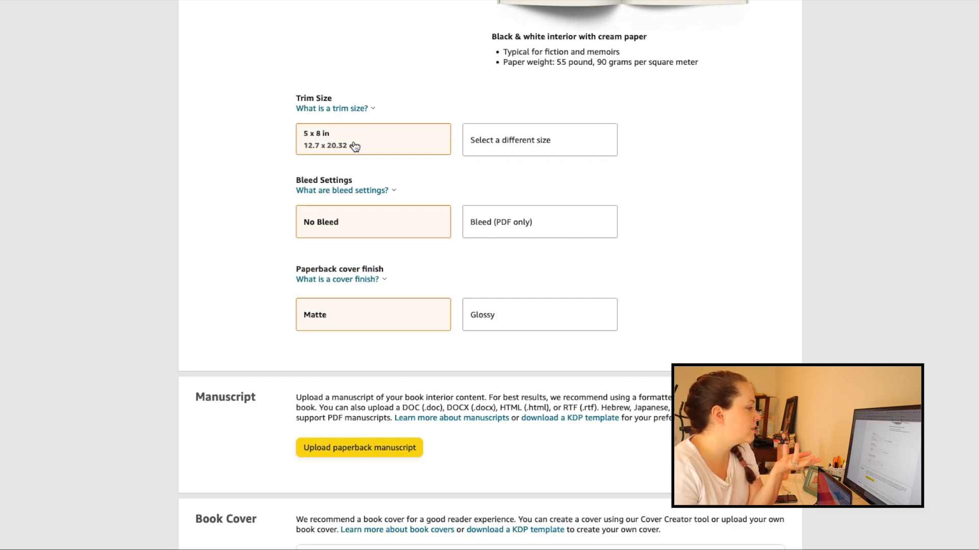
click(511, 153)
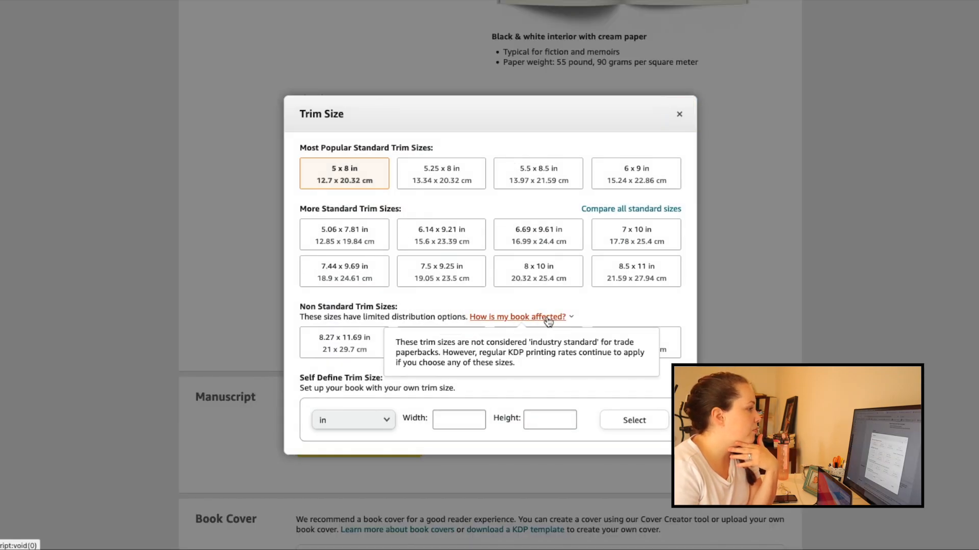
click(679, 117)
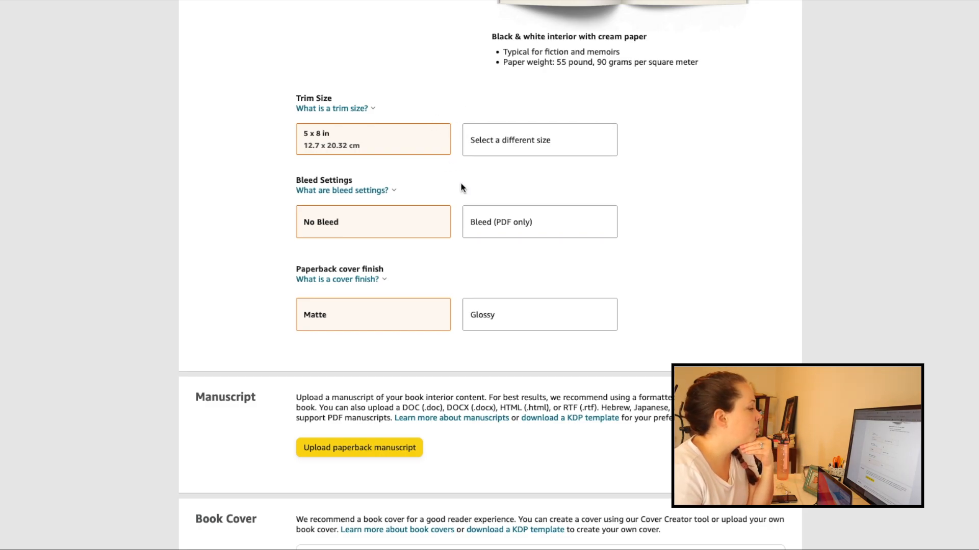
Step: Compare the bleed options, set the interior to Bleed (PDF only) and read the explanation of bleed settings
click(316, 191)
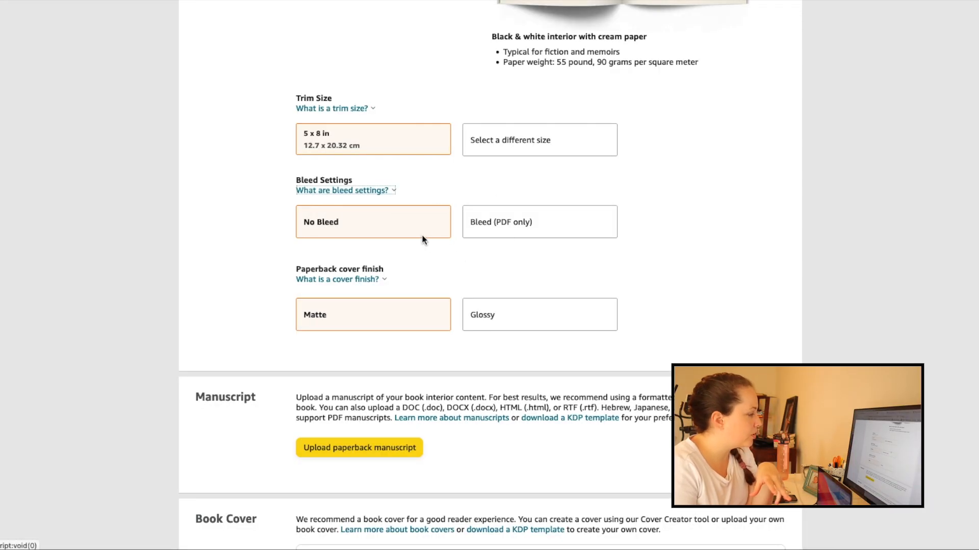
click(595, 232)
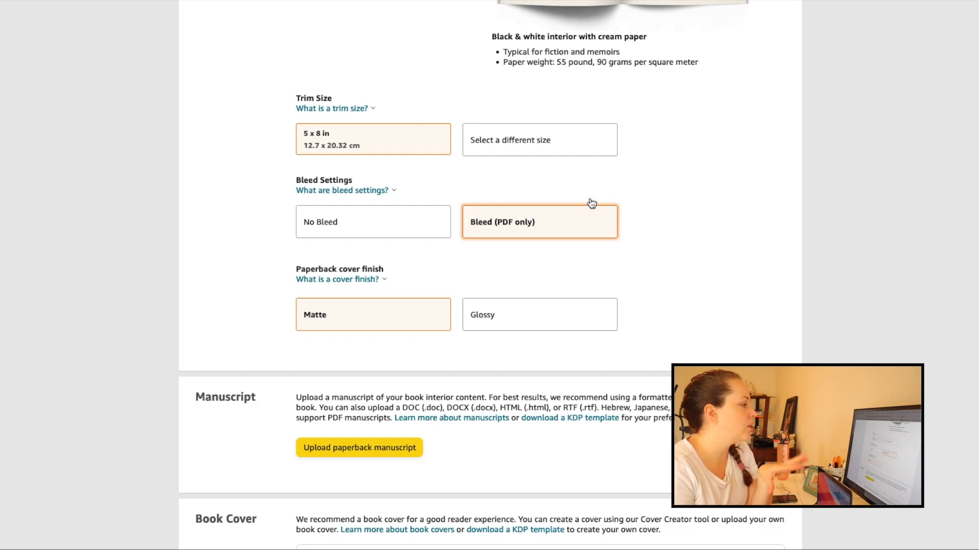
click(391, 229)
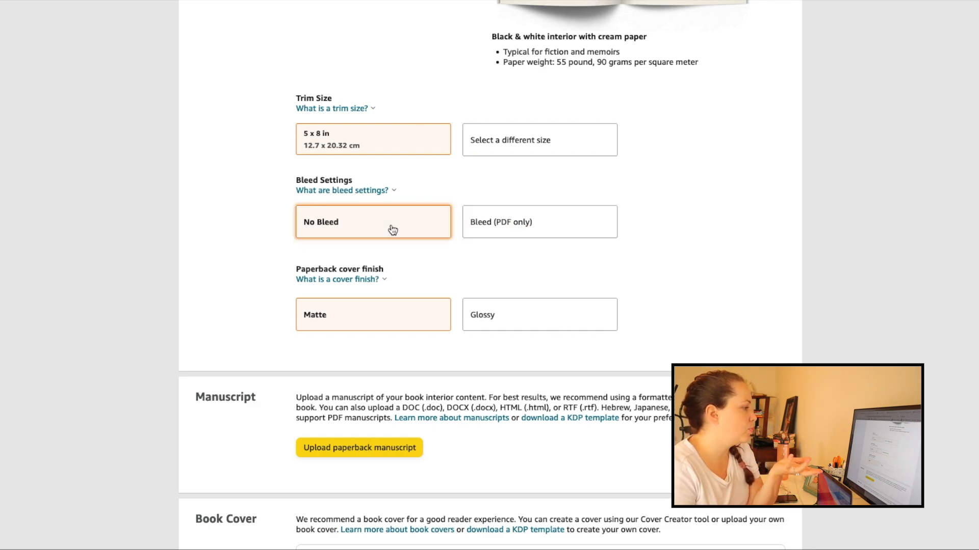
click(503, 232)
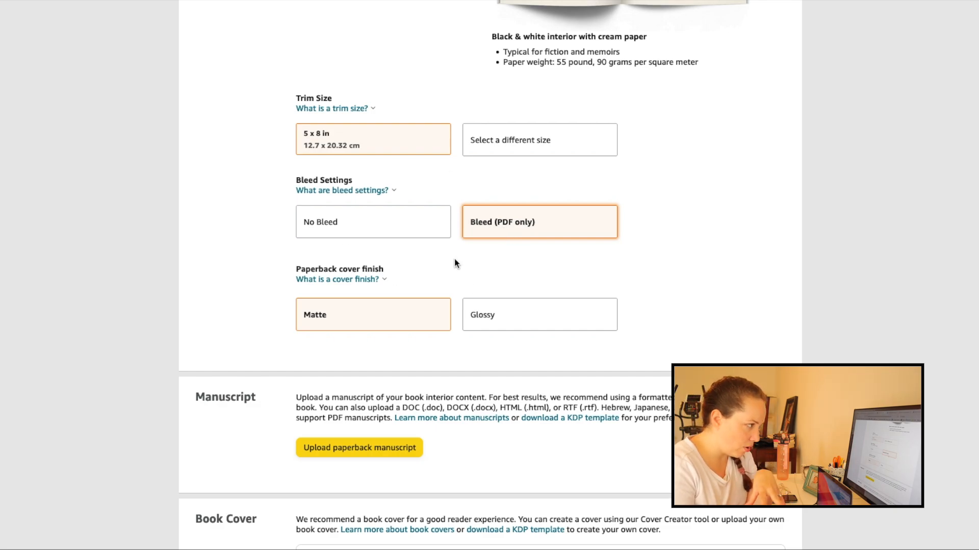
click(368, 232)
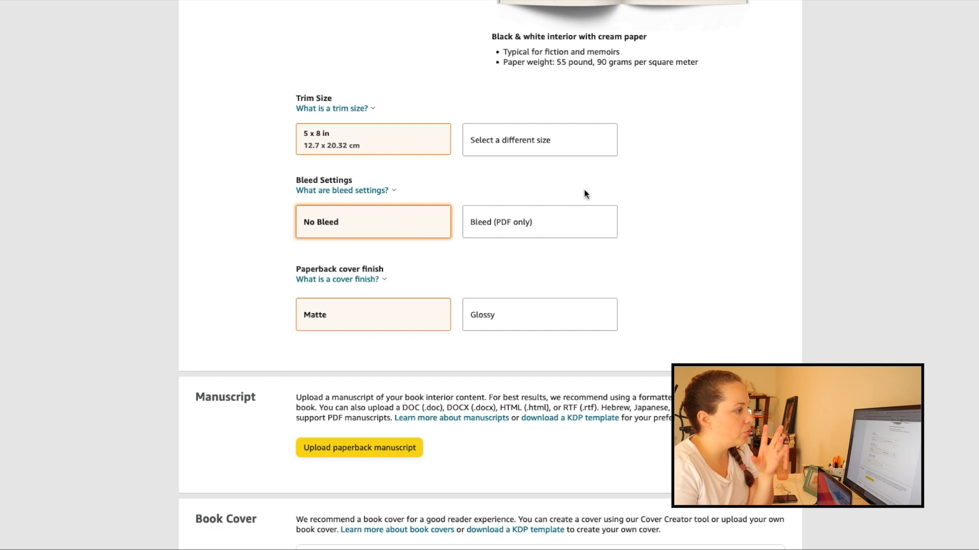
click(583, 228)
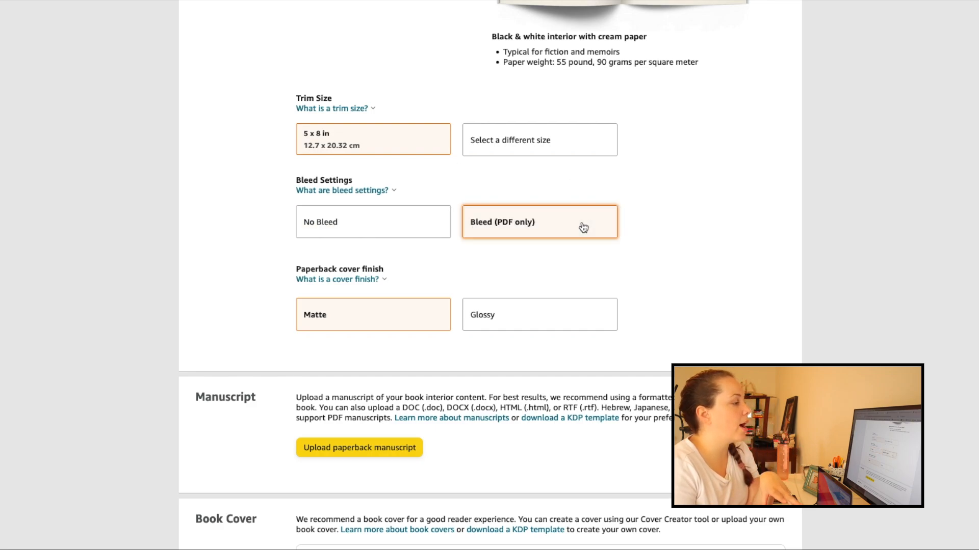
click(372, 193)
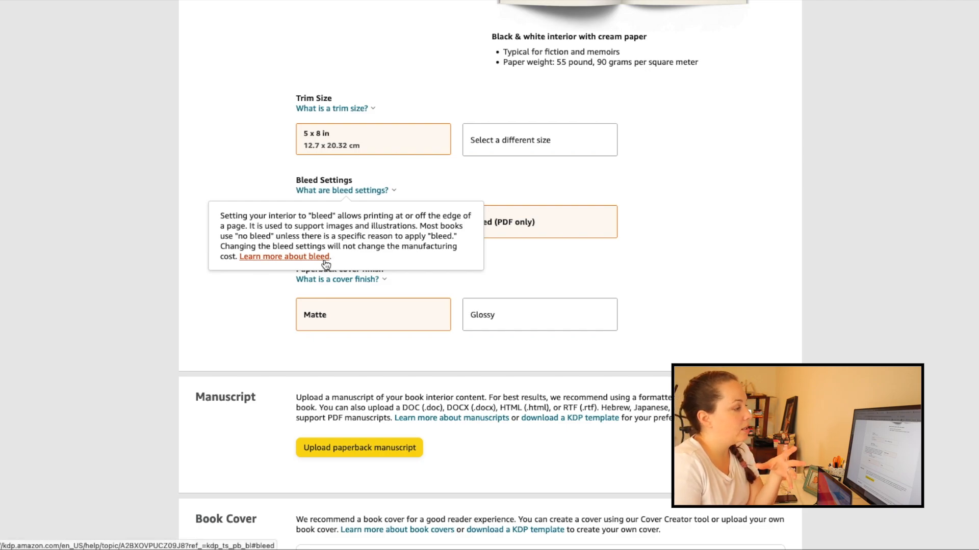
Step: Read the explanation of the paperback cover finish options
scroll(445, 271, down, 3)
click(380, 178)
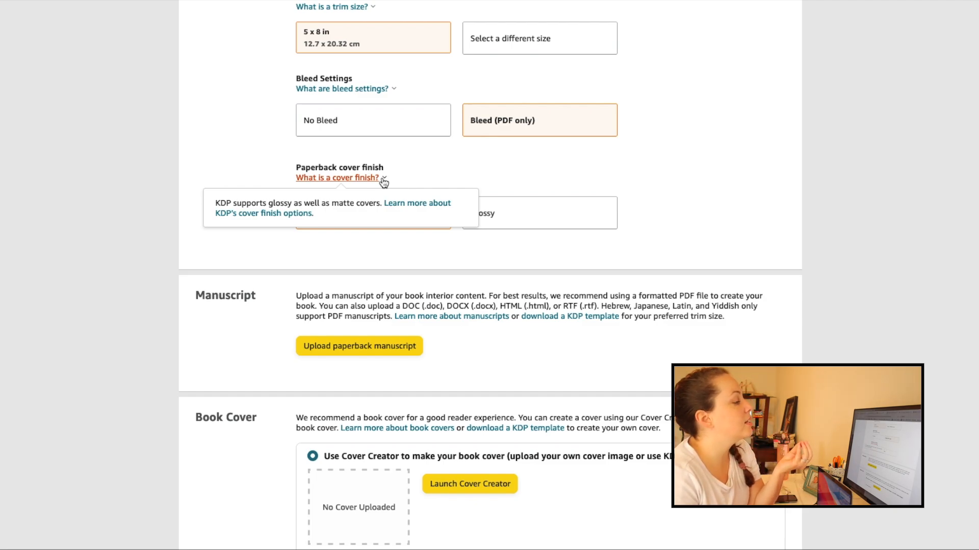
click(452, 170)
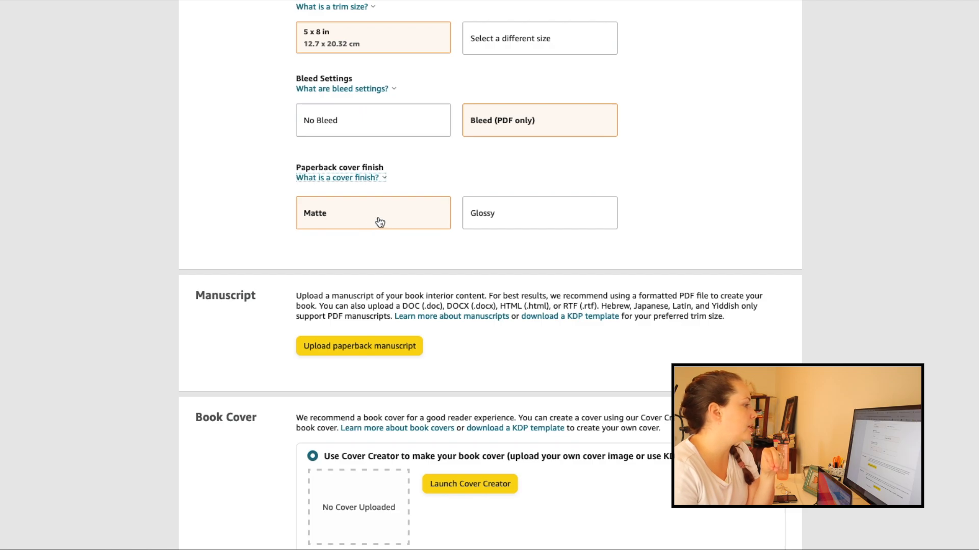
Step: Review the Manuscript and Book Cover upload sections of the paperback content
scroll(402, 218, down, 2)
scroll(371, 189, down, 3)
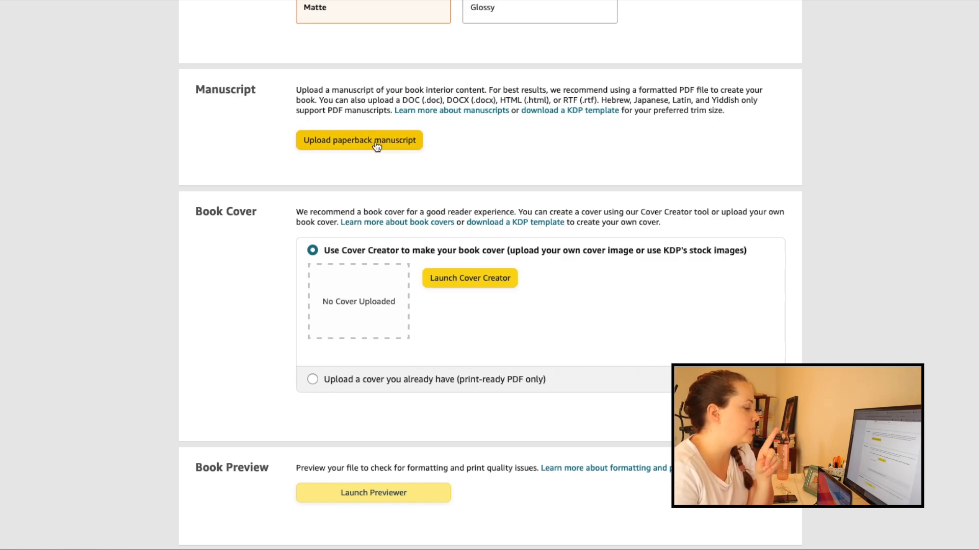
scroll(437, 147, down, 5)
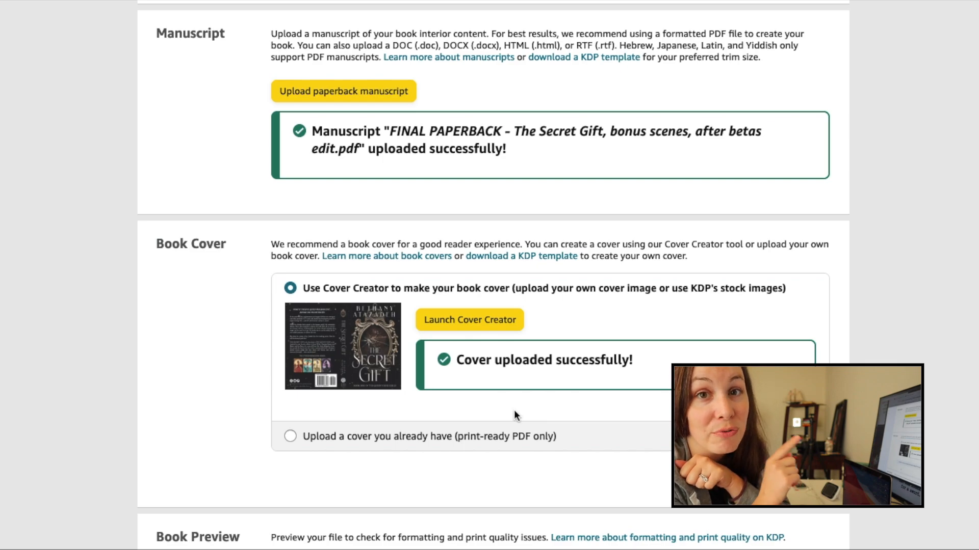
Step: Launch the print previewer for the paperback and page from the cover through the front matter to Chapter 1
scroll(514, 414, down, 3)
scroll(514, 412, down, 1)
click(401, 338)
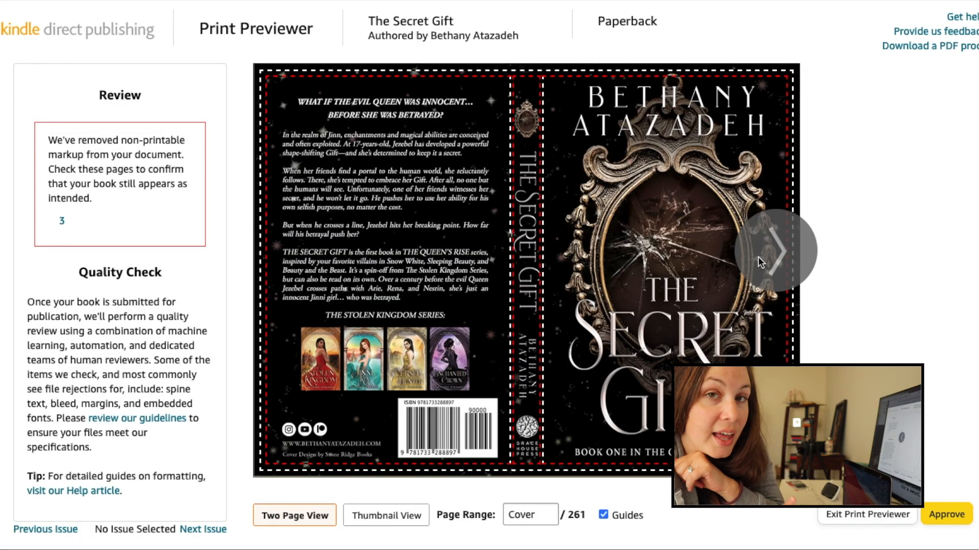
click(771, 272)
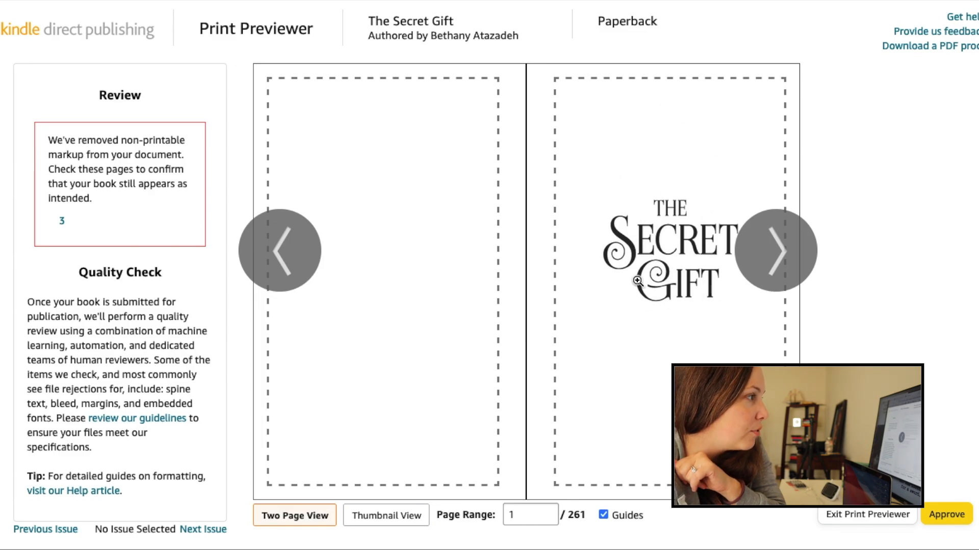
click(771, 240)
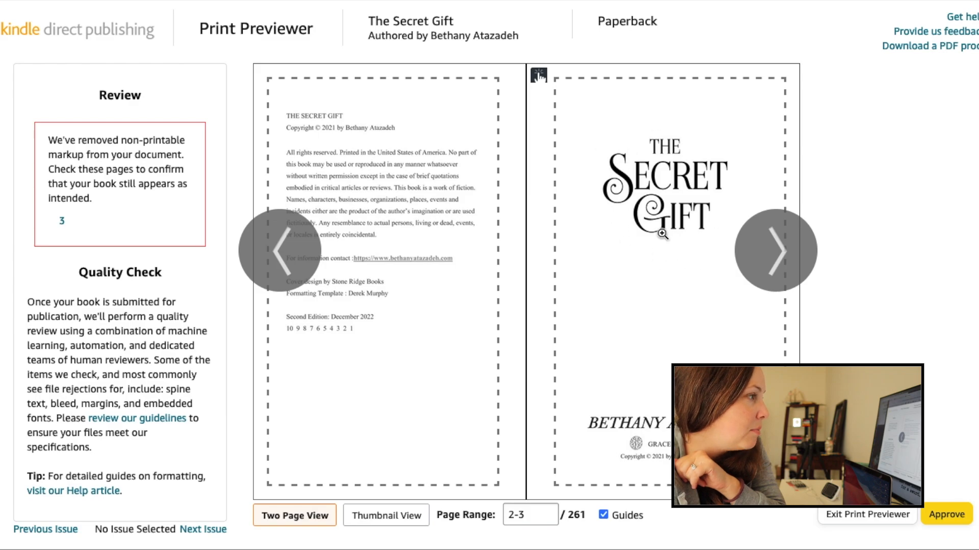
click(774, 237)
click(774, 238)
click(784, 243)
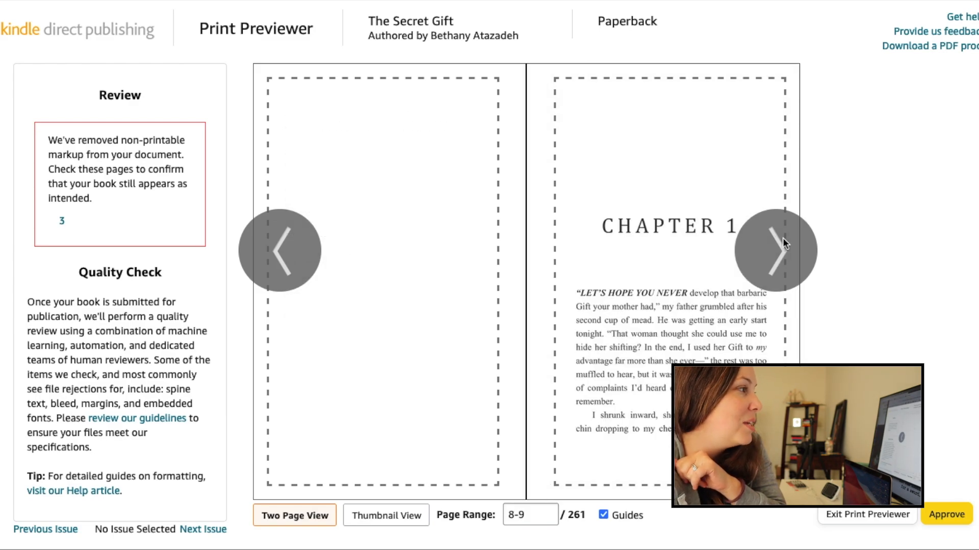
Step: Recheck the dedication and the following pages up to pages 12-13, and approve the print preview
click(303, 257)
click(303, 257)
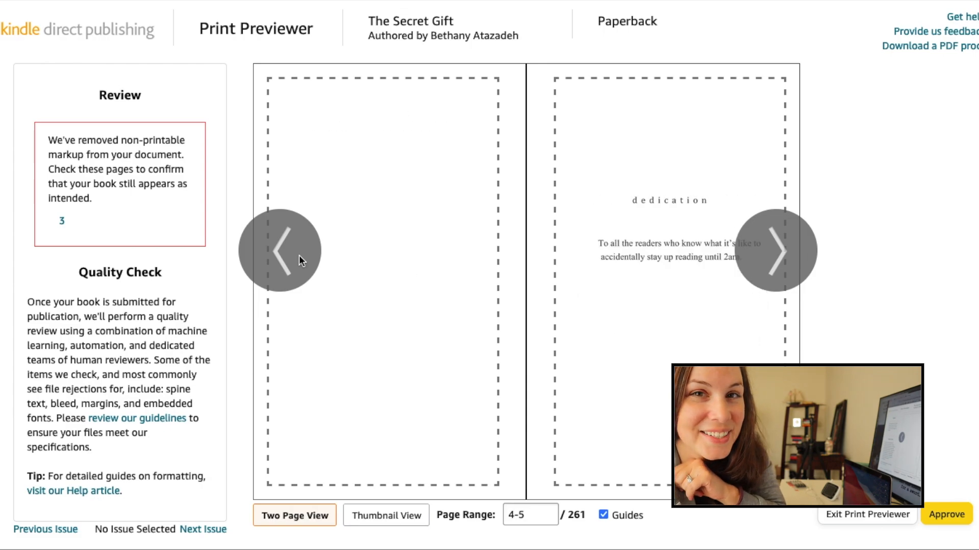
click(790, 258)
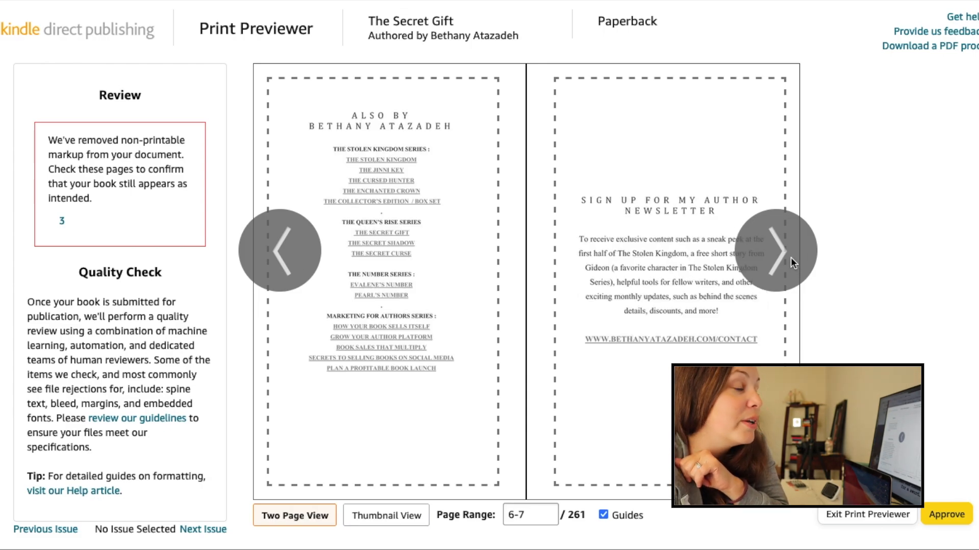
click(790, 258)
click(790, 258)
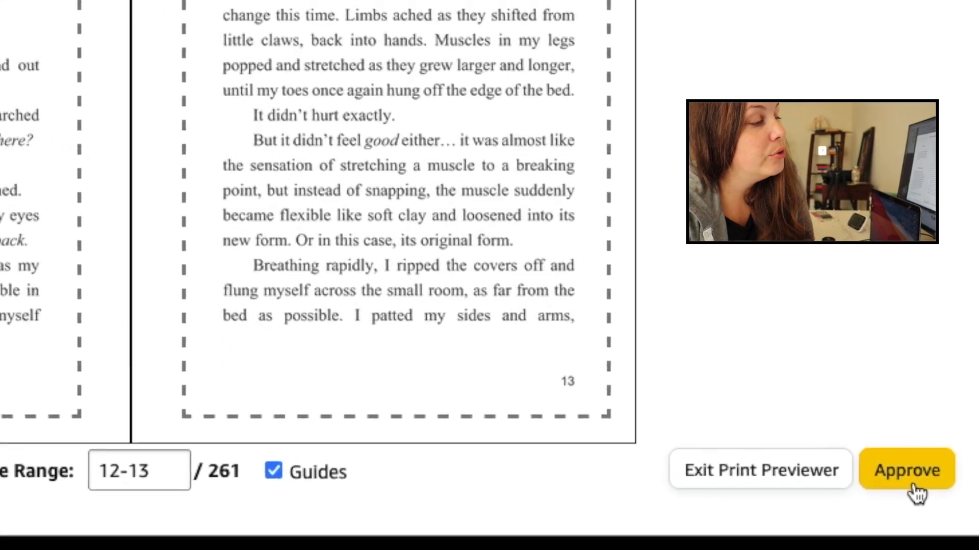
click(913, 487)
Step: Review the paperback summary's ink and paper type, bleed settings, cover finish and printing cost
scroll(751, 280, down, 10)
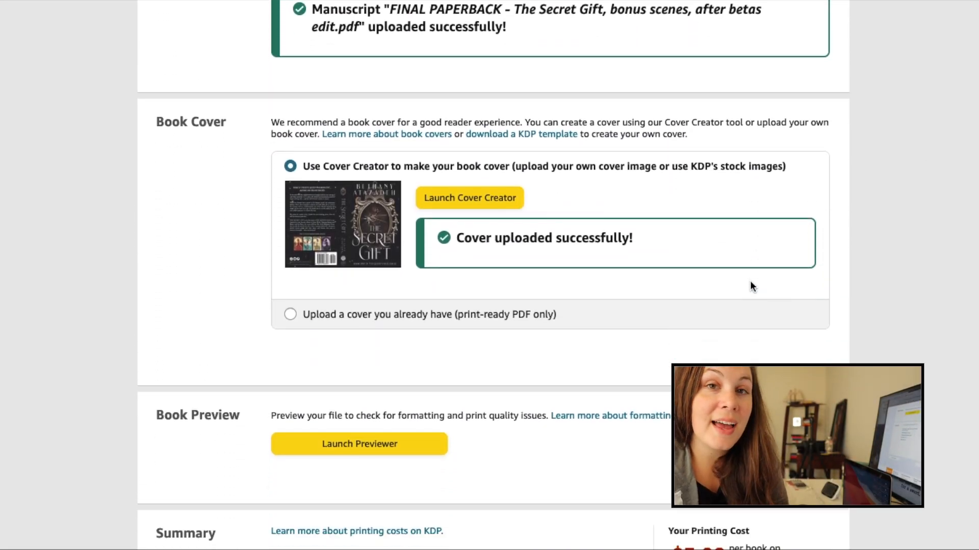
scroll(751, 281, down, 7)
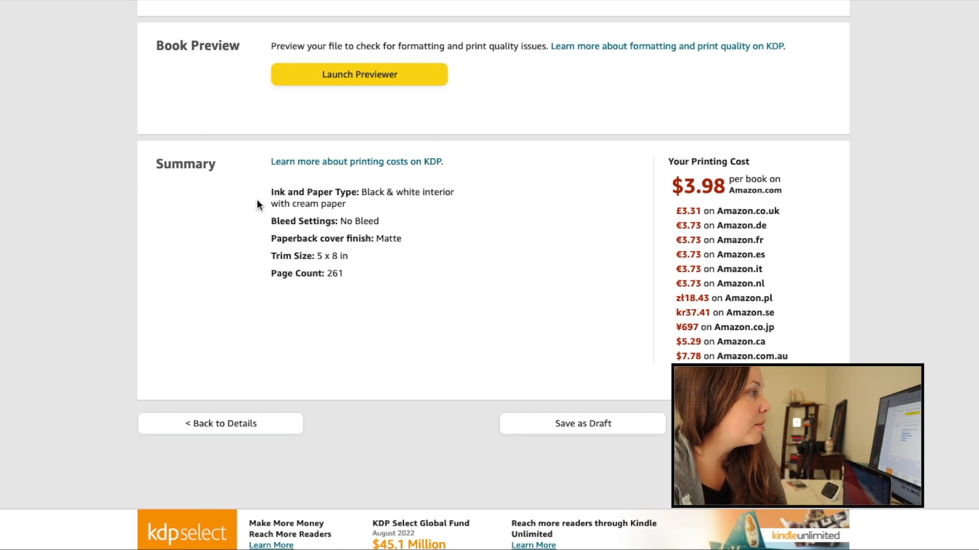
drag(263, 193, 371, 202)
click(344, 201)
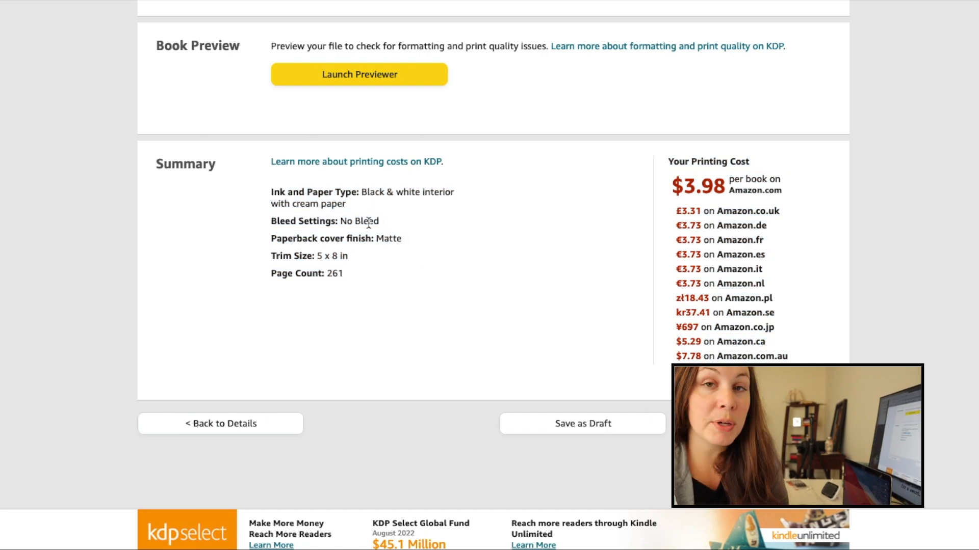
triple_click(312, 240)
click(383, 223)
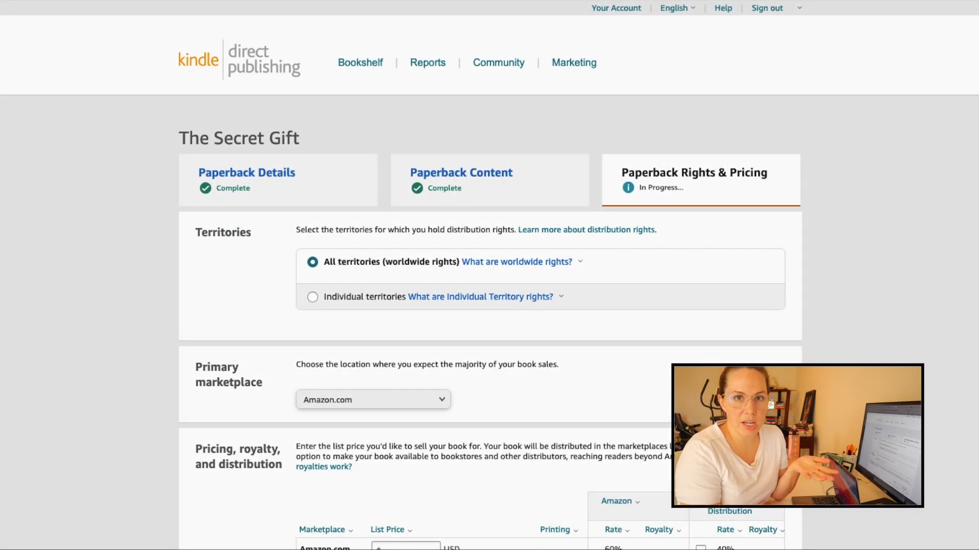
Step: Try Expanded Distribution for Amazon.com, clear it again and read the Expanded Distribution explanation
scroll(489, 275, down, 1)
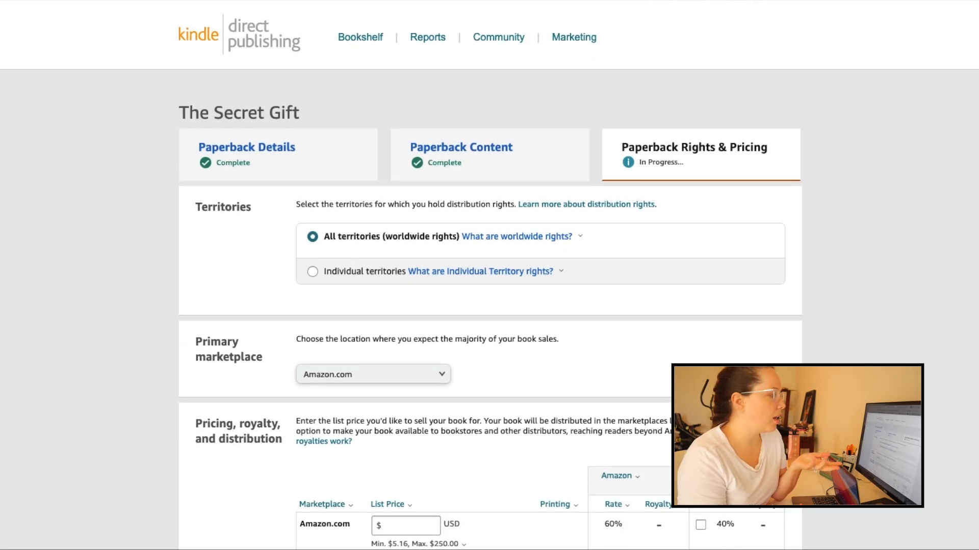
scroll(489, 275, down, 3)
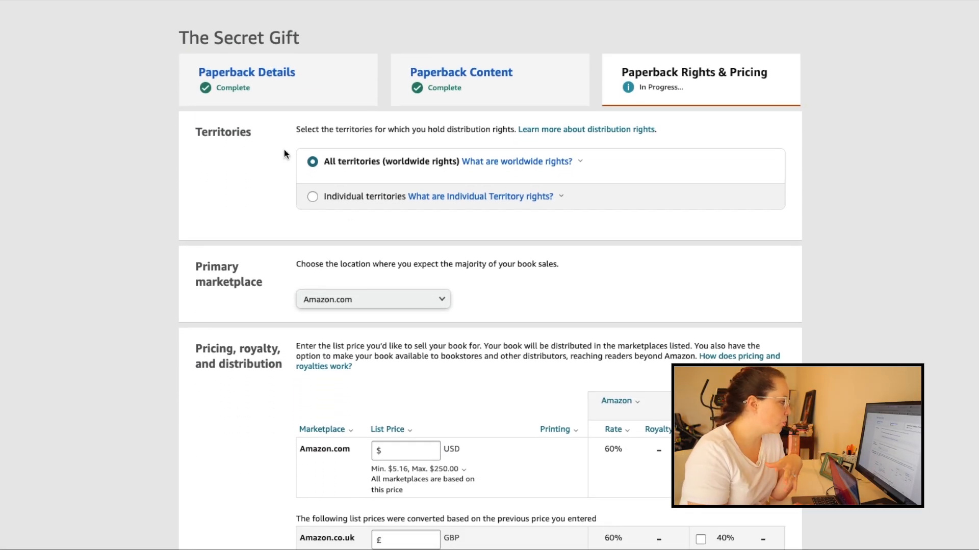
scroll(284, 141, down, 3)
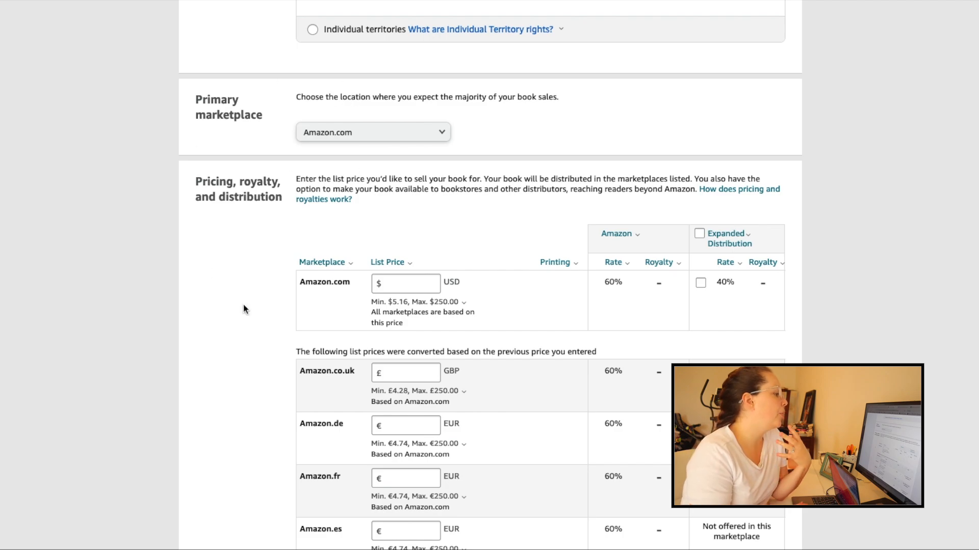
scroll(244, 309, down, 3)
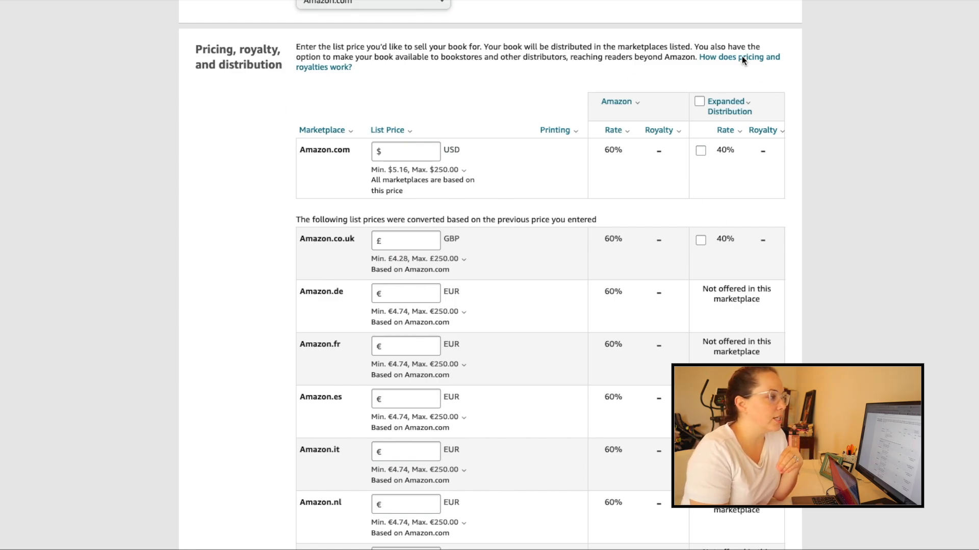
click(701, 151)
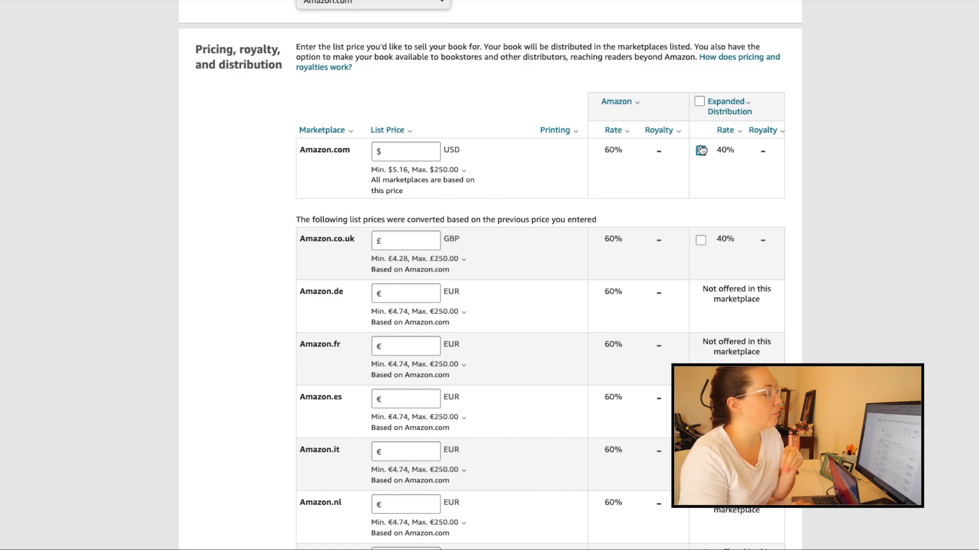
click(701, 151)
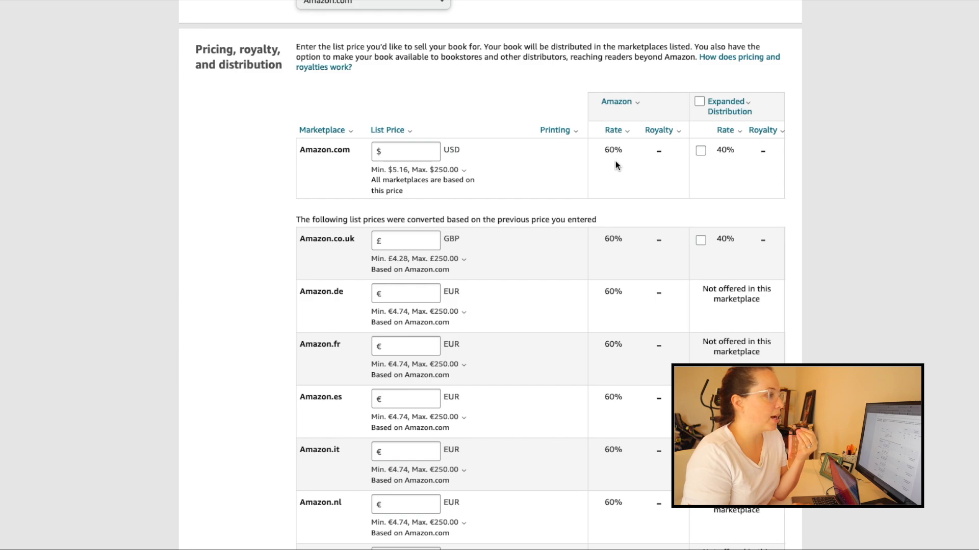
click(750, 106)
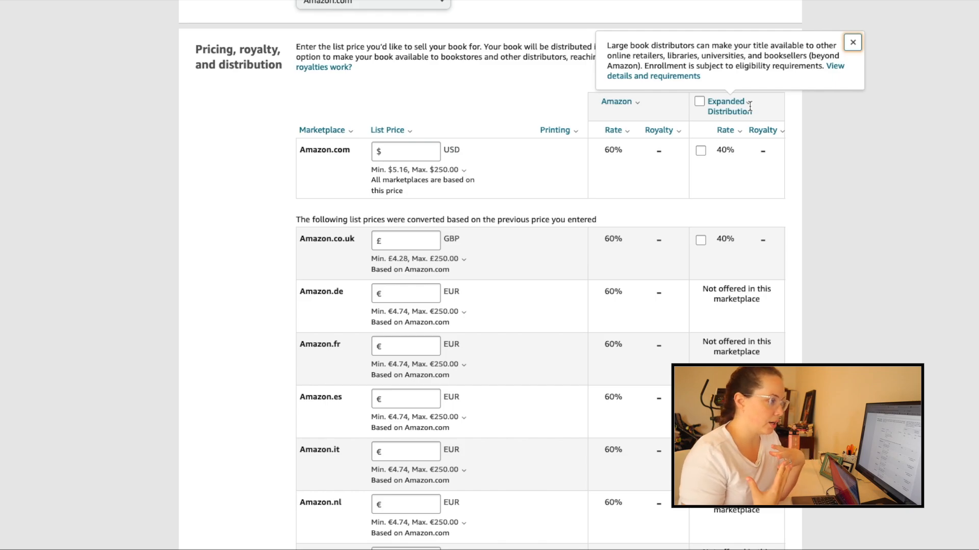
Step: Enter an Amazon.com list price of 12.99 USD and check its printing cost and royalty
click(411, 148)
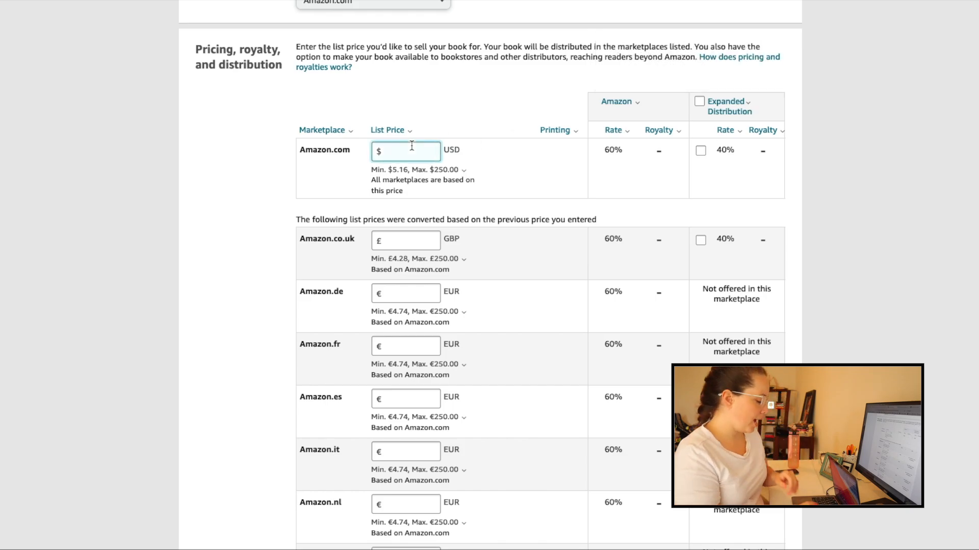
text(12.99)
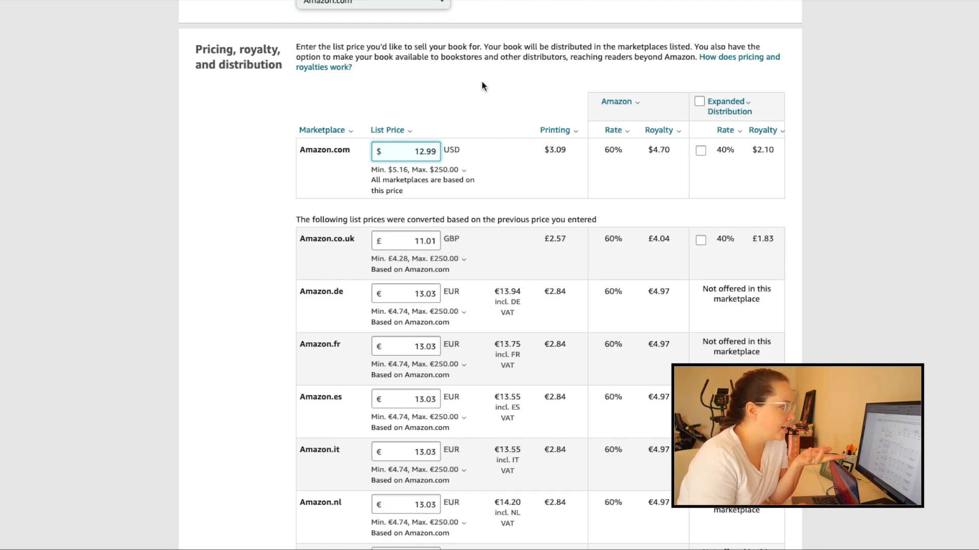
drag(540, 152, 572, 152)
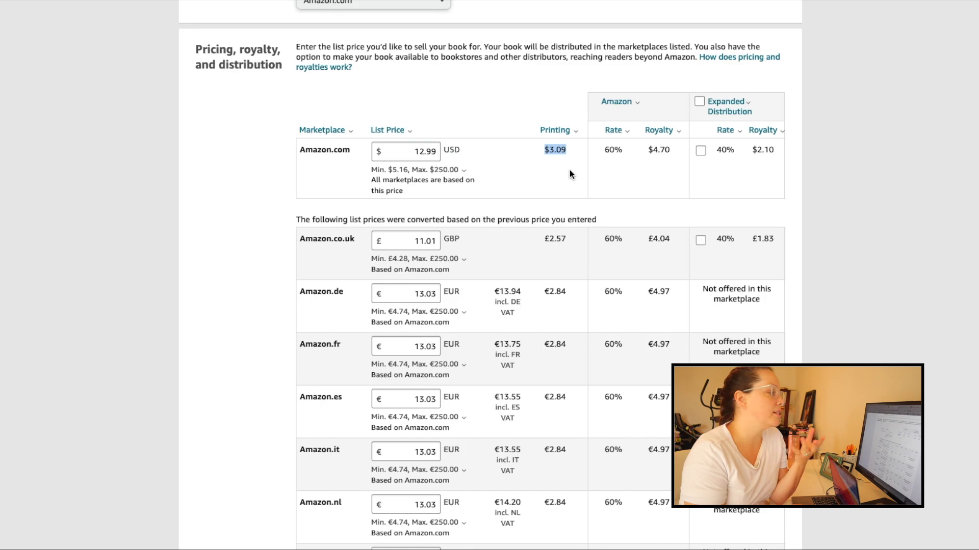
click(524, 182)
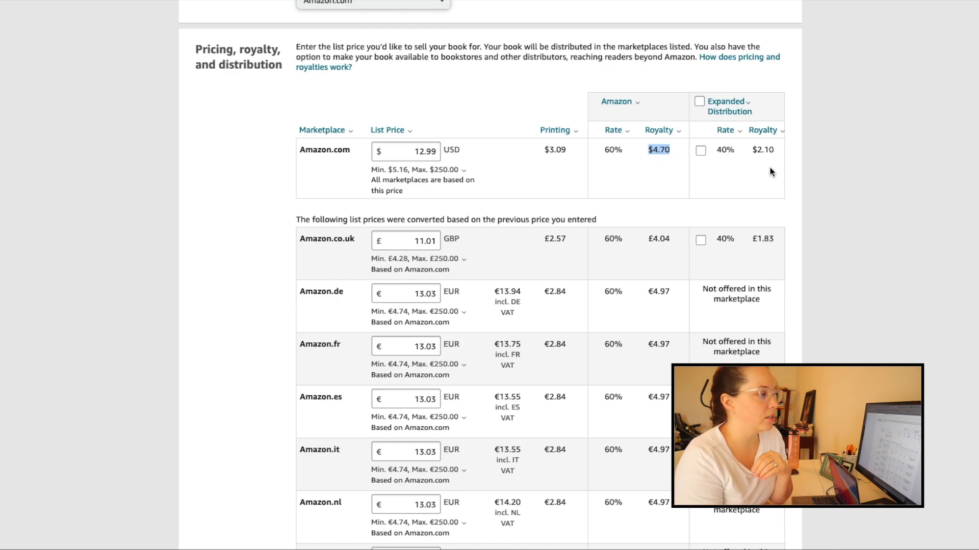
click(670, 166)
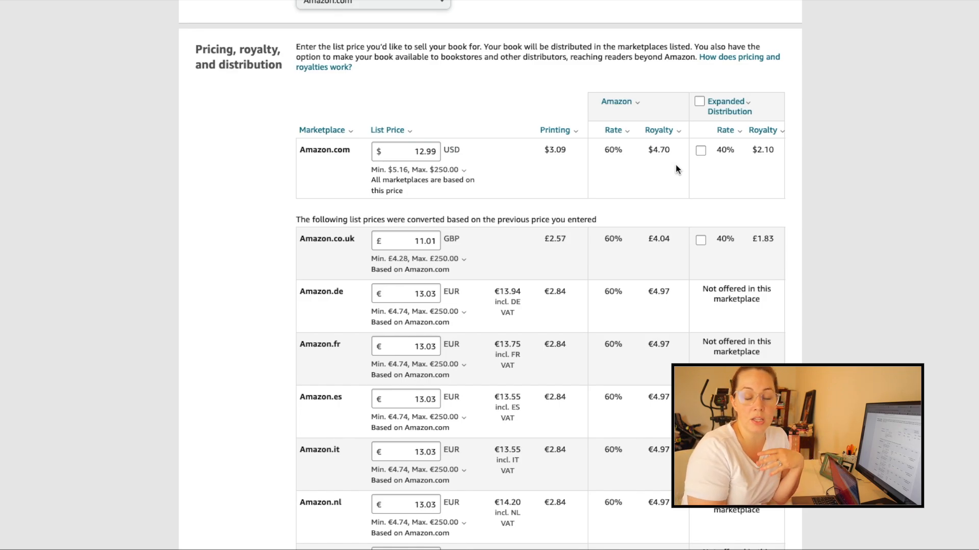
Step: Compare the Amazon.com royalty at list prices of 15.99 USD and 10.99 USD
click(423, 153)
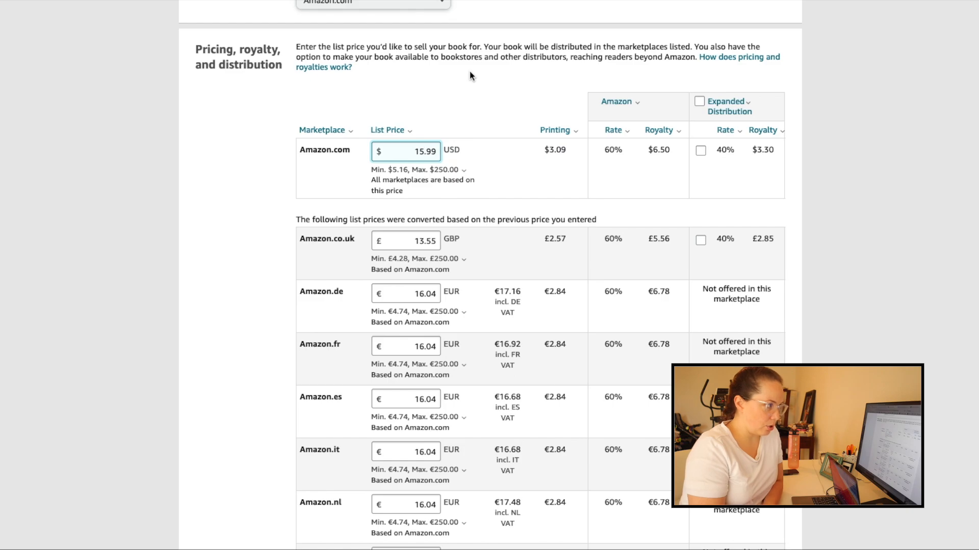
drag(672, 149, 651, 148)
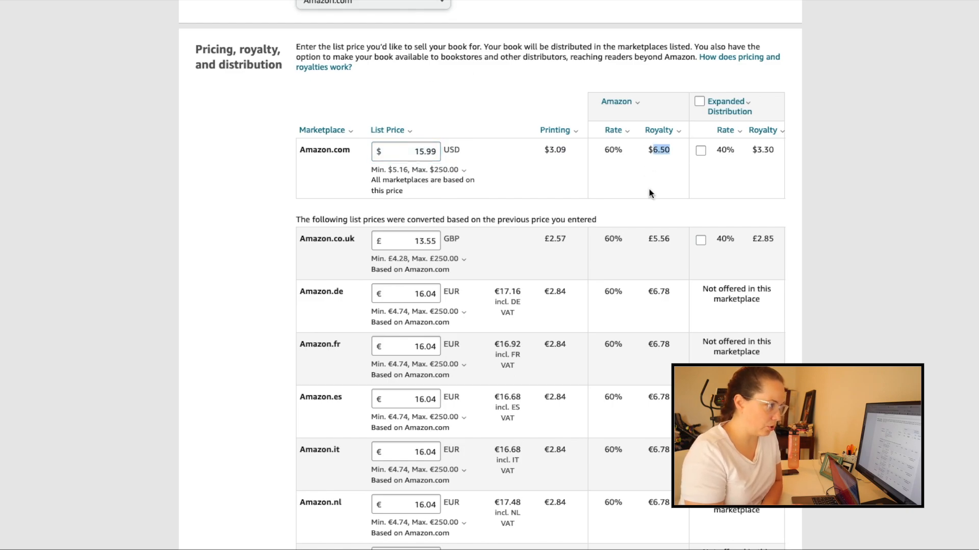
click(425, 152)
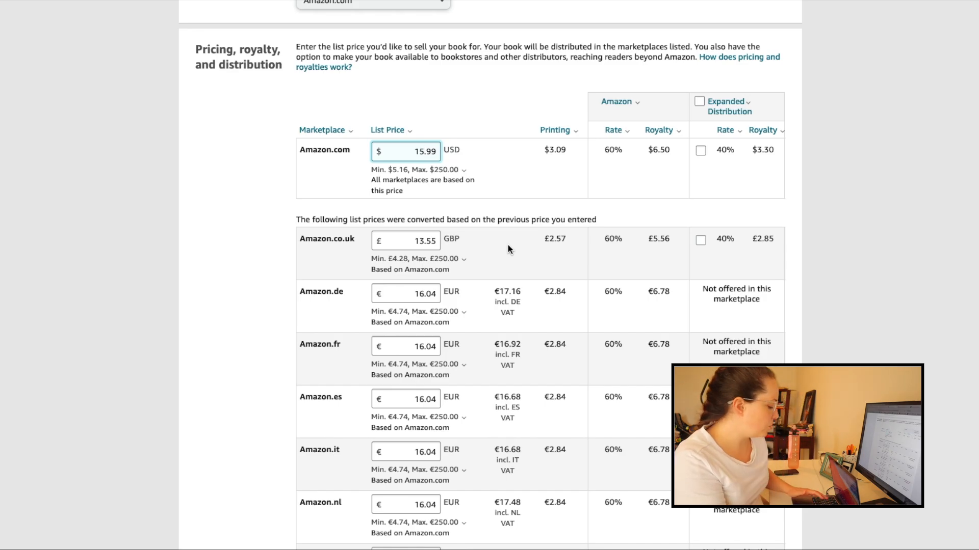
key(BackSpace)
text(0)
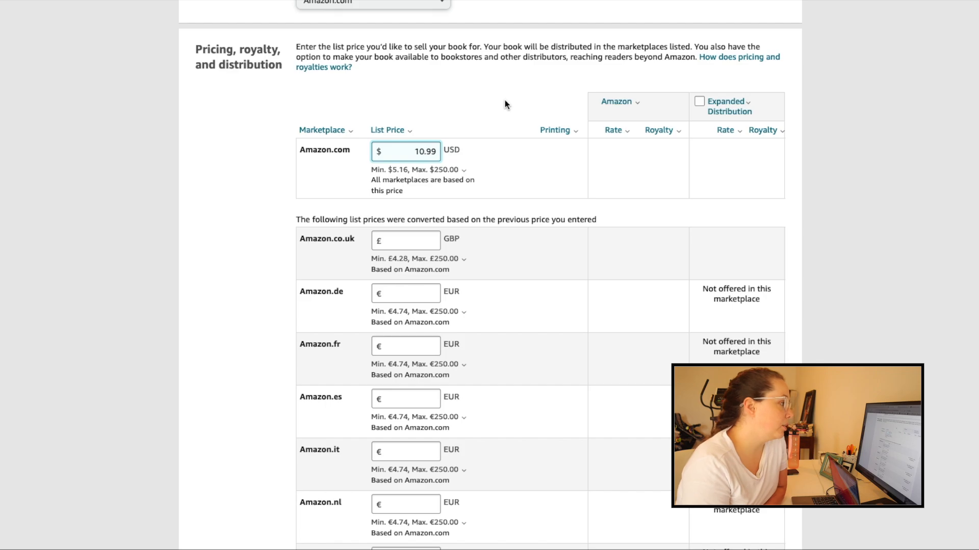
drag(673, 151, 658, 152)
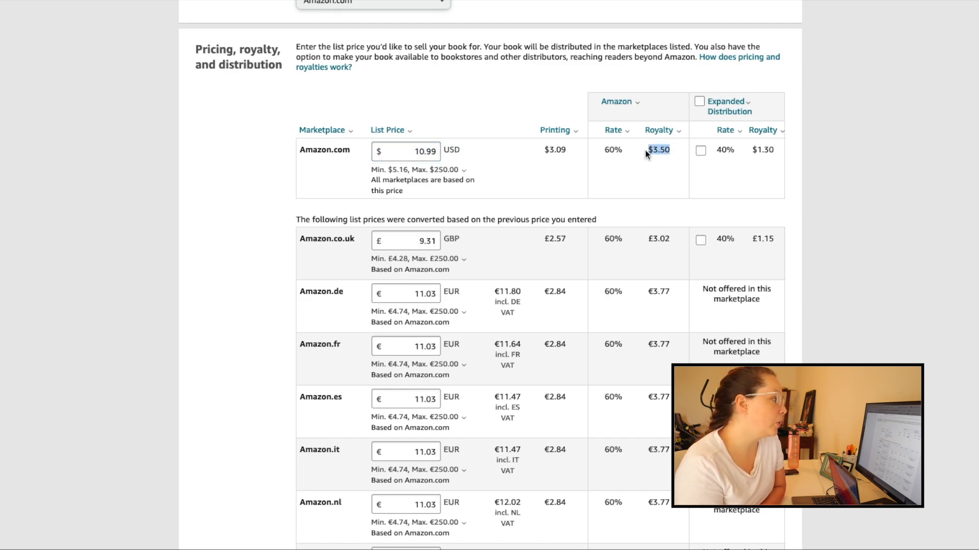
click(394, 128)
click(537, 254)
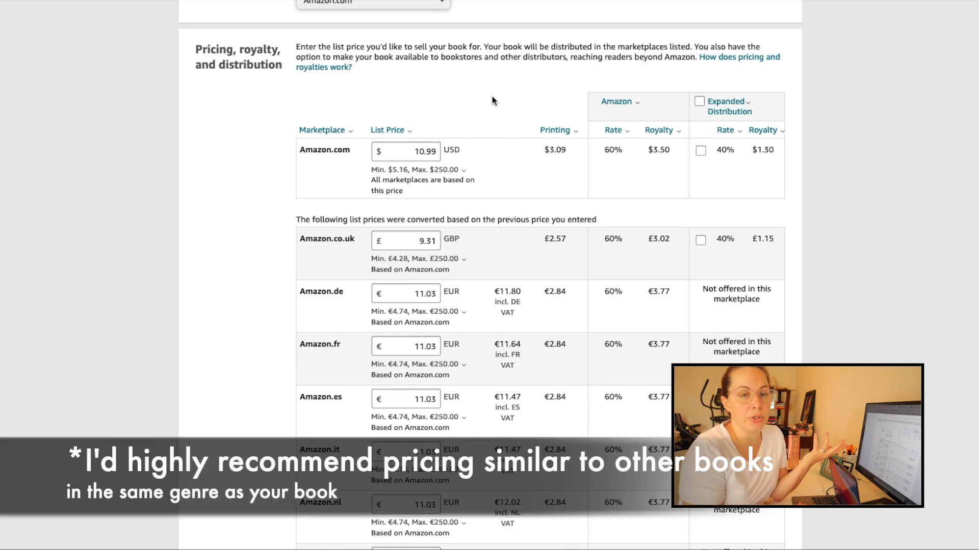
Step: Read the explanation of how the minimum list price for Amazon.com is calculated
click(461, 170)
drag(444, 169, 372, 172)
click(375, 168)
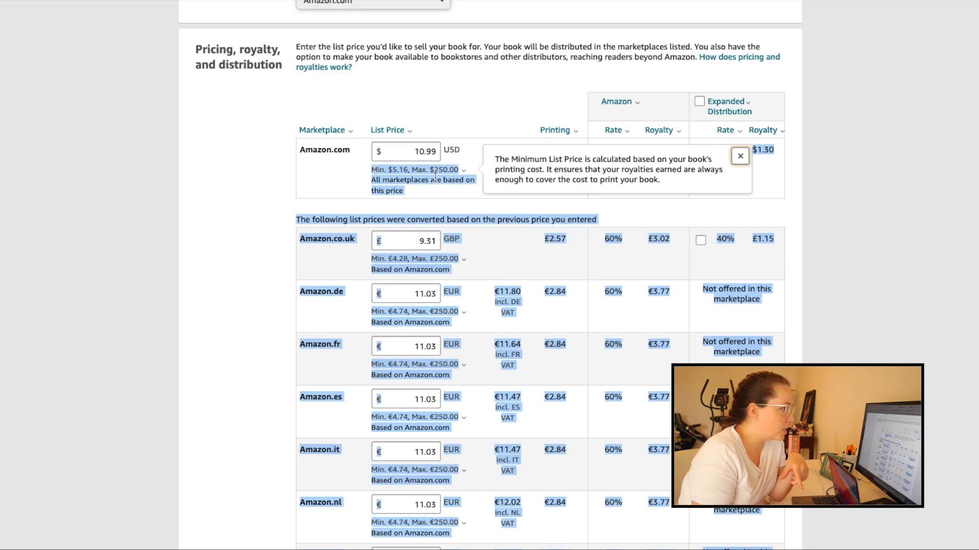
click(597, 175)
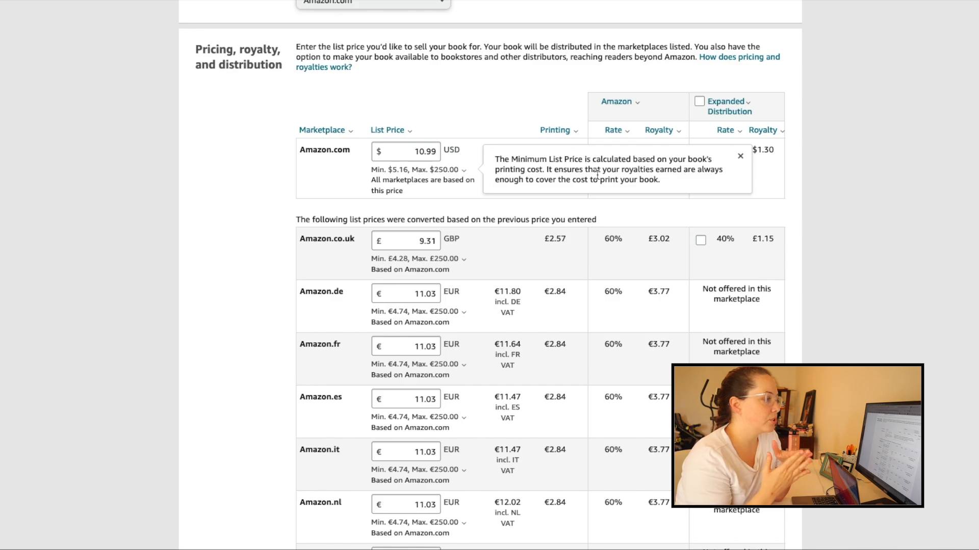
Step: Try the minimum Amazon.com list price of 5.16 USD to see its effect on the royalty
click(419, 151)
double_click(420, 151)
text(5.16)
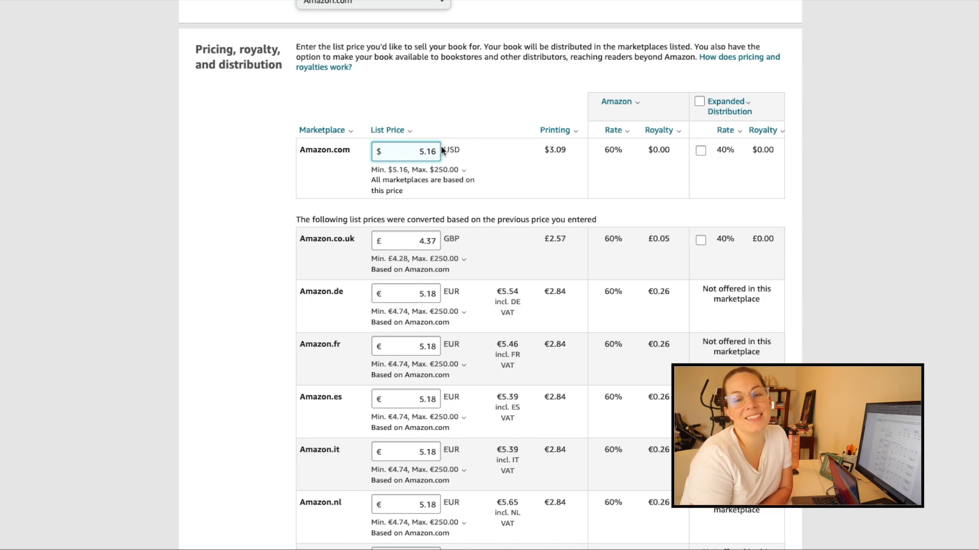
click(439, 171)
Step: Set the Amazon.com list price to 13.99 USD and review the converted prices for the other marketplaces
double_click(427, 151)
text(13.99)
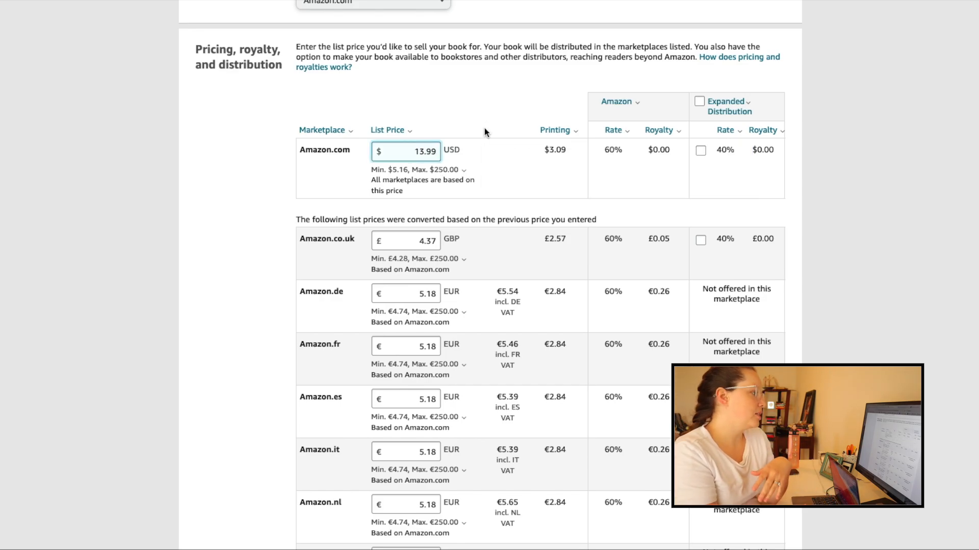
click(486, 128)
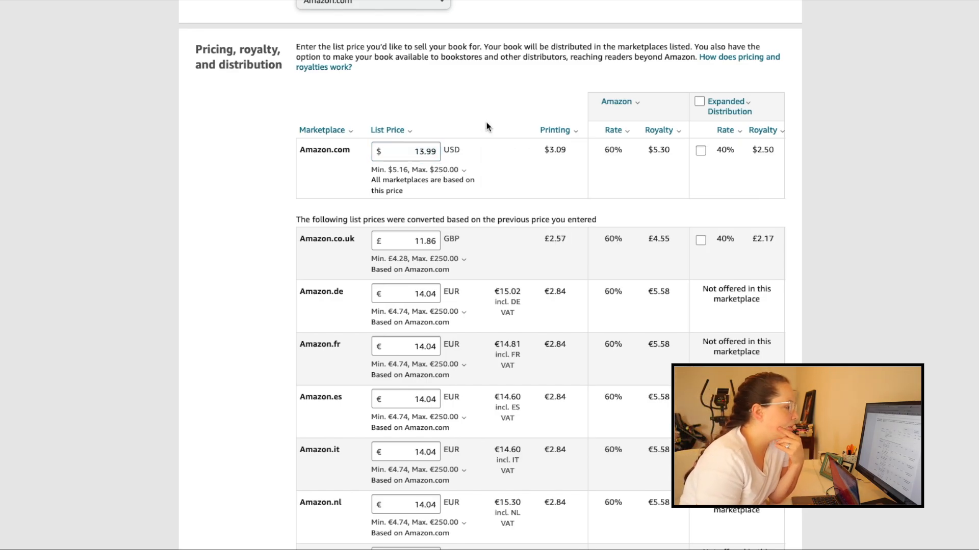
scroll(556, 79, down, 3)
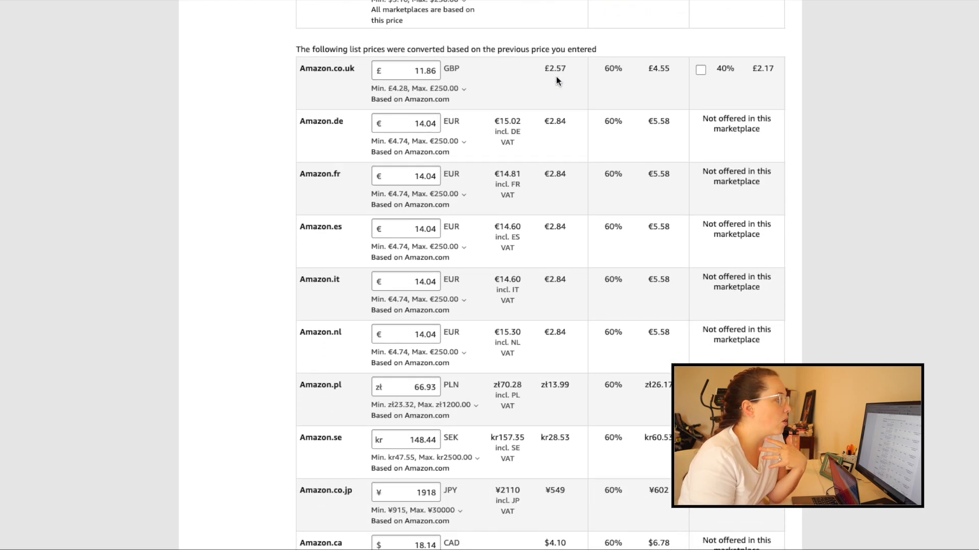
Step: Review the remaining marketplace prices and the Terms & Conditions notes on publishing time and the "In Review" status
scroll(555, 76, down, 3)
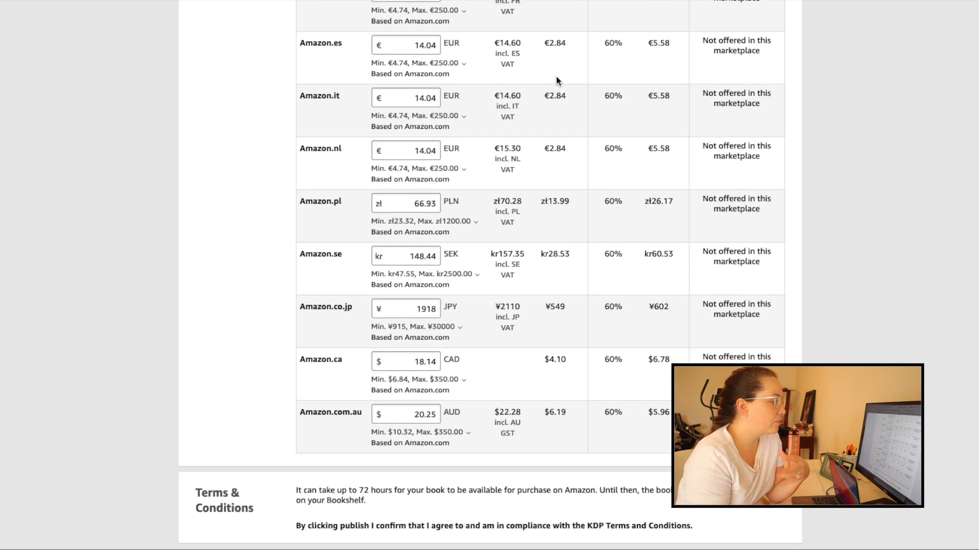
scroll(555, 79, down, 2)
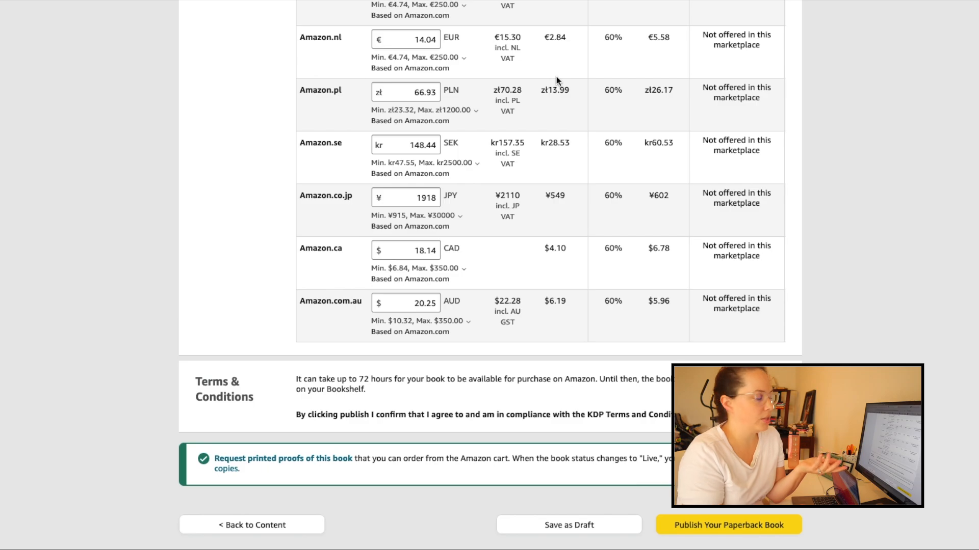
scroll(556, 76, down, 2)
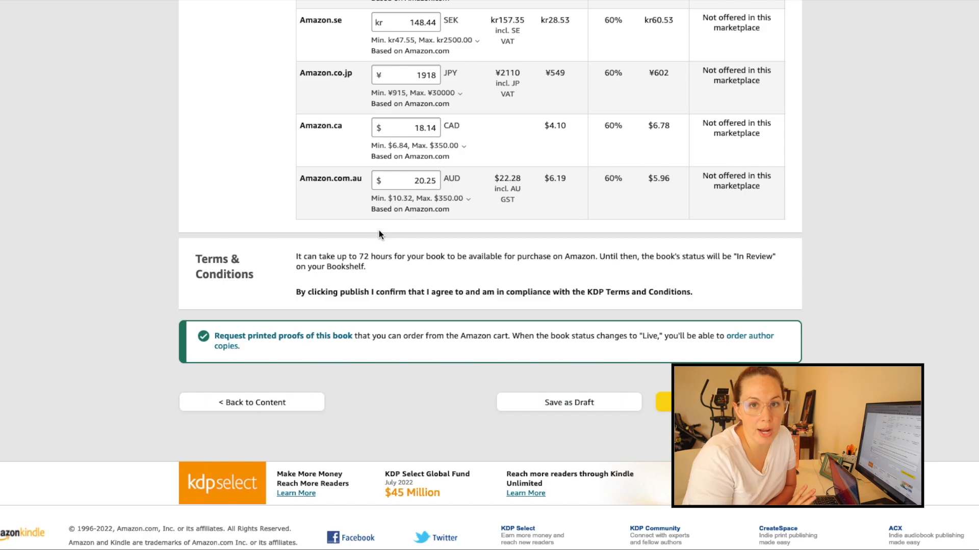
drag(735, 257, 752, 268)
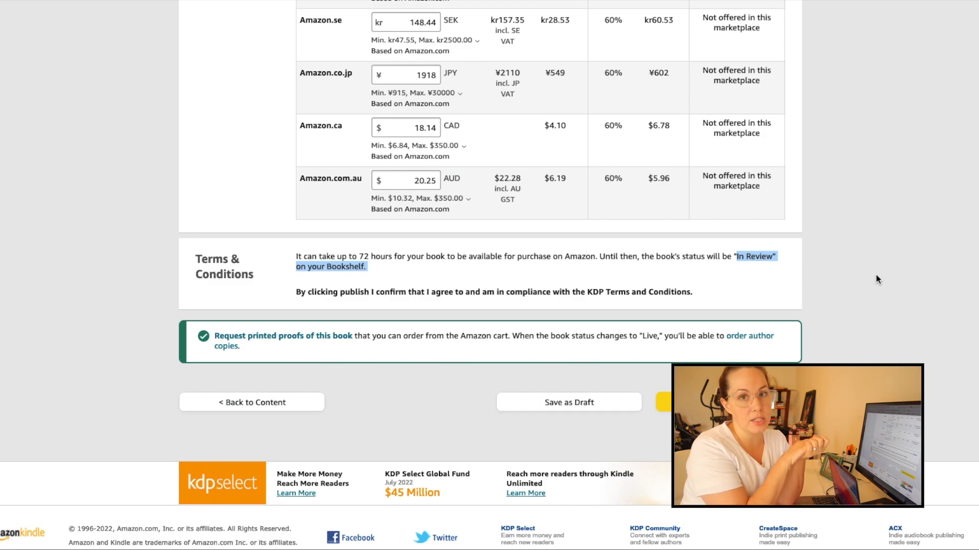
drag(393, 256, 376, 257)
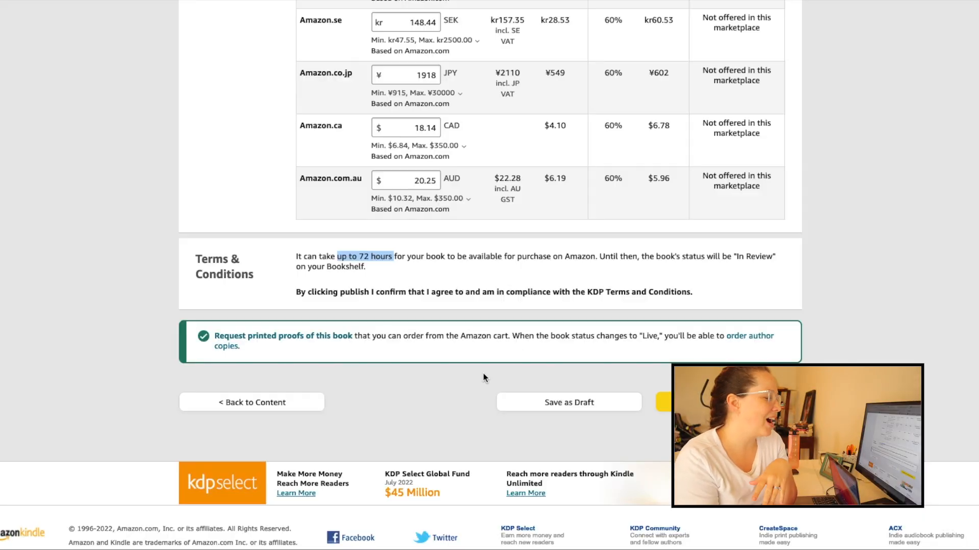
Step: Save the paperback as a draft and return to The Secret Gift's entry in the Bookshelf
click(529, 396)
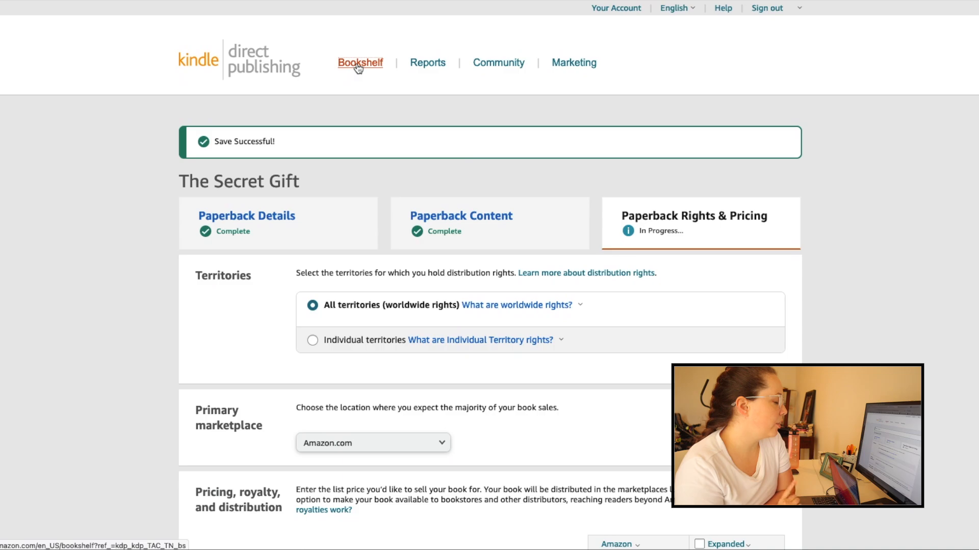
click(359, 66)
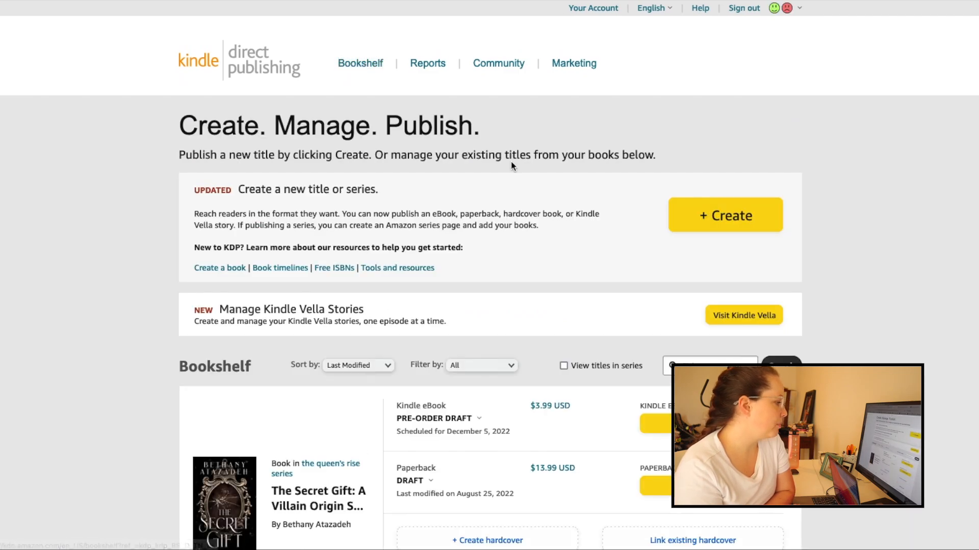
scroll(511, 166, down, 3)
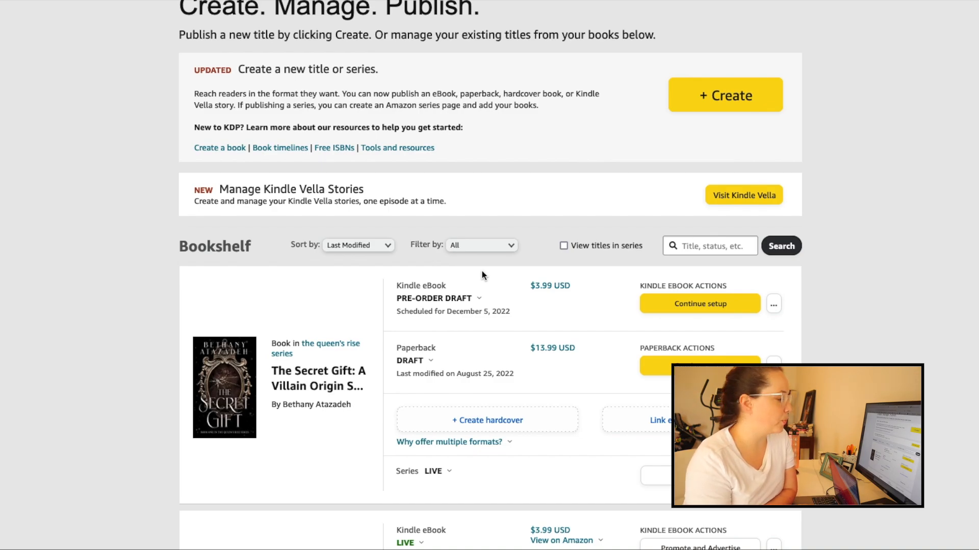
Step: Read the pre-order draft status explanation and check the additional actions offered for The Secret Gift's Kindle eBook
click(454, 298)
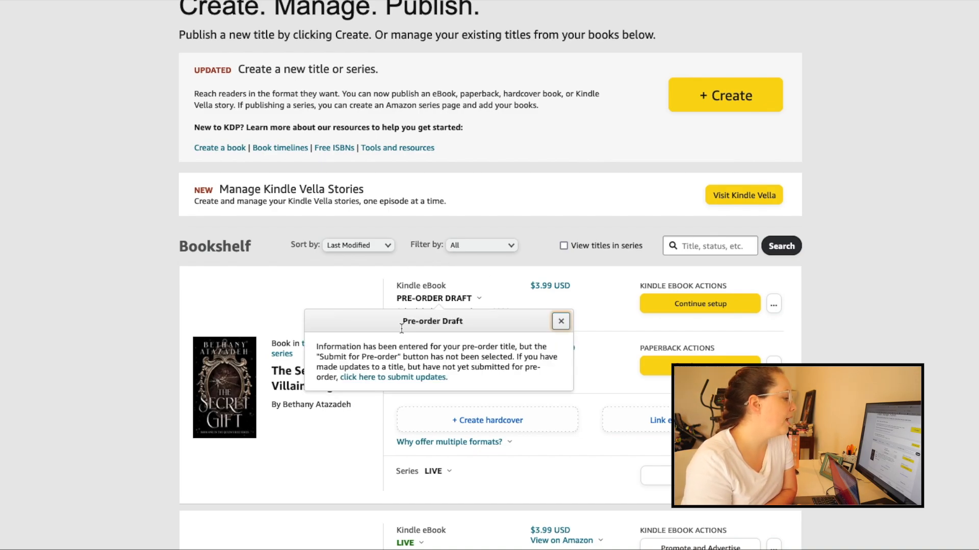
click(597, 358)
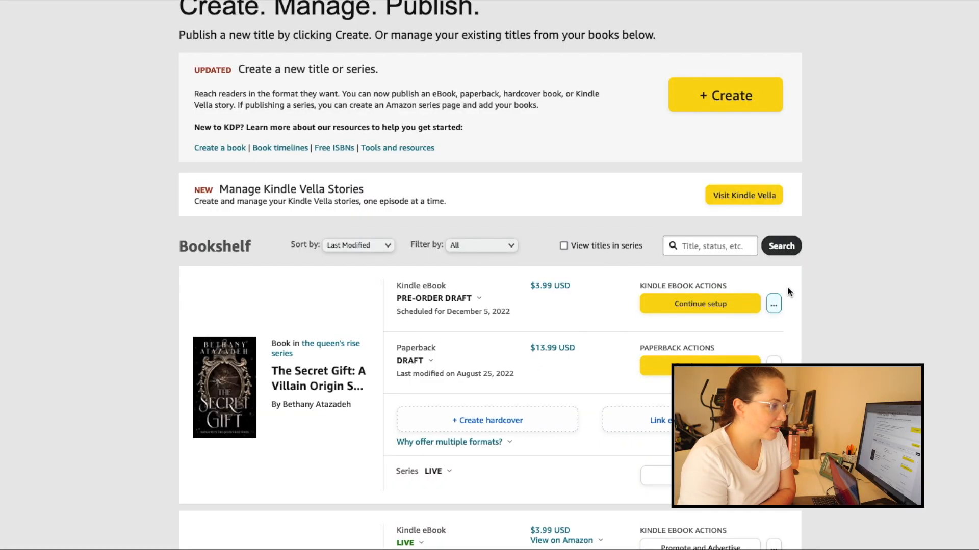
click(774, 306)
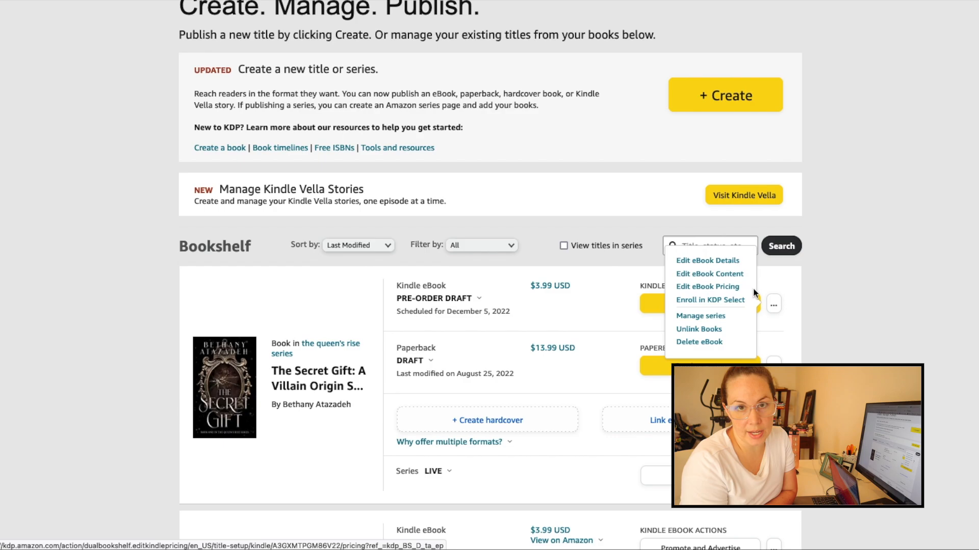
click(762, 294)
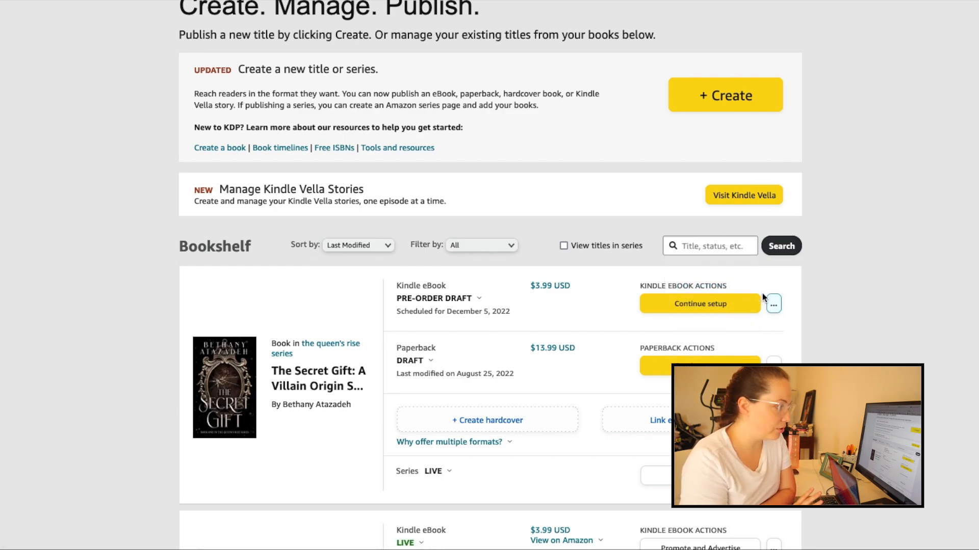
click(773, 301)
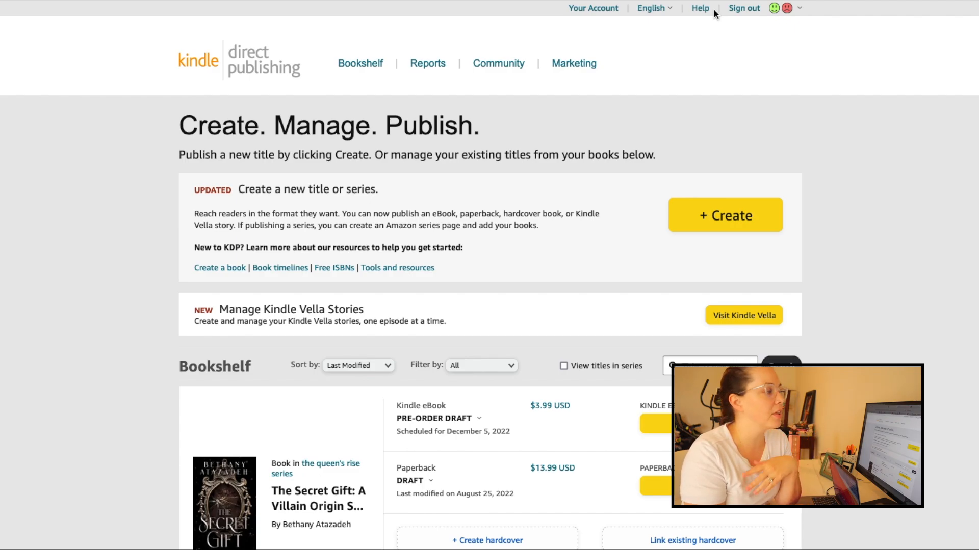
Step: Open the KDP Help pages and look through the topics to find the Contact Us option
click(702, 9)
scroll(90, 228, down, 8)
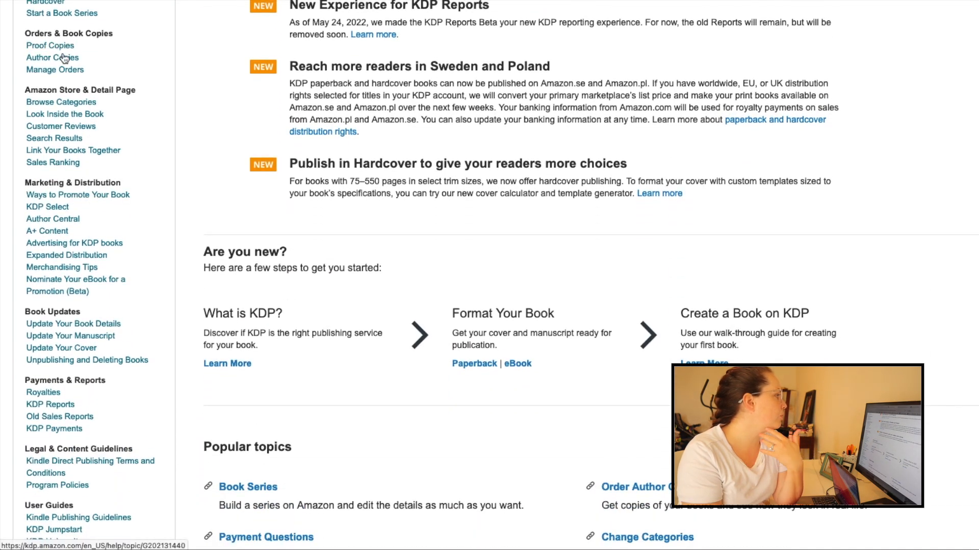
scroll(63, 52, up, 3)
scroll(148, 298, down, 6)
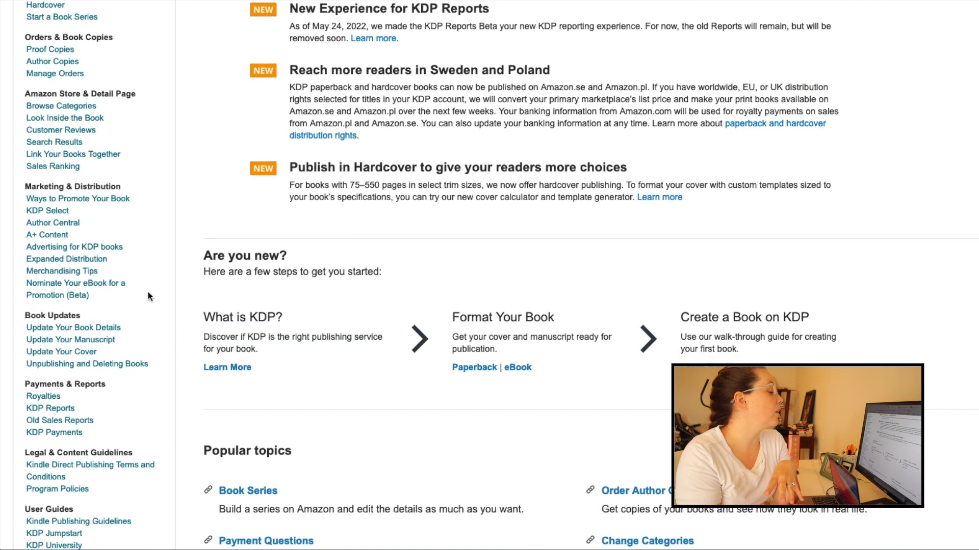
scroll(148, 295, down, 2)
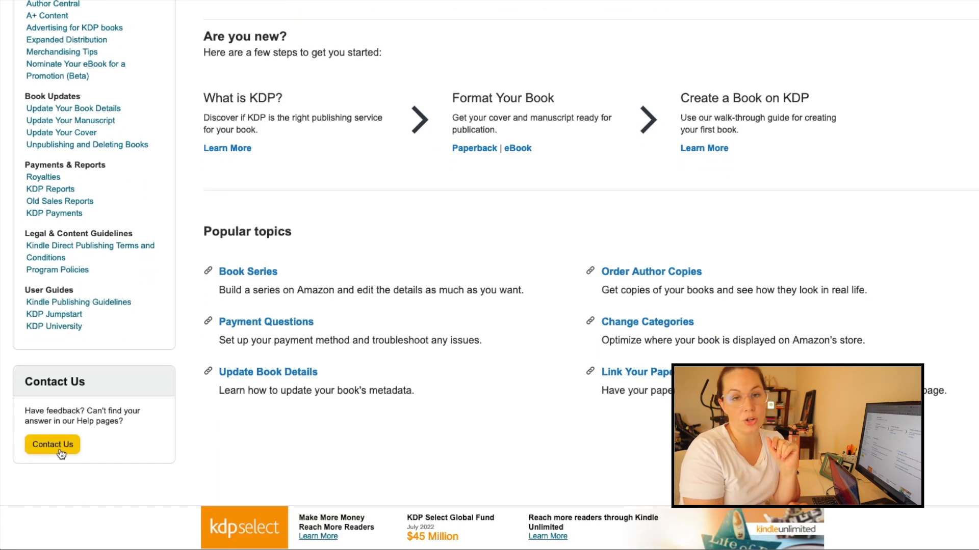